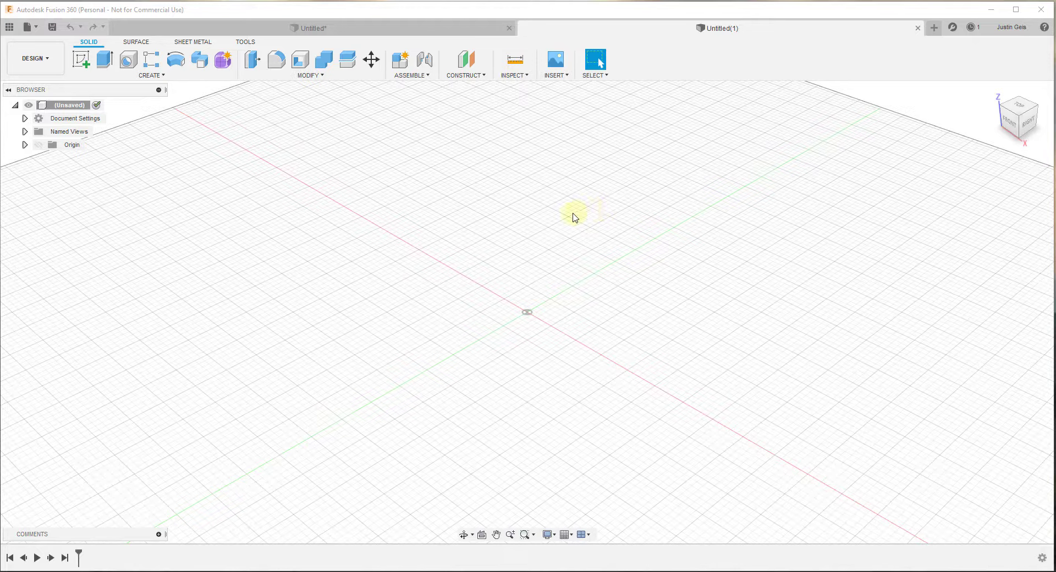
Insert the Floor Plan Example image from this computer as a canvas on the XY plane.
{"action": "left_click", "coordinate": [557, 75]}
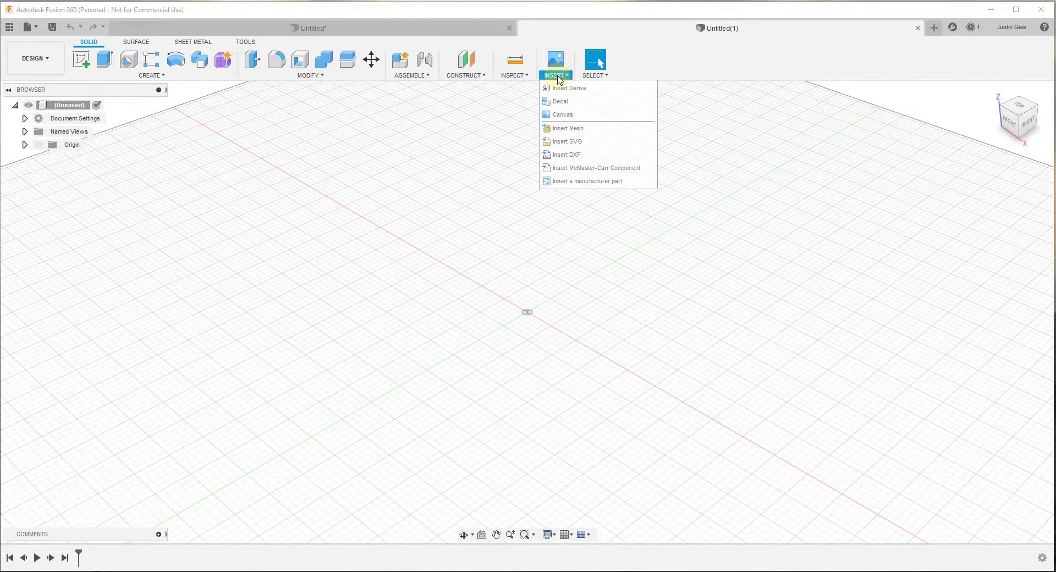
{"action": "left_click", "coordinate": [567, 115]}
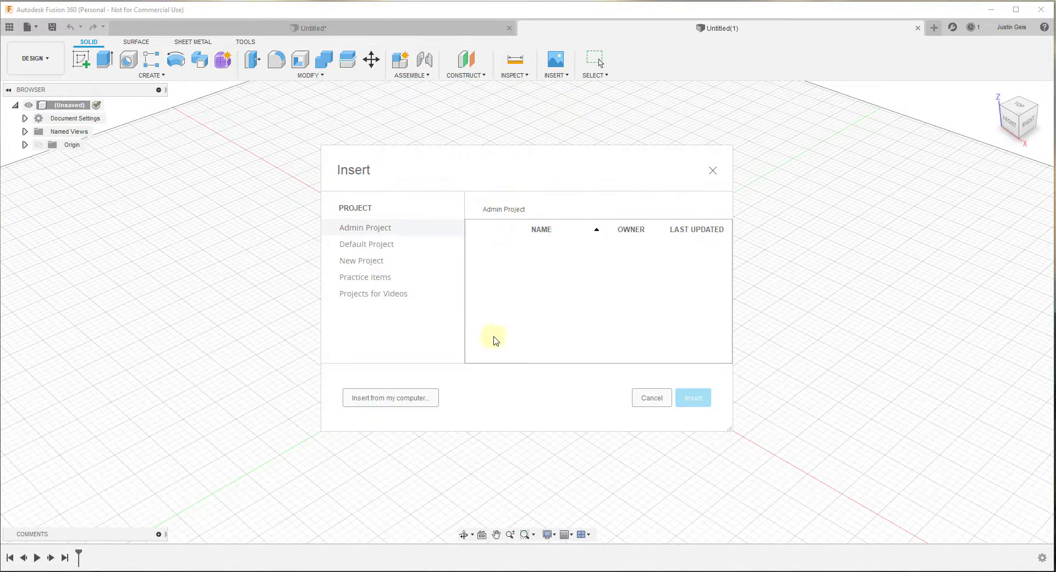
{"action": "left_click", "coordinate": [406, 398]}
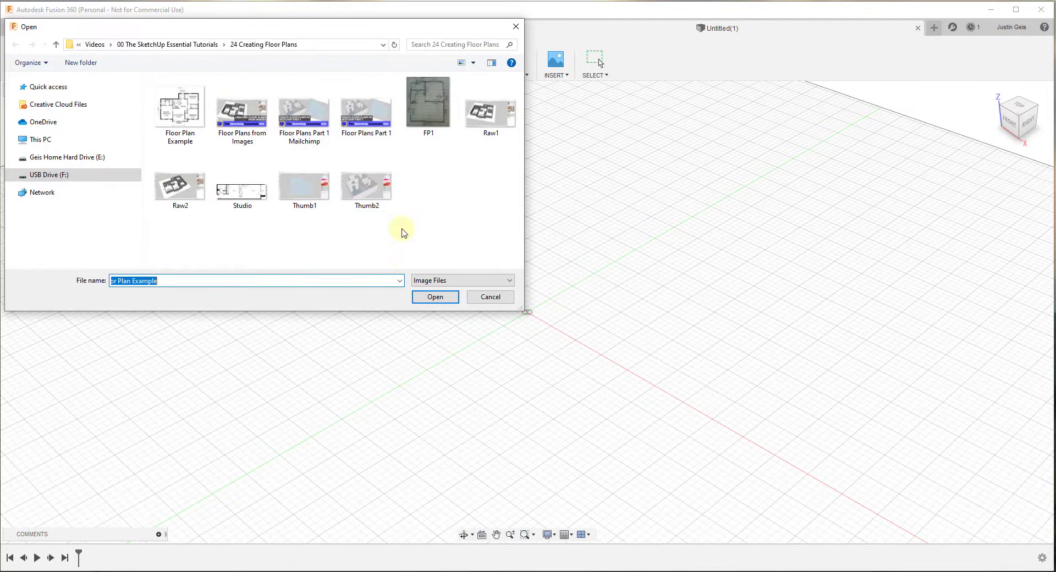
{"action": "double_click", "coordinate": [187, 112]}
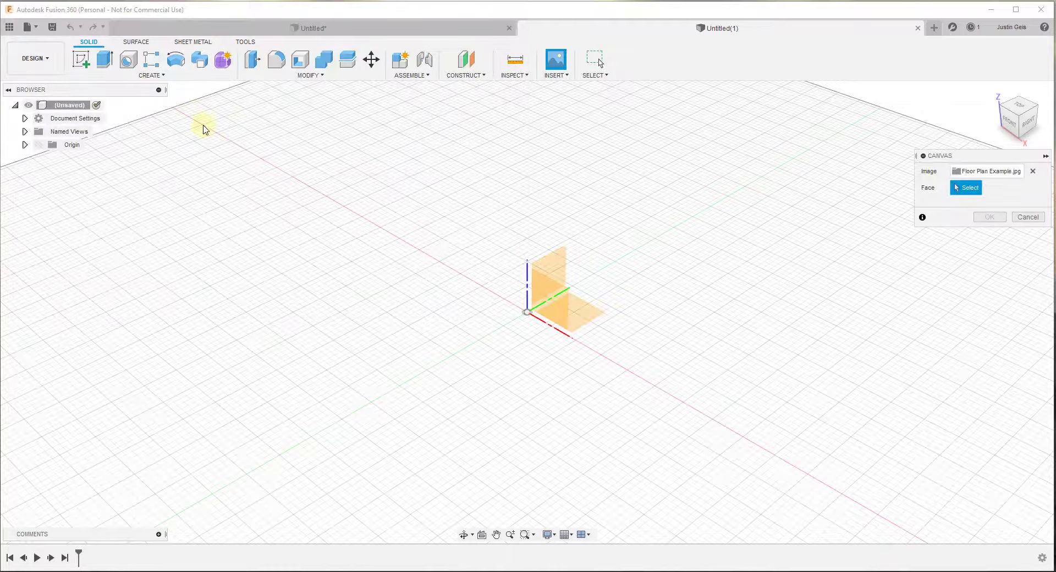
{"action": "left_click", "coordinate": [585, 321]}
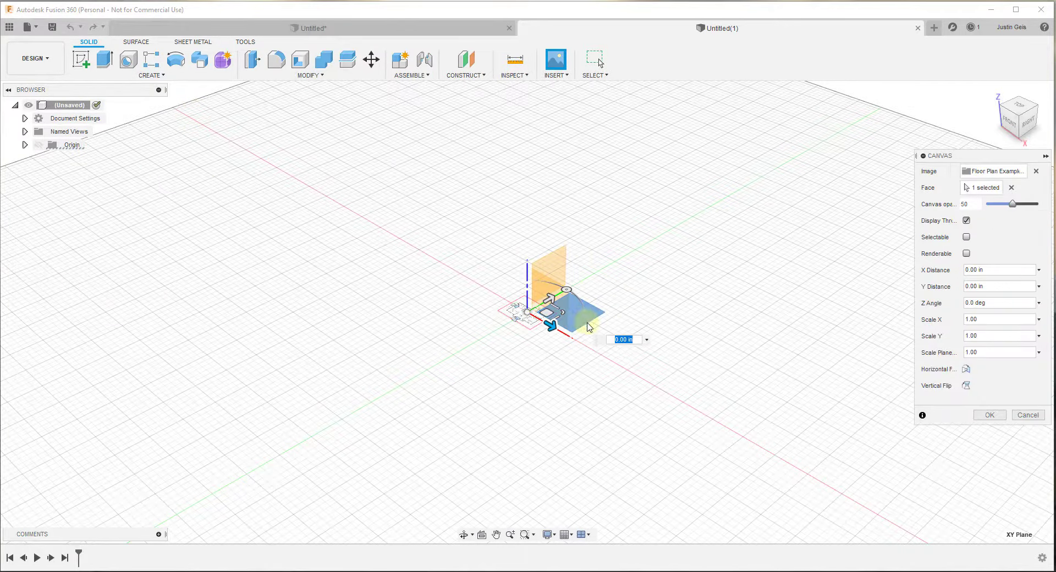
{"action": "left_click", "coordinate": [992, 417]}
{"action": "scroll", "coordinate": [529, 314], "scroll_direction": "up", "scroll_amount": 5}
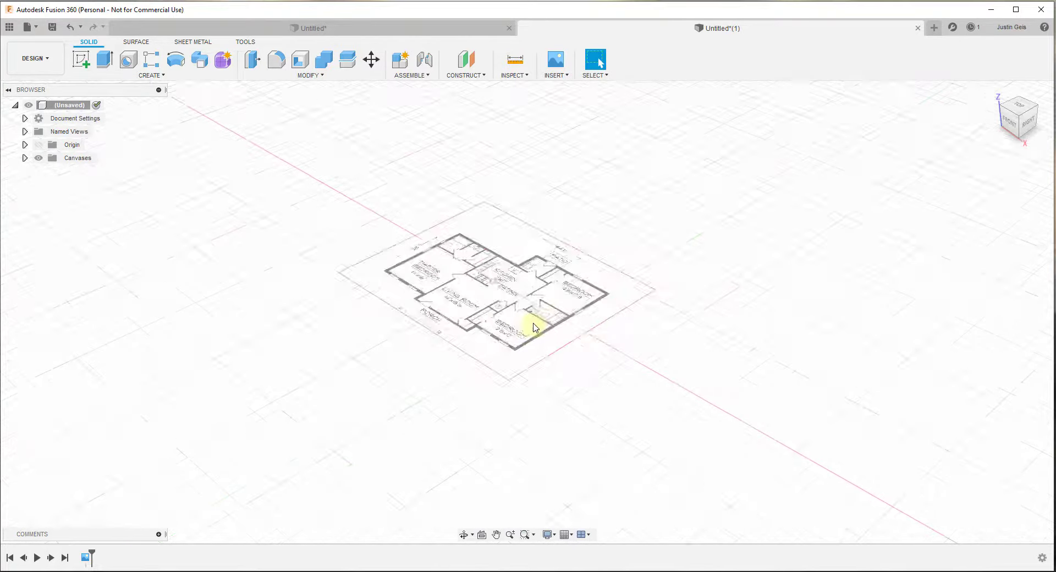
Orbit and zoom the view to see the whole floor plan canvas.
{"action": "scroll", "coordinate": [535, 327], "scroll_direction": "up", "scroll_amount": 5}
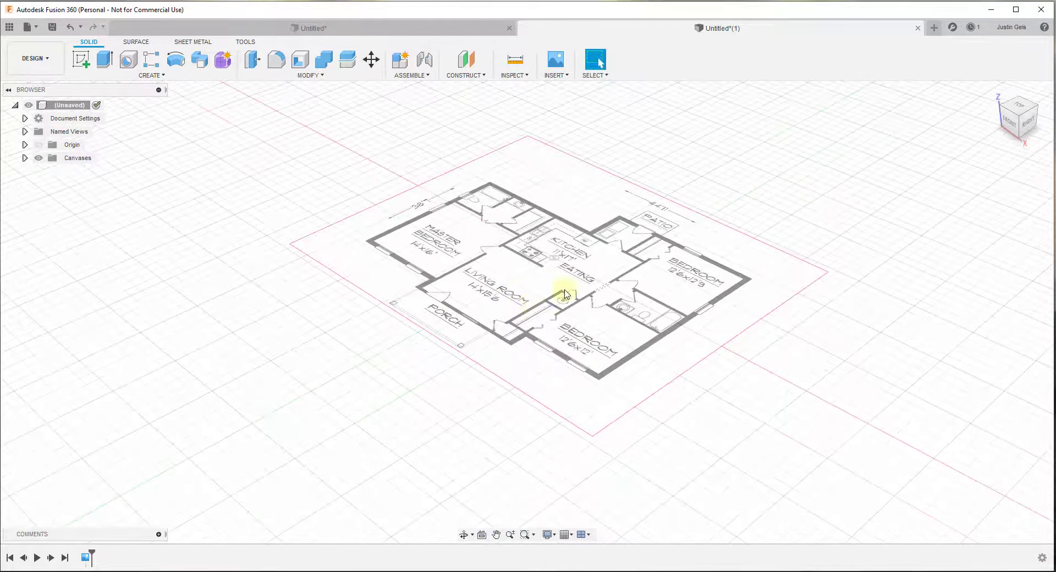
{"action": "mouse_move", "coordinate": [578, 298]}
{"action": "middle_mouse_down", "text": "shift"}
{"action": "mouse_move", "coordinate": [591, 329]}
{"action": "mouse_move", "coordinate": [603, 323]}
{"action": "mouse_move", "coordinate": [596, 290]}
{"action": "middle_mouse_up", "text": "shift"}
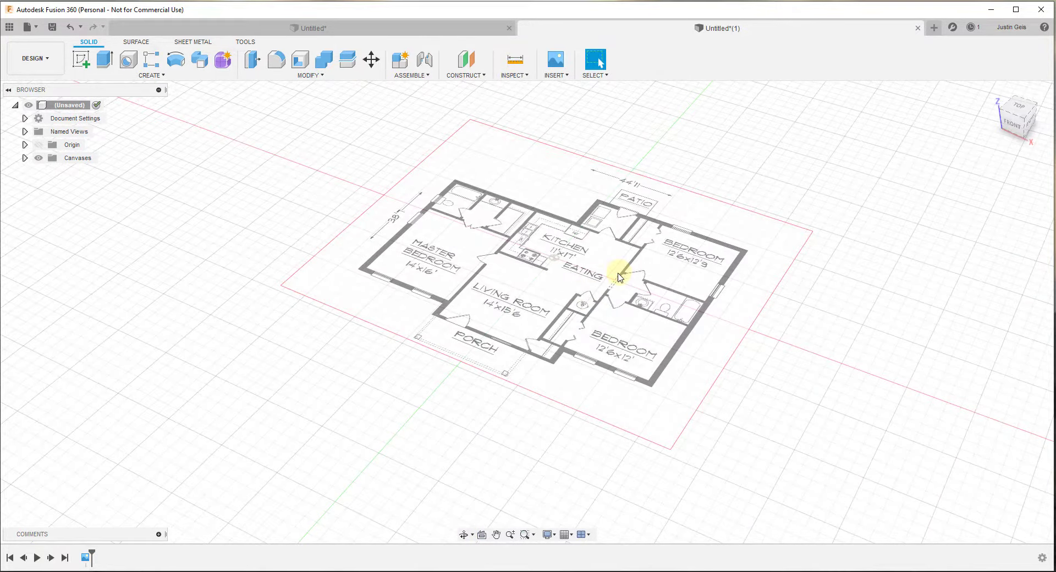
{"action": "scroll", "coordinate": [552, 259], "scroll_direction": "up", "scroll_amount": 3}
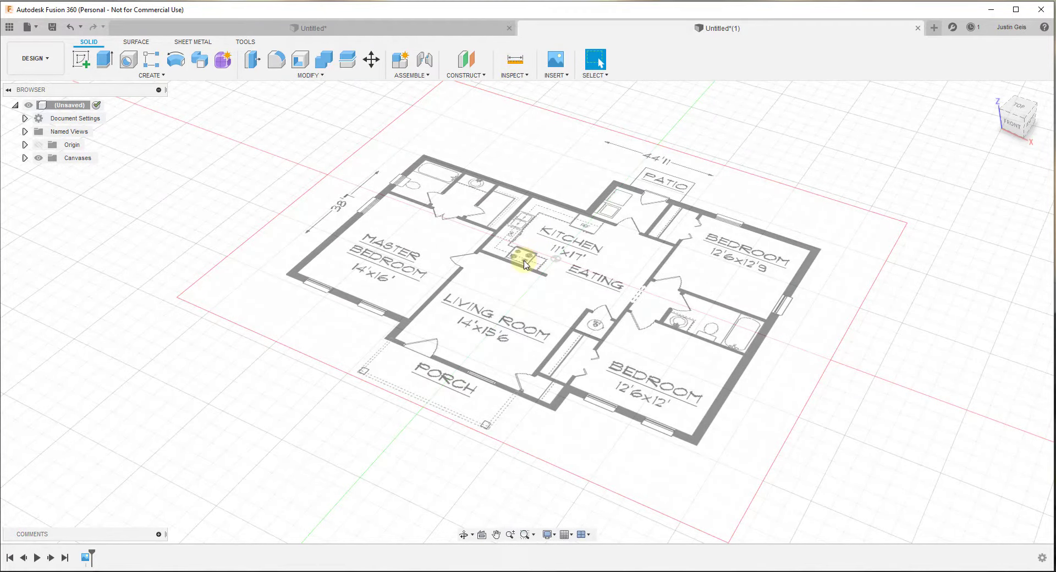
{"action": "scroll", "coordinate": [522, 264], "scroll_direction": "up", "scroll_amount": 3}
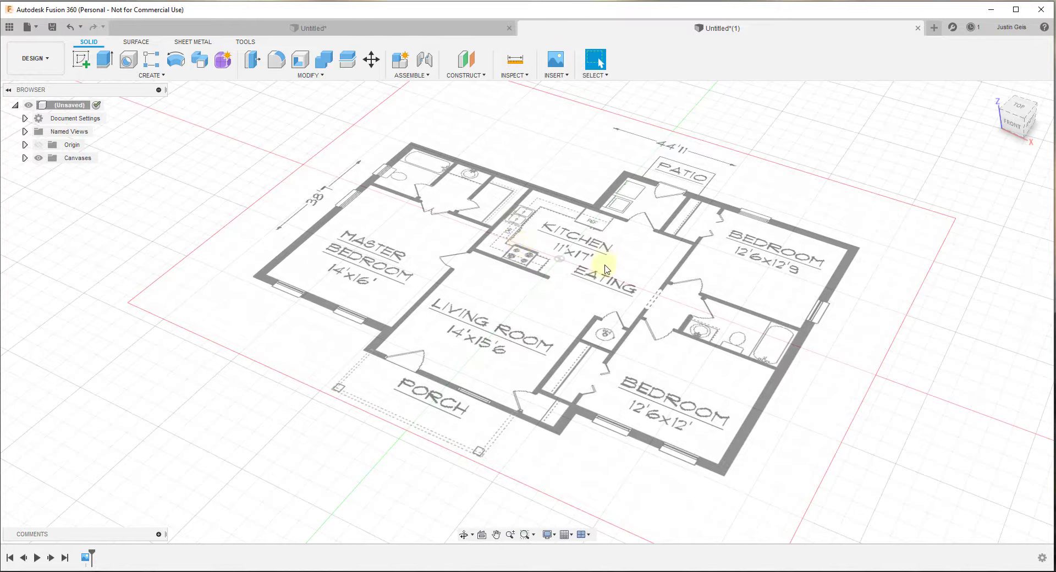
{"action": "scroll", "coordinate": [543, 290], "scroll_direction": "down", "scroll_amount": 3}
{"action": "scroll", "coordinate": [547, 278], "scroll_direction": "up", "scroll_amount": 1}
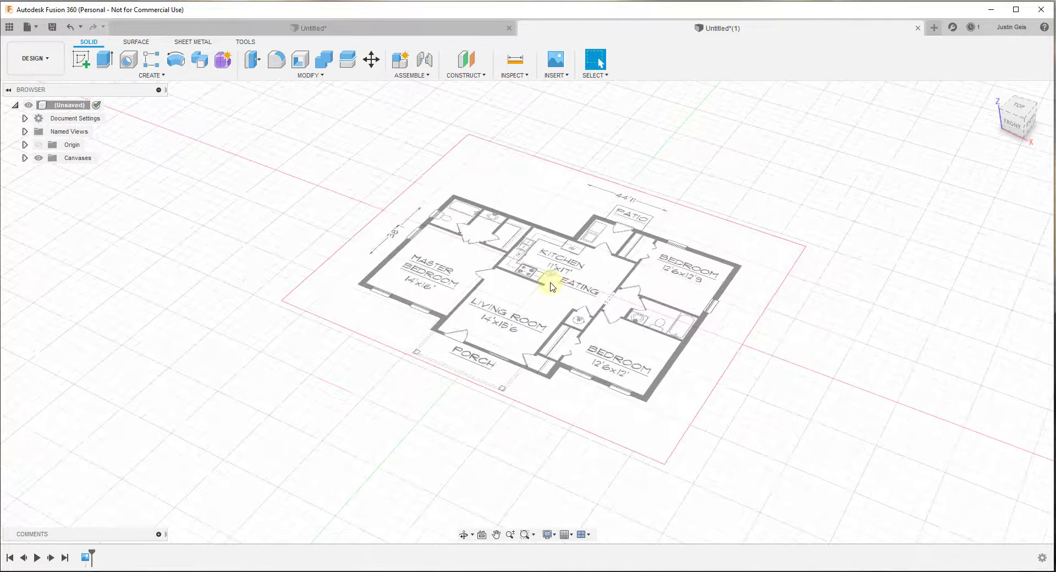
Change the document Unit Type from inches to Foot in Document Settings.
{"action": "left_click", "coordinate": [25, 118]}
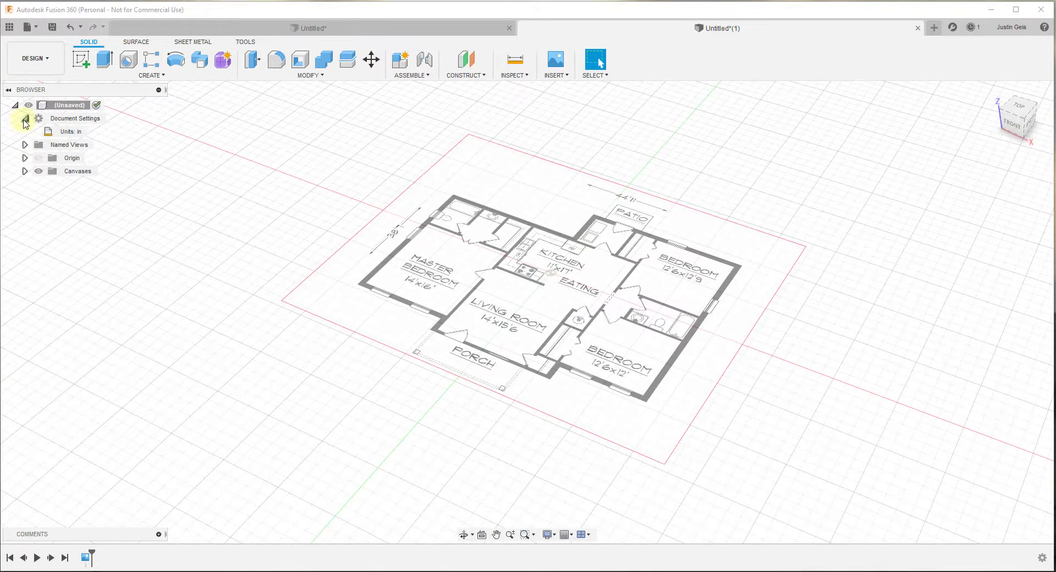
{"action": "left_click", "coordinate": [93, 132]}
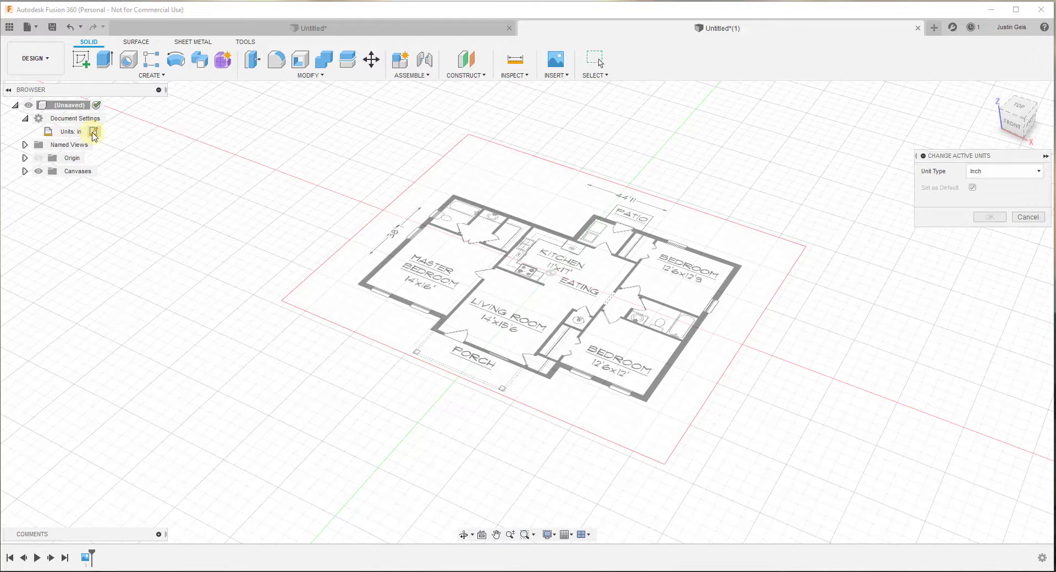
{"action": "left_click", "coordinate": [979, 172]}
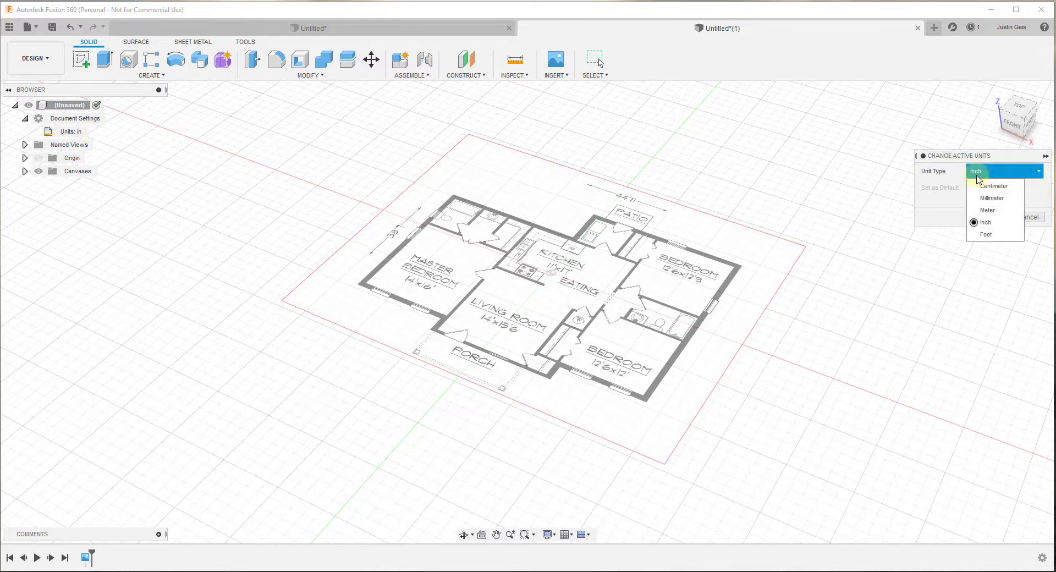
{"action": "left_click", "coordinate": [990, 235]}
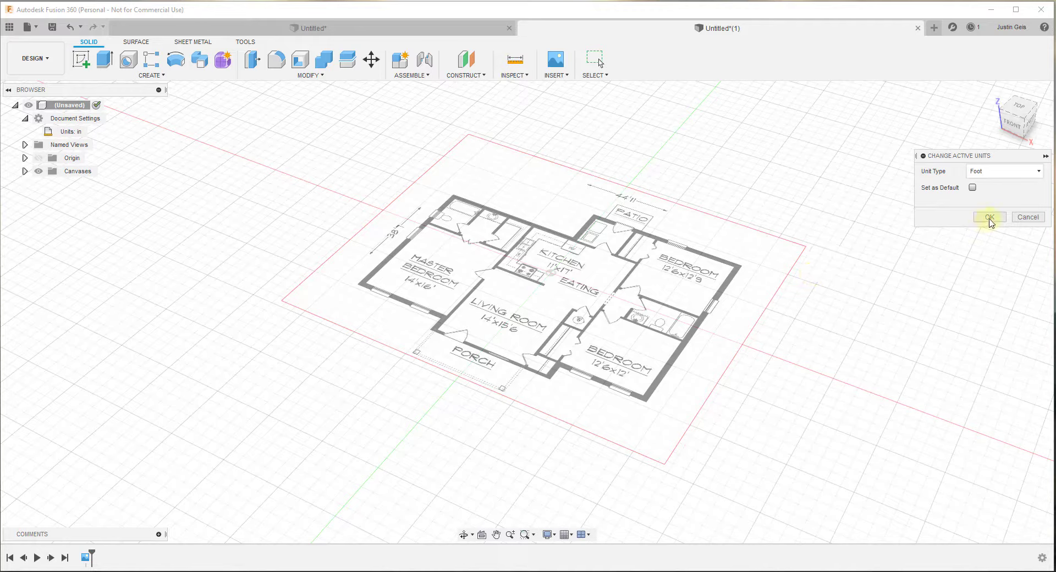
{"action": "left_click", "coordinate": [990, 218]}
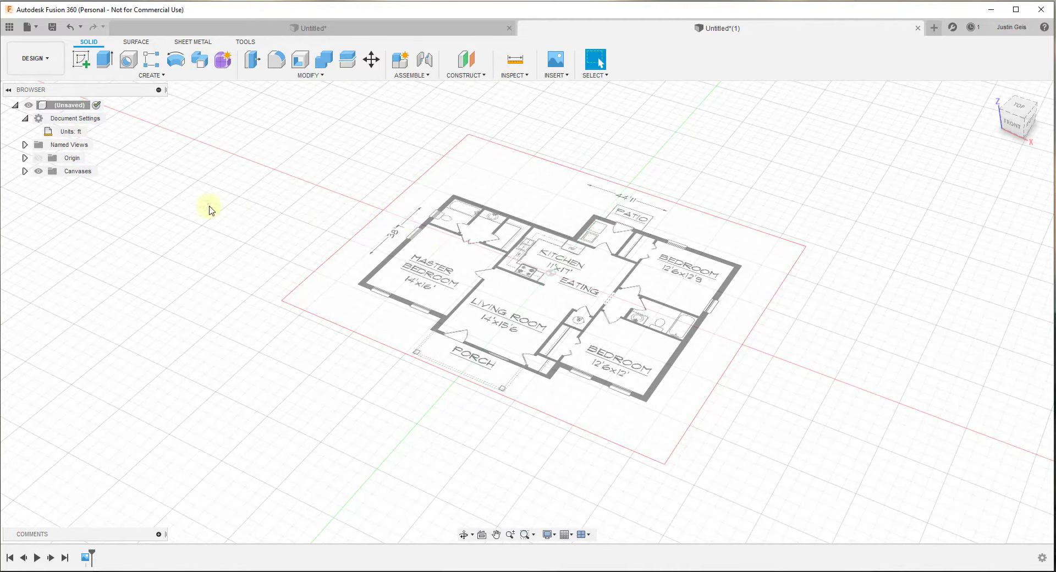
Start calibrating the Floor Plan Example canvas from the Browser's Canvases list.
{"action": "left_click", "coordinate": [25, 172]}
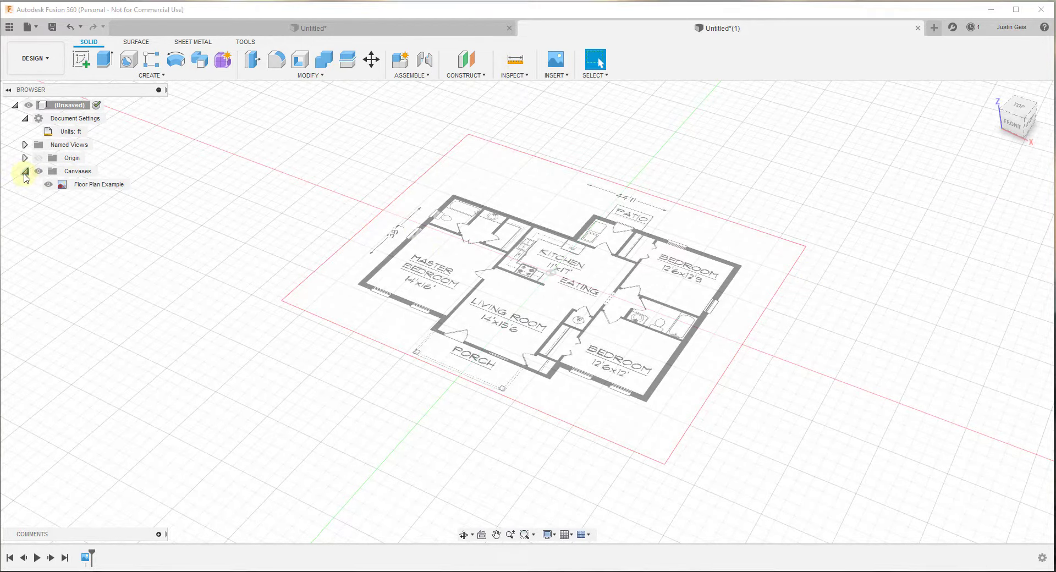
{"action": "left_click", "coordinate": [92, 185]}
{"action": "right_click", "coordinate": [91, 186]}
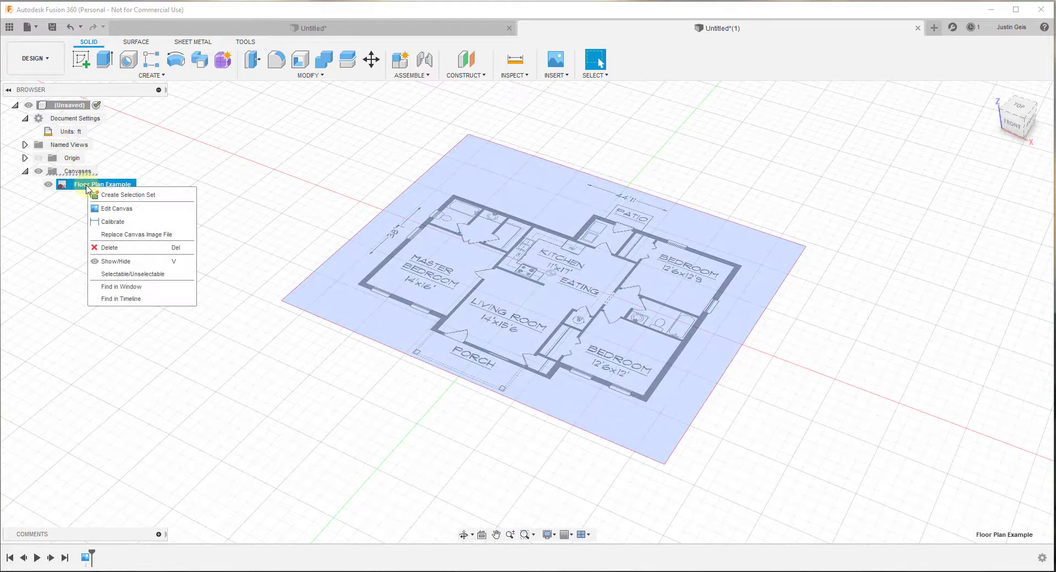
{"action": "left_click", "coordinate": [113, 223]}
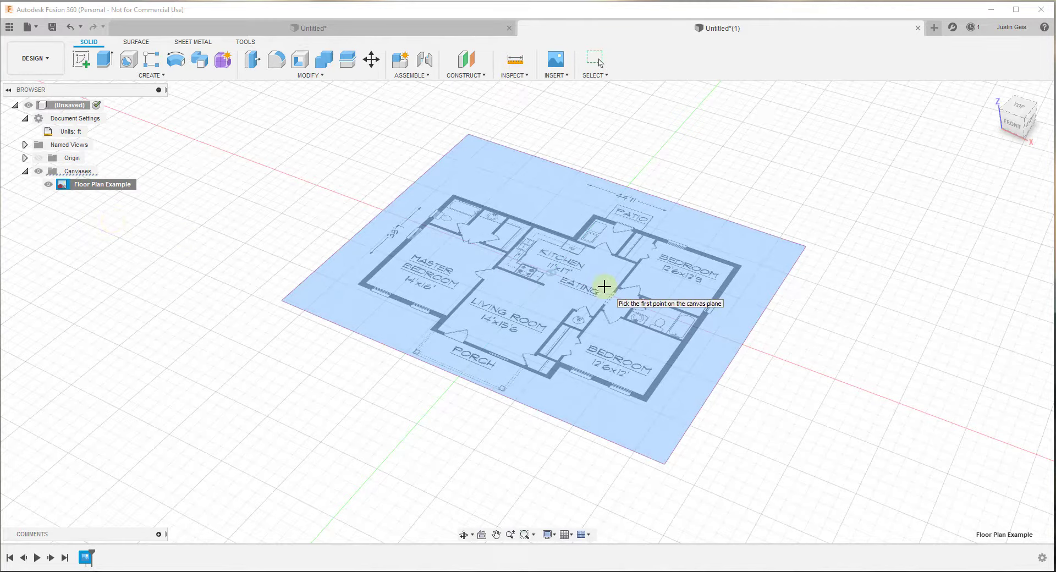
Calibrate the canvas by measuring the kitchen's top wall as 11 ft.
{"action": "scroll", "coordinate": [547, 236], "scroll_direction": "up", "scroll_amount": 2}
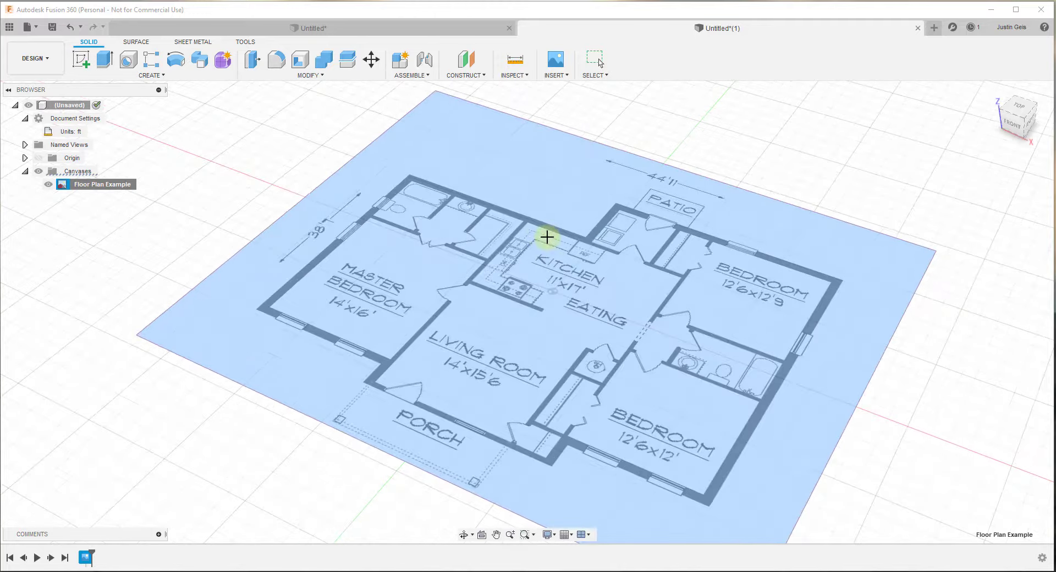
{"action": "scroll", "coordinate": [545, 235], "scroll_direction": "up", "scroll_amount": 5}
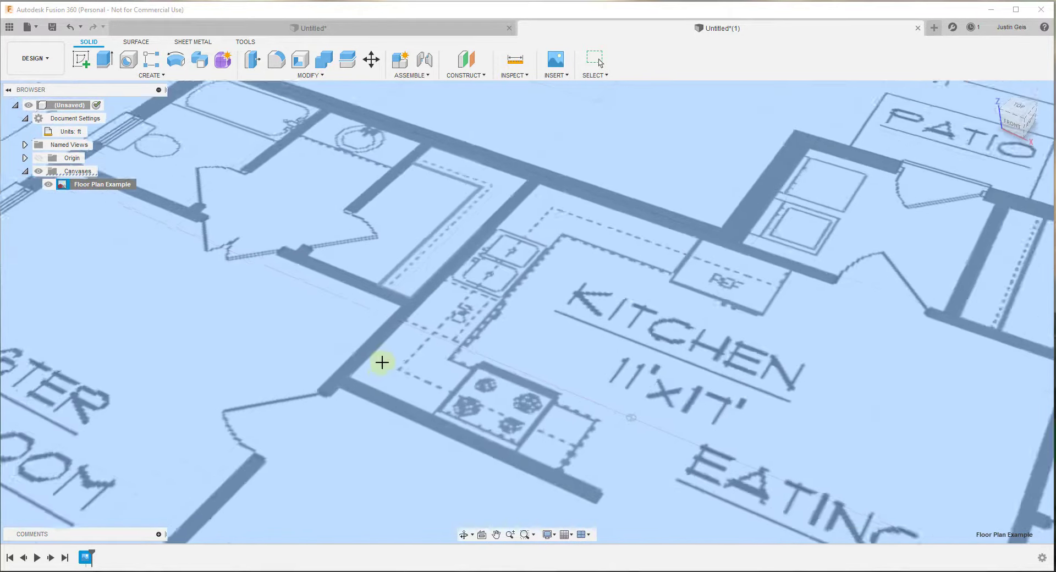
{"action": "scroll", "coordinate": [379, 366], "scroll_direction": "up", "scroll_amount": 1}
{"action": "middle_click_drag", "start_coordinate": [602, 172], "coordinate": [568, 229]}
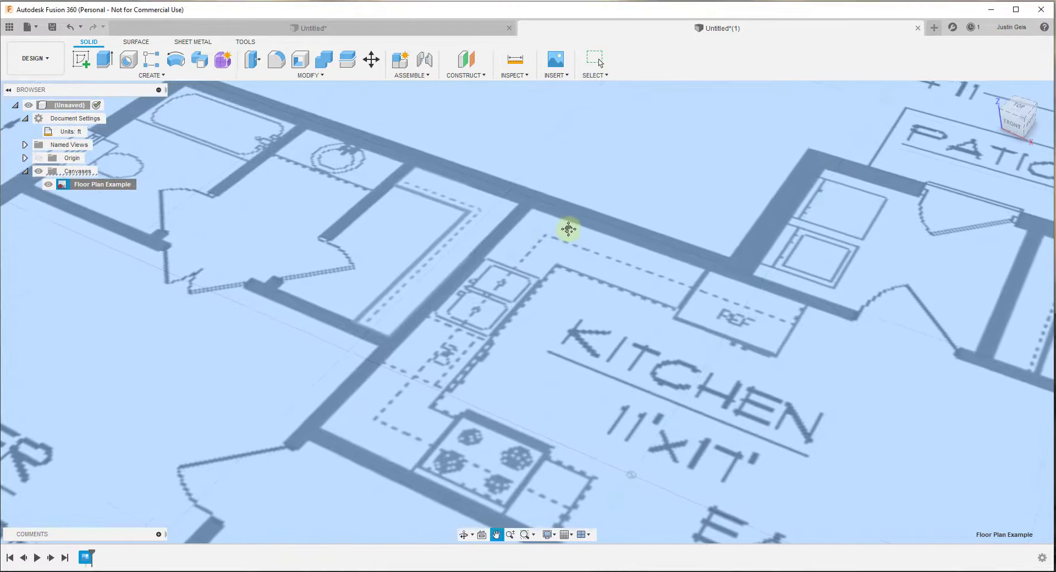
{"action": "scroll", "coordinate": [517, 228], "scroll_direction": "down", "scroll_amount": 6}
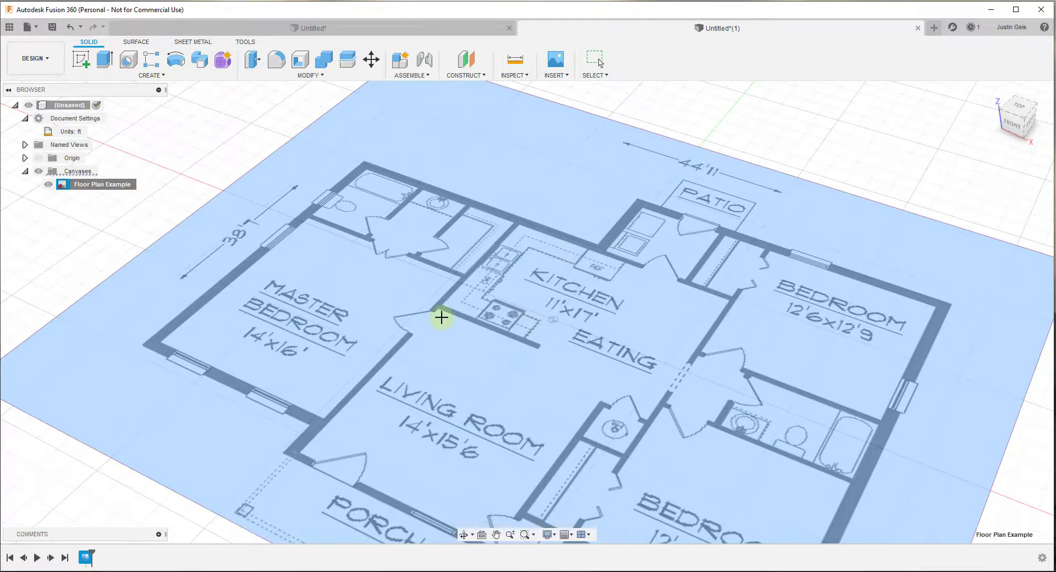
{"action": "scroll", "coordinate": [441, 318], "scroll_direction": "up", "scroll_amount": 4}
{"action": "scroll", "coordinate": [844, 283], "scroll_direction": "down", "scroll_amount": 2}
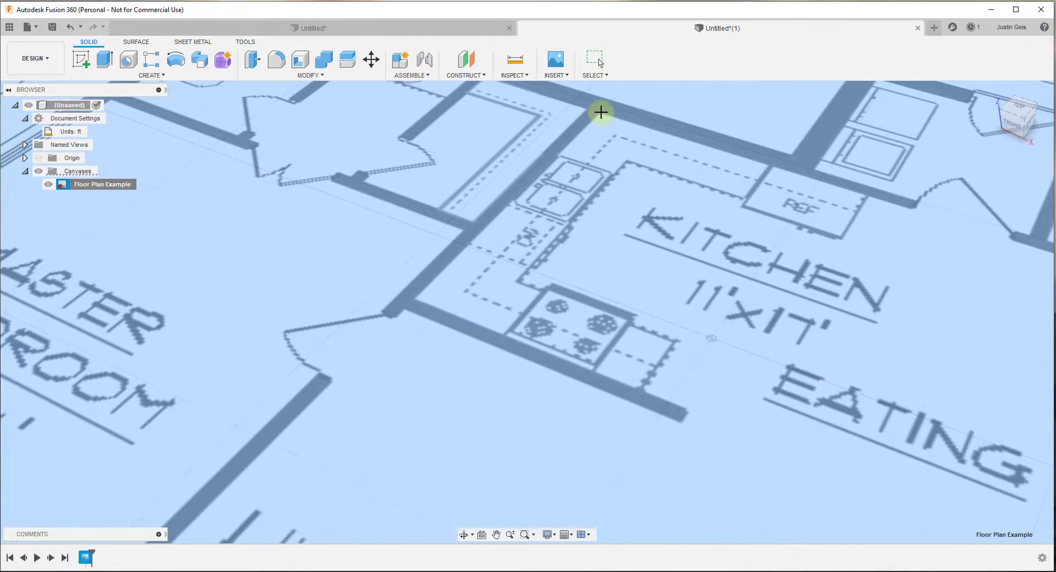
{"action": "scroll", "coordinate": [600, 112], "scroll_direction": "up", "scroll_amount": 3}
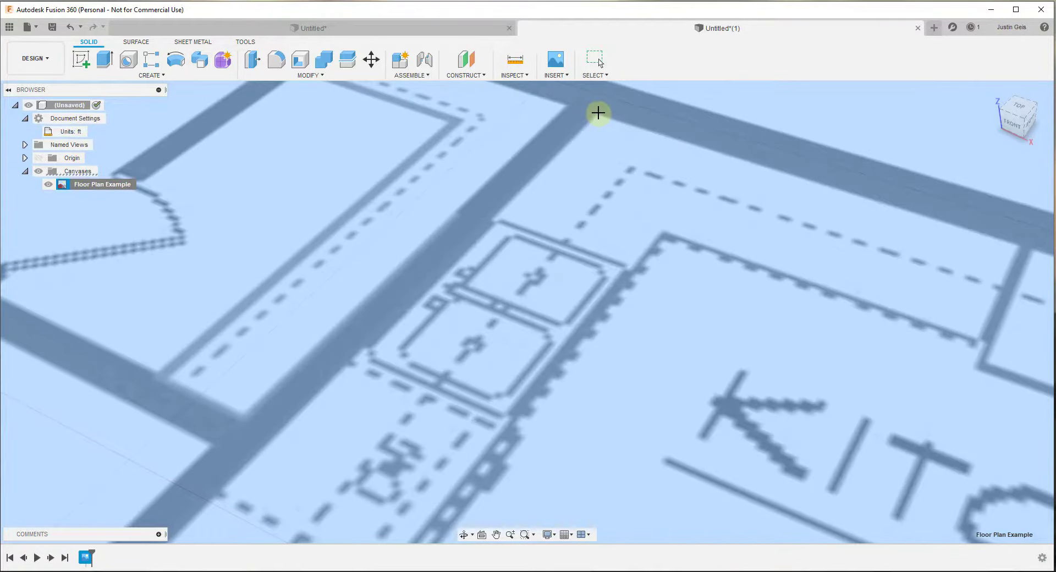
{"action": "scroll", "coordinate": [616, 114], "scroll_direction": "down", "scroll_amount": 3}
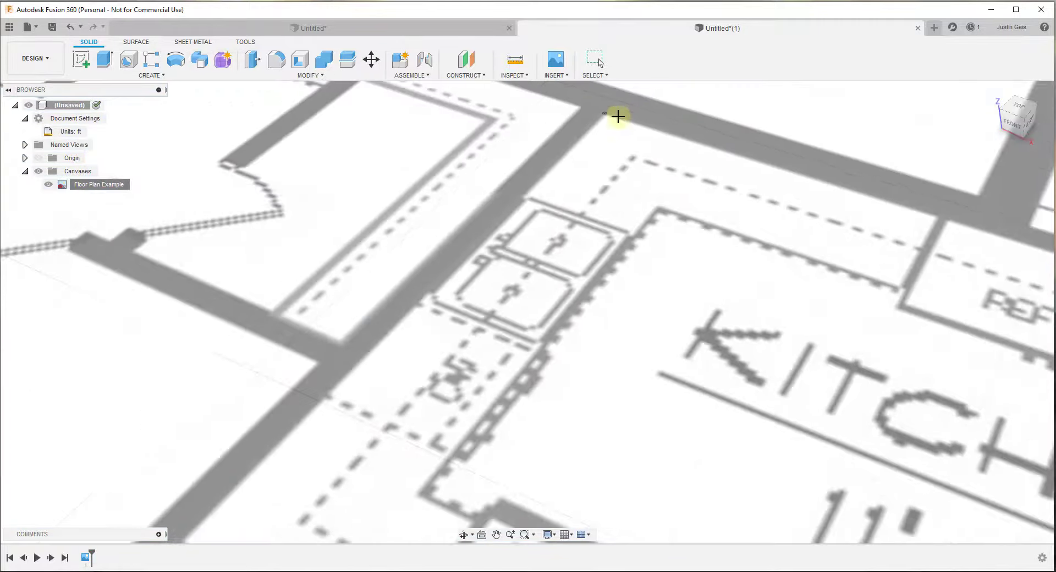
{"action": "scroll", "coordinate": [289, 435], "scroll_direction": "up", "scroll_amount": 4}
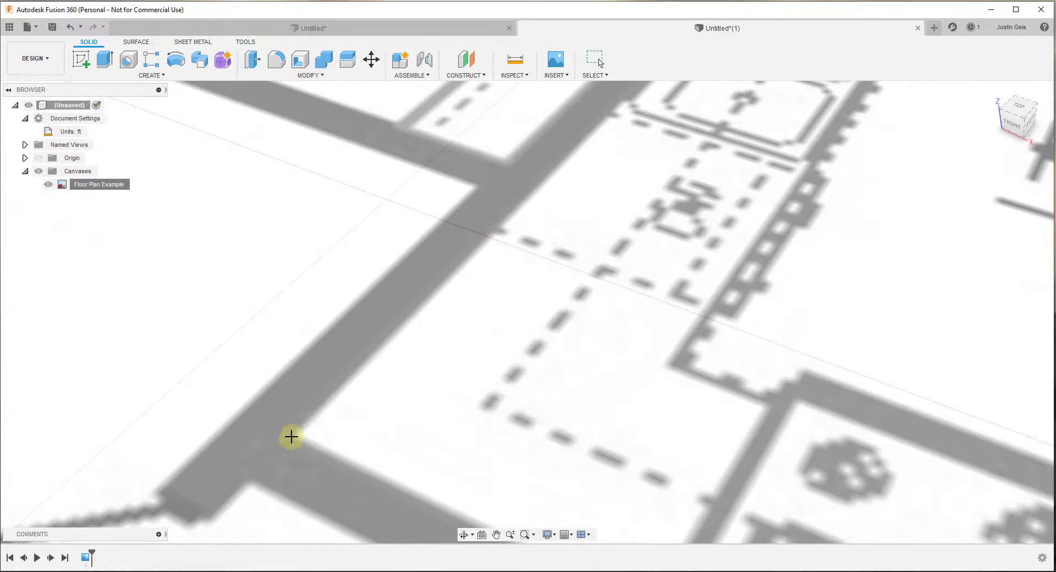
{"action": "left_click", "coordinate": [291, 436]}
{"action": "scroll", "coordinate": [373, 414], "scroll_direction": "down", "scroll_amount": 2}
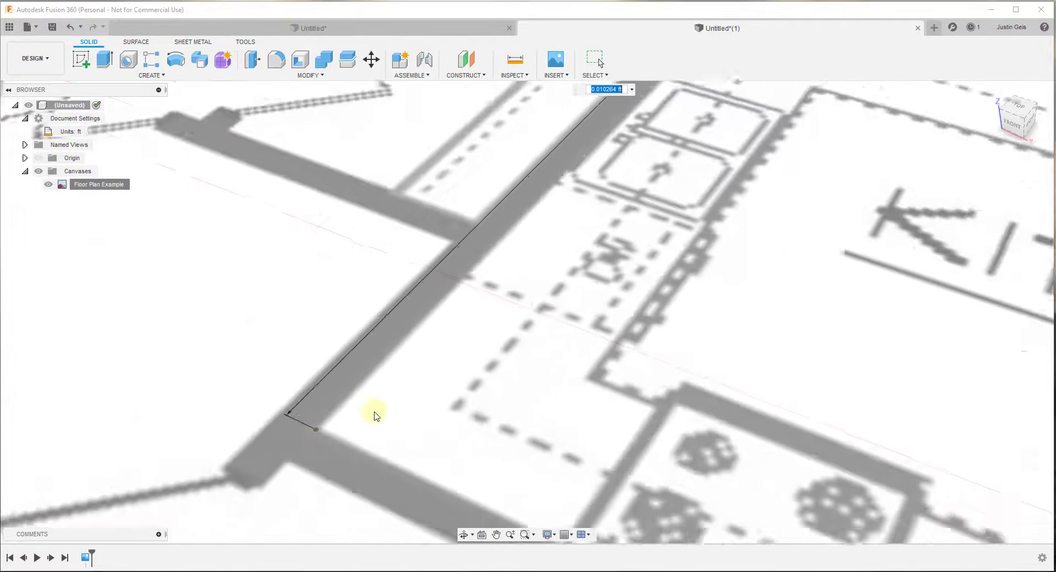
{"action": "type", "text": "11"}
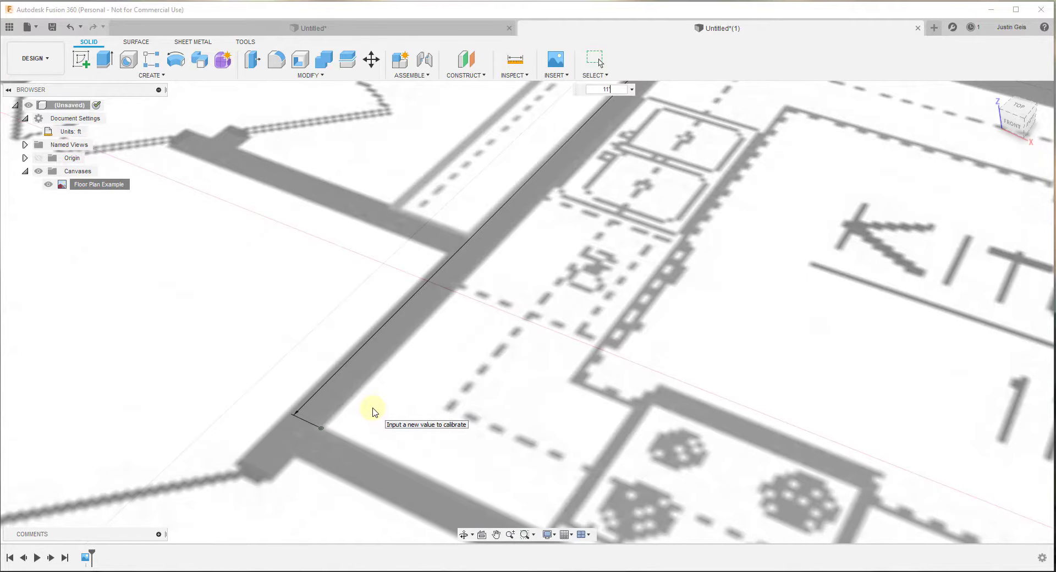
{"action": "key", "text": "Return"}
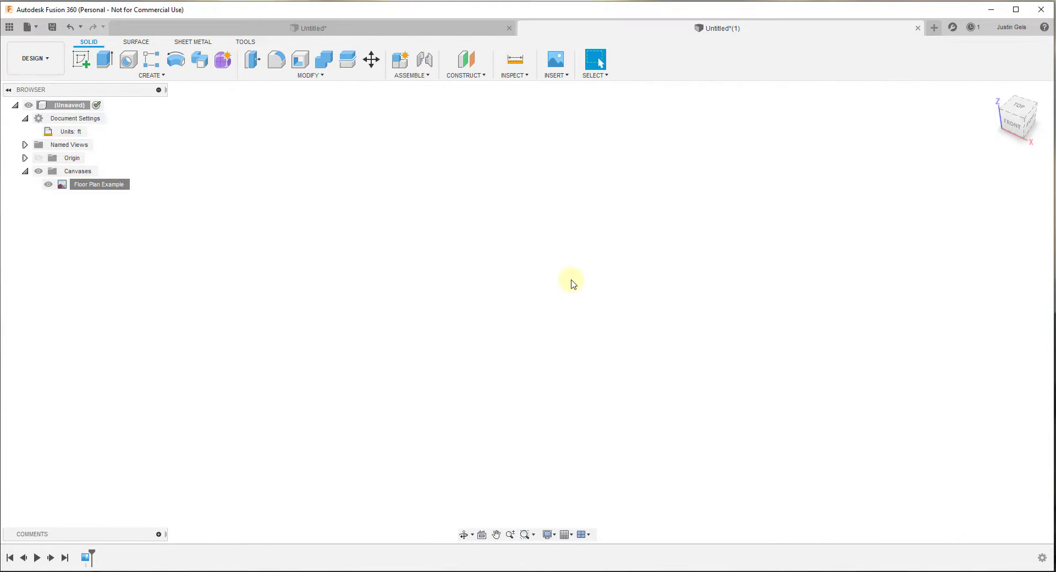
{"action": "scroll", "coordinate": [566, 340], "scroll_direction": "down", "scroll_amount": 10}
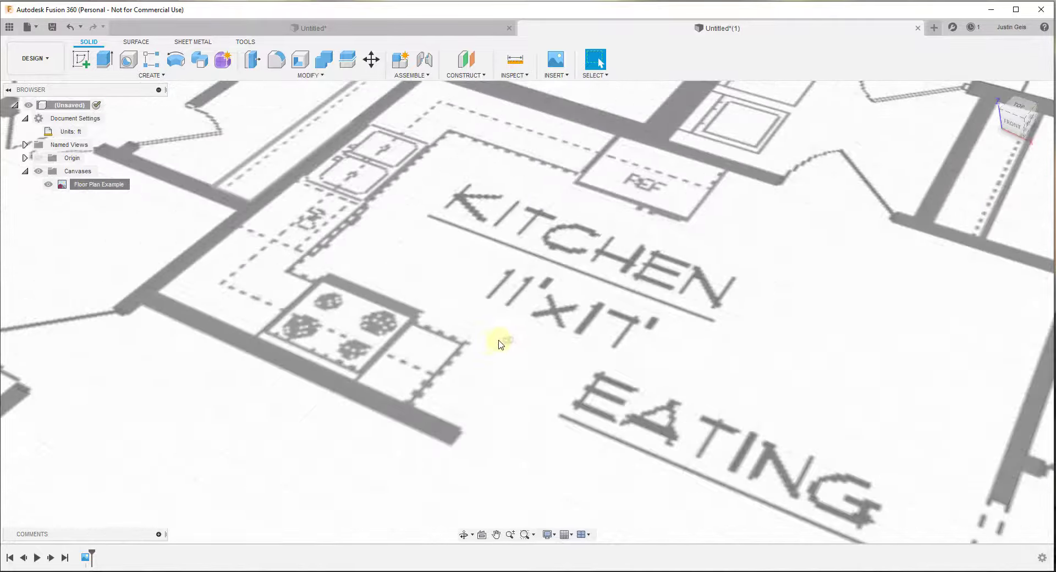
{"action": "scroll", "coordinate": [486, 339], "scroll_direction": "down", "scroll_amount": 10}
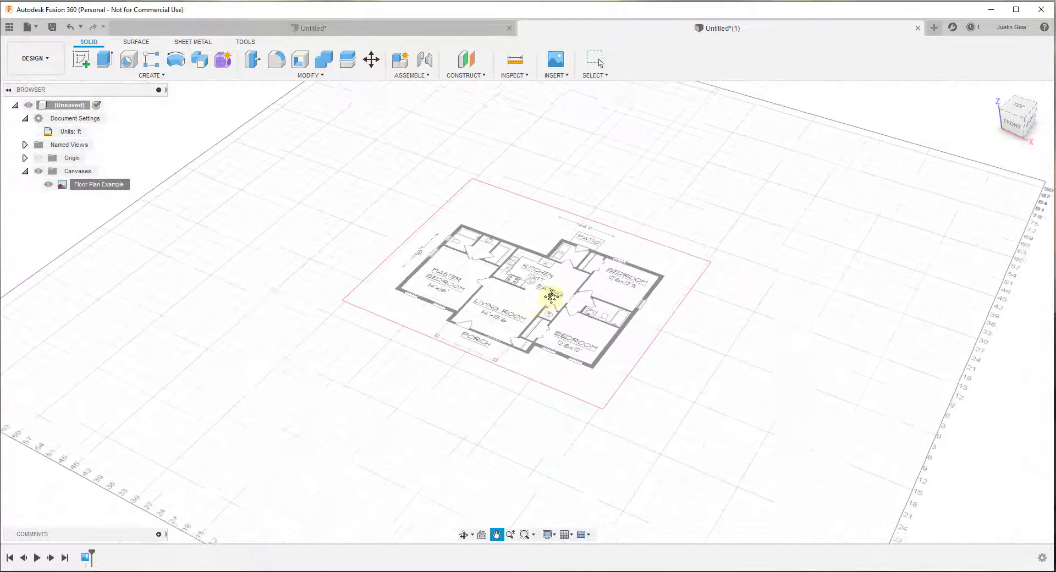
{"action": "scroll", "coordinate": [559, 289], "scroll_direction": "up", "scroll_amount": 4}
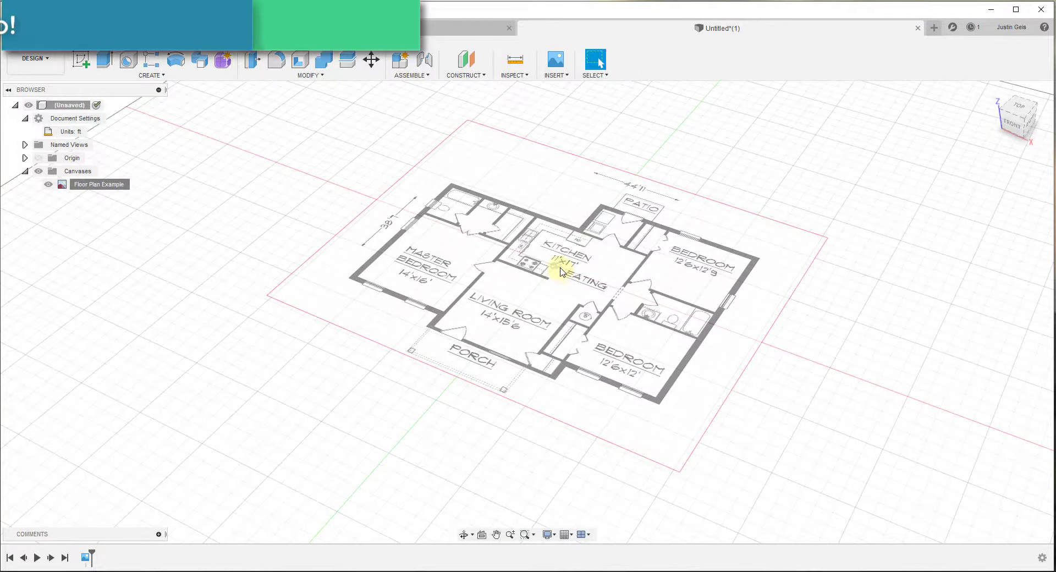
{"action": "left_click", "coordinate": [621, 266]}
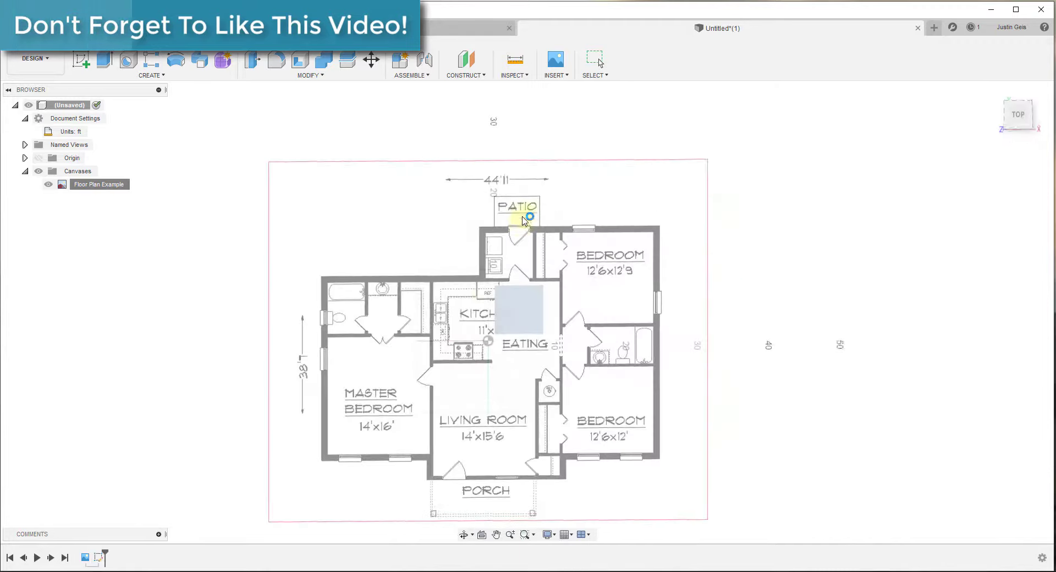
{"action": "scroll", "coordinate": [428, 296], "scroll_direction": "up", "scroll_amount": 12}
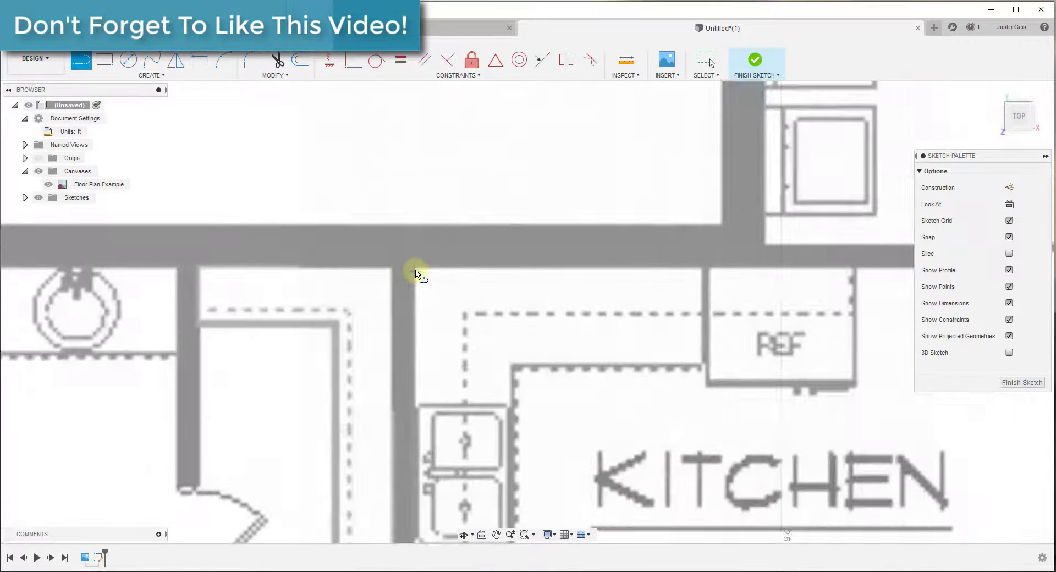
{"action": "scroll", "coordinate": [419, 271], "scroll_direction": "up", "scroll_amount": 6}
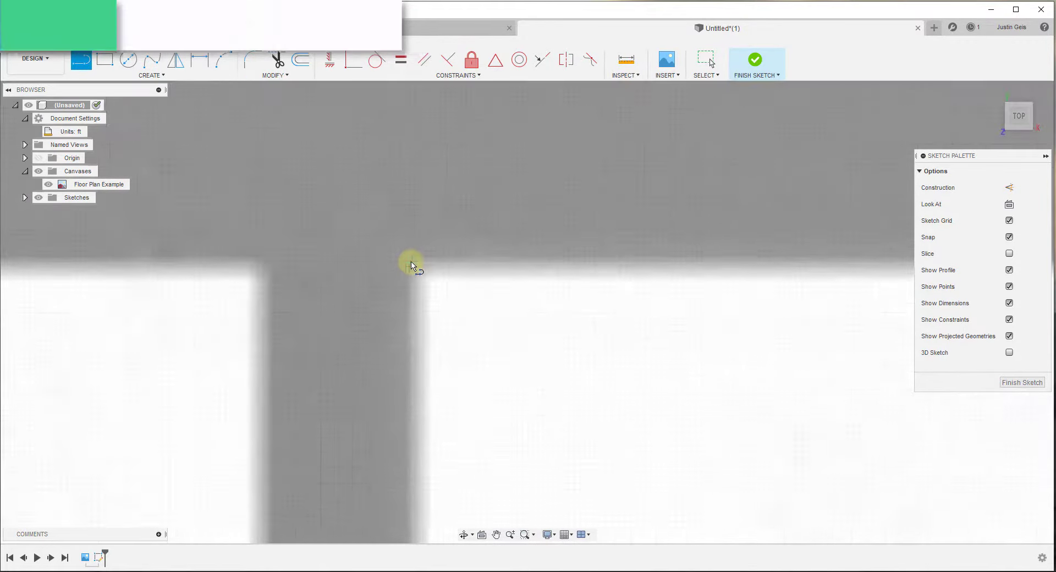
{"action": "left_click", "coordinate": [415, 264]}
{"action": "scroll", "coordinate": [414, 264], "scroll_direction": "down", "scroll_amount": 5}
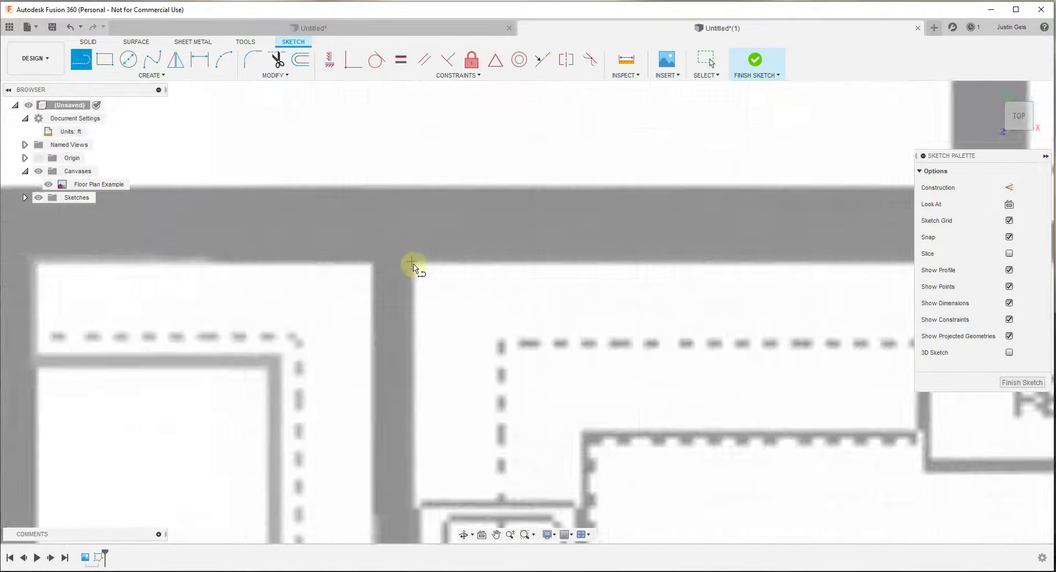
{"action": "scroll", "coordinate": [414, 265], "scroll_direction": "down", "scroll_amount": 6}
{"action": "scroll", "coordinate": [407, 399], "scroll_direction": "up", "scroll_amount": 4}
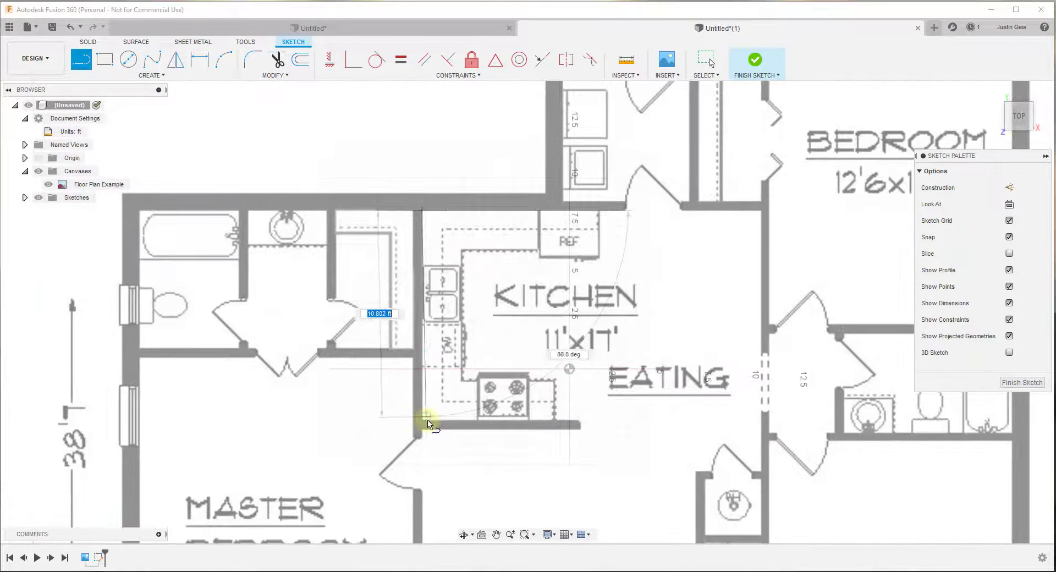
{"action": "scroll", "coordinate": [425, 423], "scroll_direction": "up", "scroll_amount": 1}
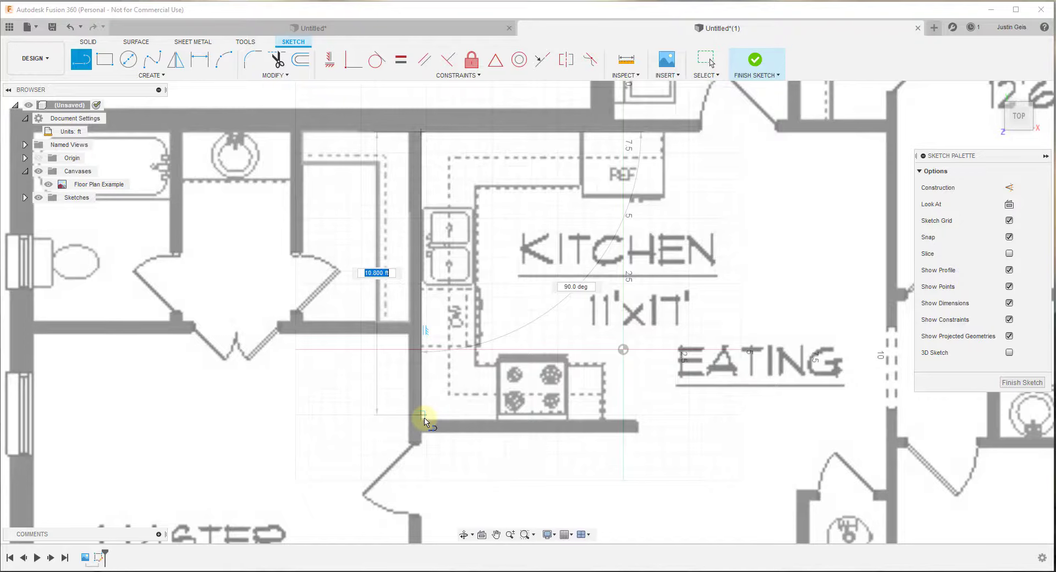
{"action": "scroll", "coordinate": [425, 422], "scroll_direction": "up", "scroll_amount": 3}
{"action": "scroll", "coordinate": [425, 422], "scroll_direction": "up", "scroll_amount": 2}
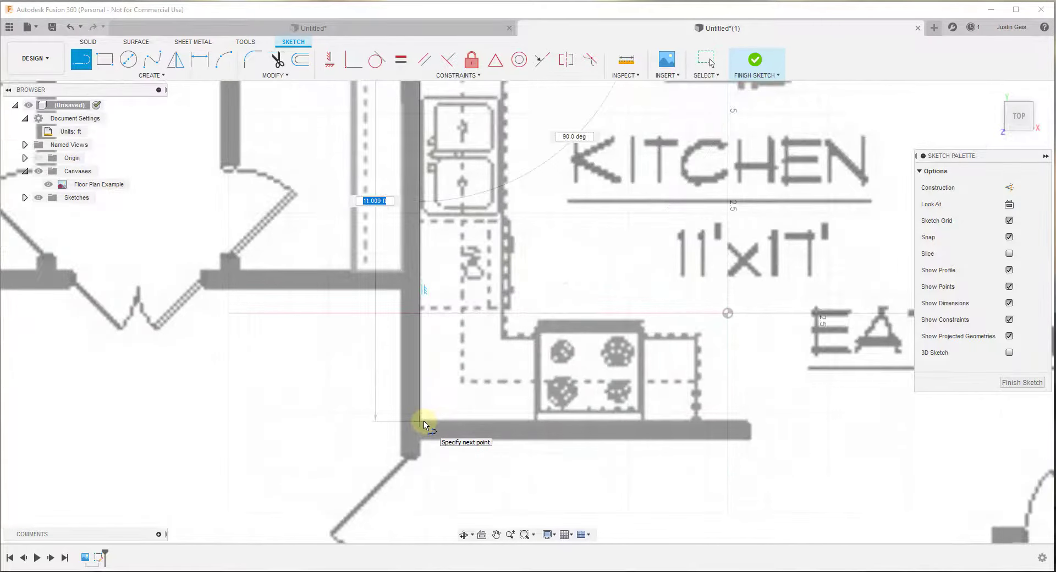
{"action": "scroll", "coordinate": [426, 422], "scroll_direction": "down", "scroll_amount": 3}
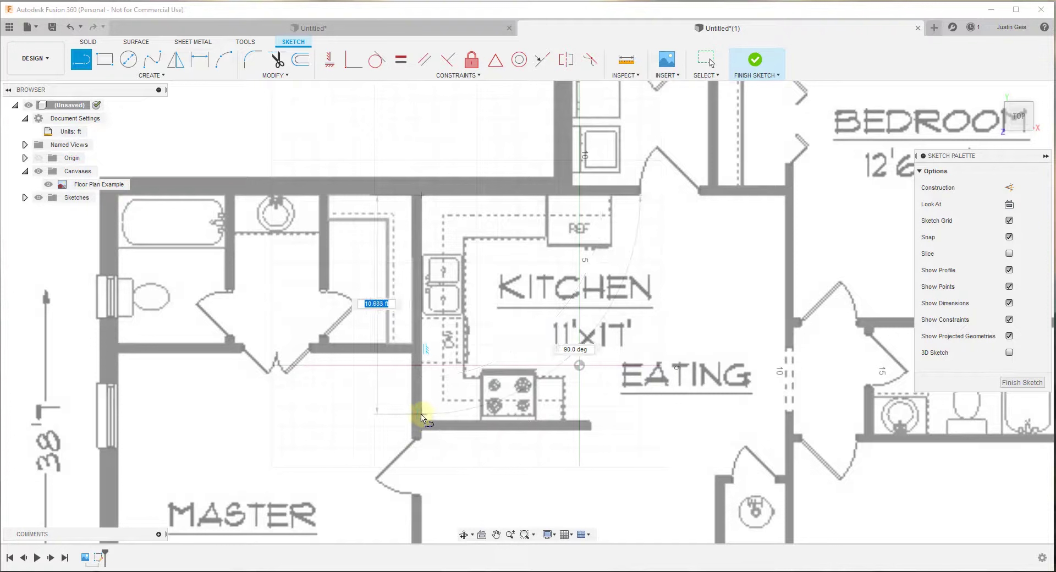
{"action": "key", "text": "Escape"}
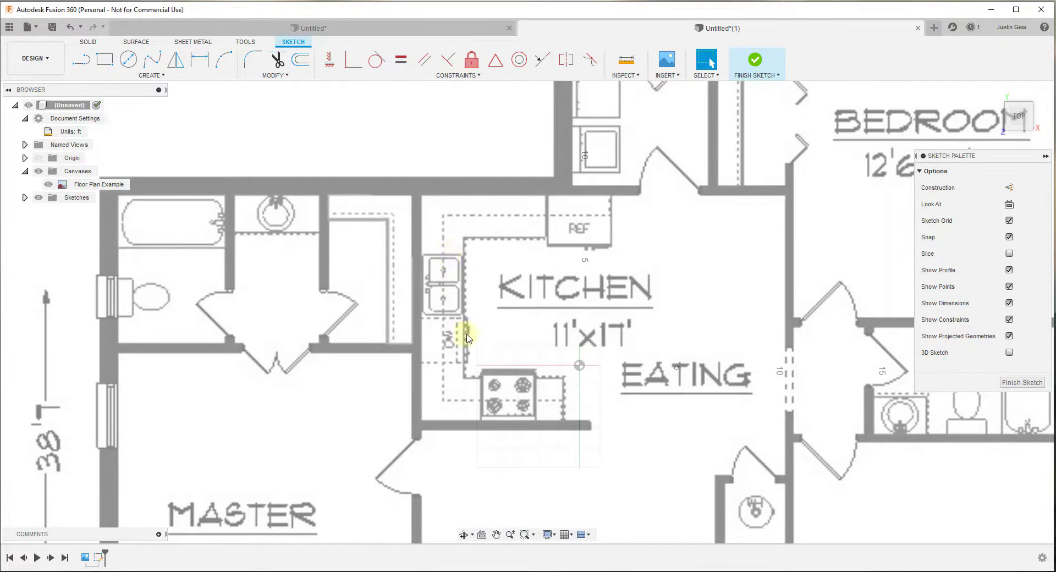
{"action": "scroll", "coordinate": [444, 324], "scroll_direction": "down", "scroll_amount": 5}
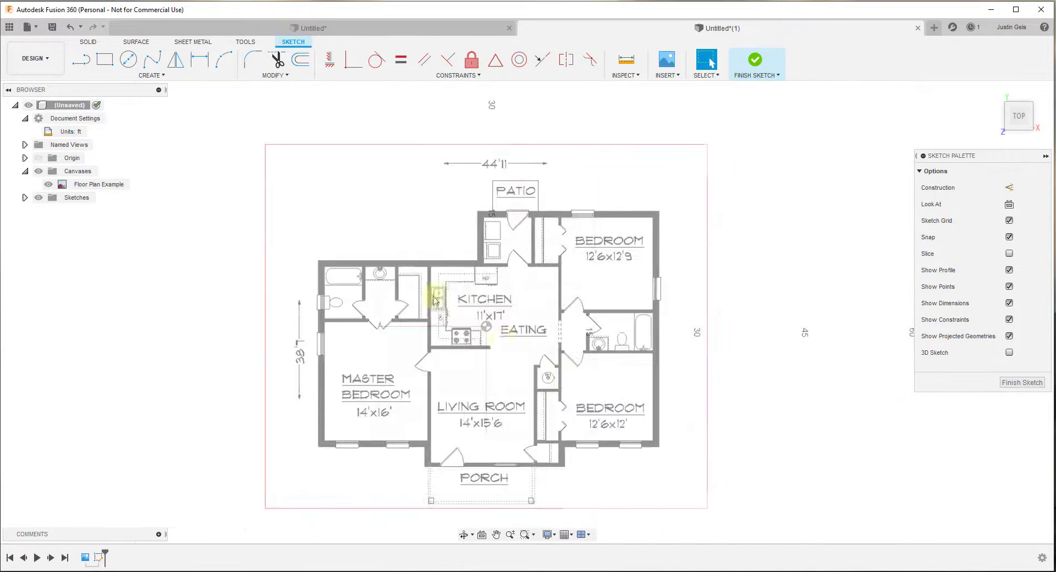
Finish the empty sketch and start creating a new sketch.
{"action": "left_click", "coordinate": [1023, 382]}
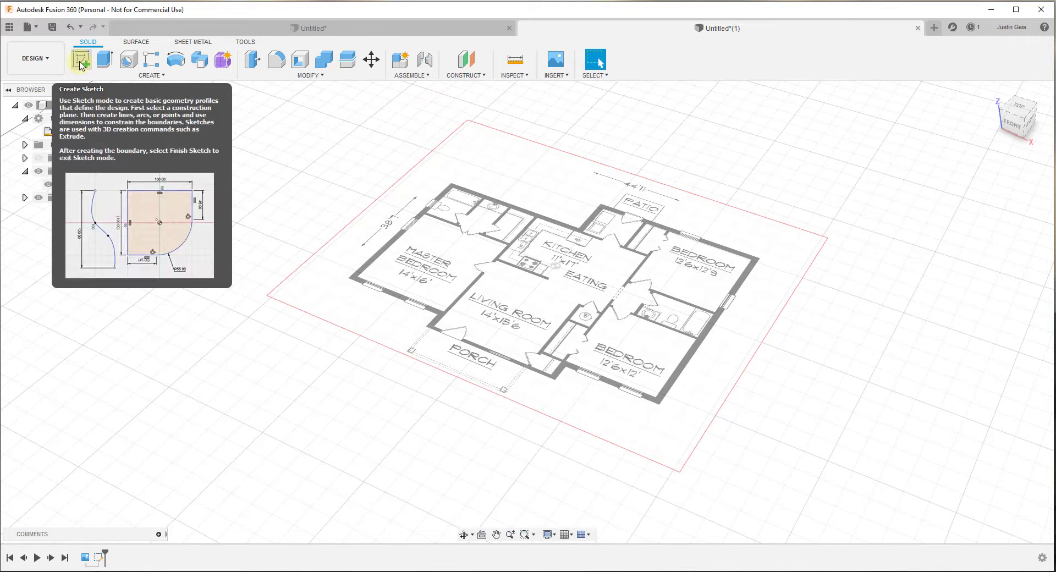
{"action": "left_click", "coordinate": [81, 64]}
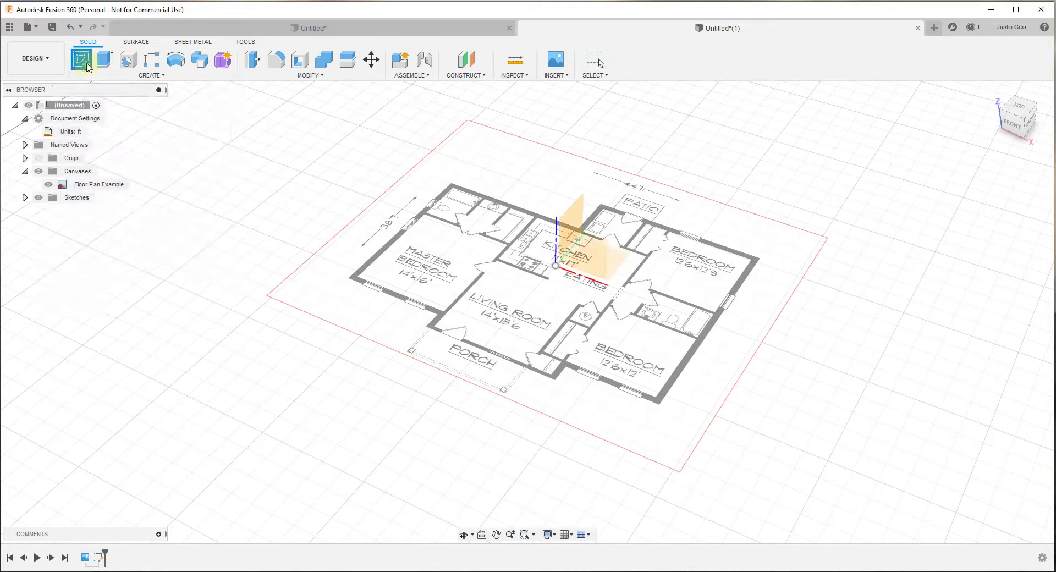
Sketch on the XY plane, drawing the left wall line from the top-left corner to the bathroom window.
{"action": "left_click", "coordinate": [618, 264]}
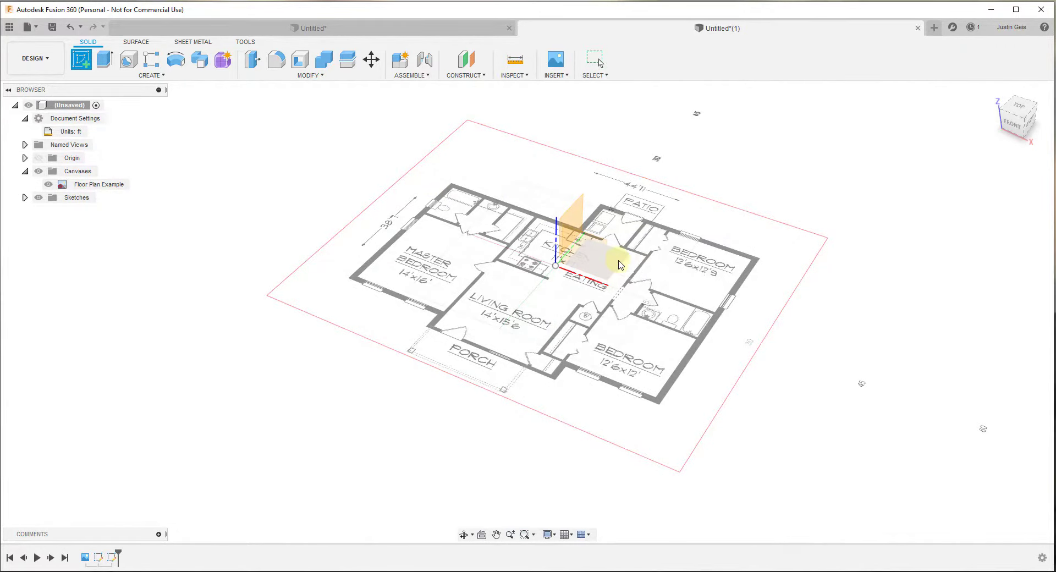
{"action": "scroll", "coordinate": [309, 291], "scroll_direction": "up", "scroll_amount": 5}
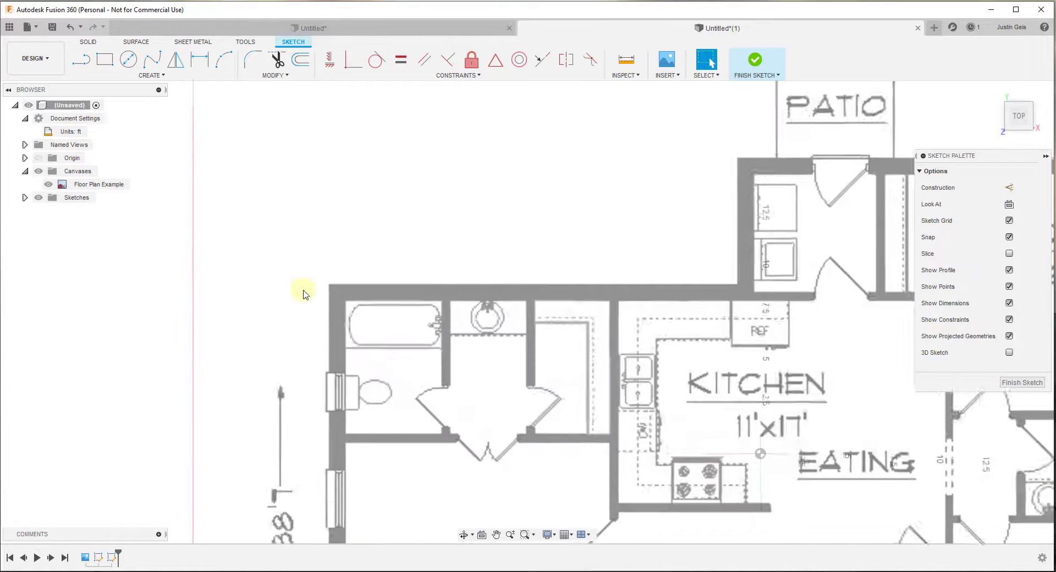
{"action": "key", "text": "l"}
{"action": "scroll", "coordinate": [346, 289], "scroll_direction": "up", "scroll_amount": 8}
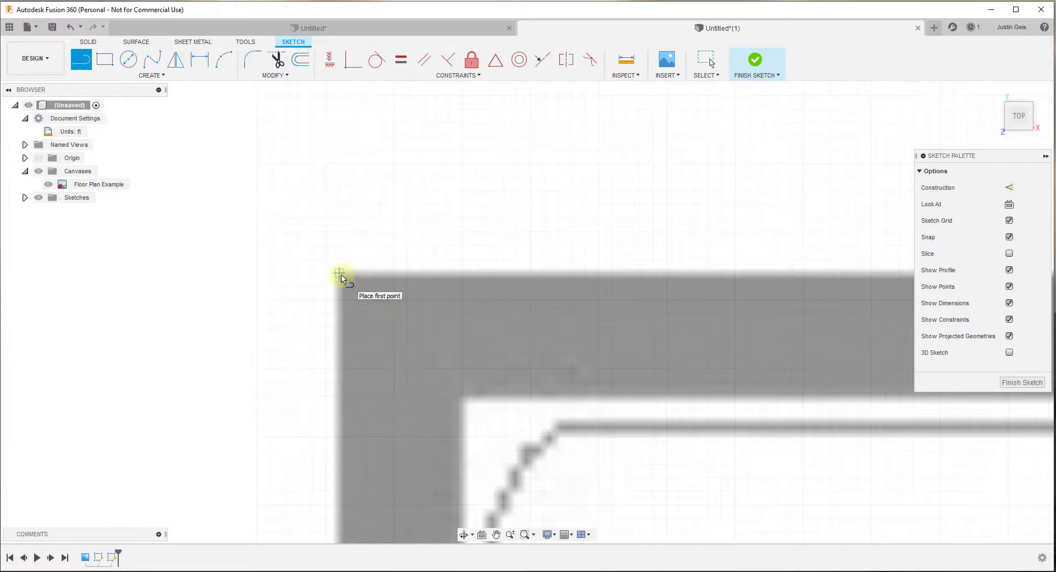
{"action": "left_click", "coordinate": [340, 275]}
{"action": "scroll", "coordinate": [340, 275], "scroll_direction": "down", "scroll_amount": 6}
{"action": "scroll", "coordinate": [346, 423], "scroll_direction": "up", "scroll_amount": 5}
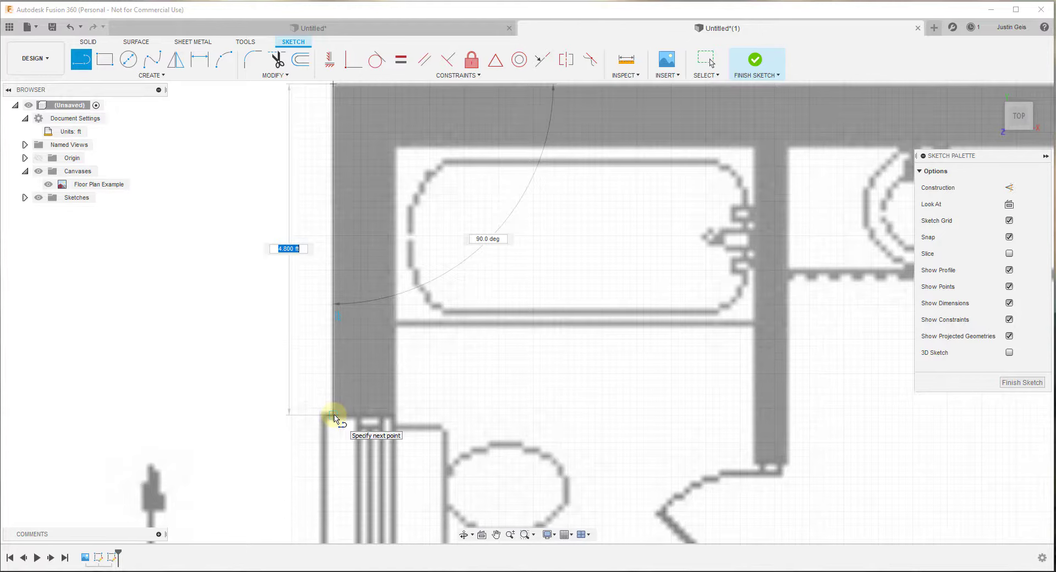
{"action": "left_click", "coordinate": [334, 416]}
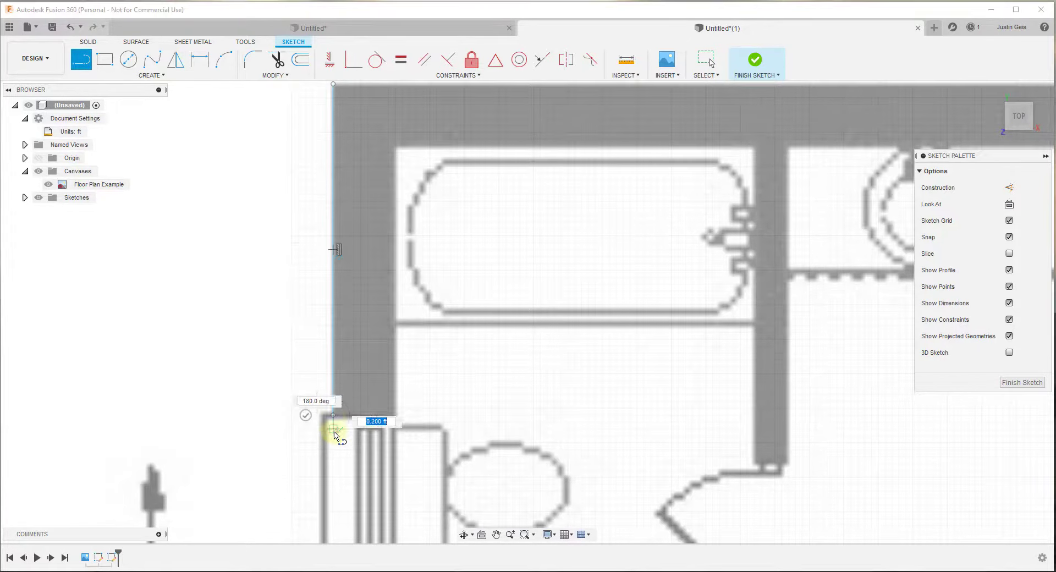
{"action": "scroll", "coordinate": [335, 434], "scroll_direction": "down", "scroll_amount": 3}
{"action": "scroll", "coordinate": [320, 501], "scroll_direction": "up", "scroll_amount": 2}
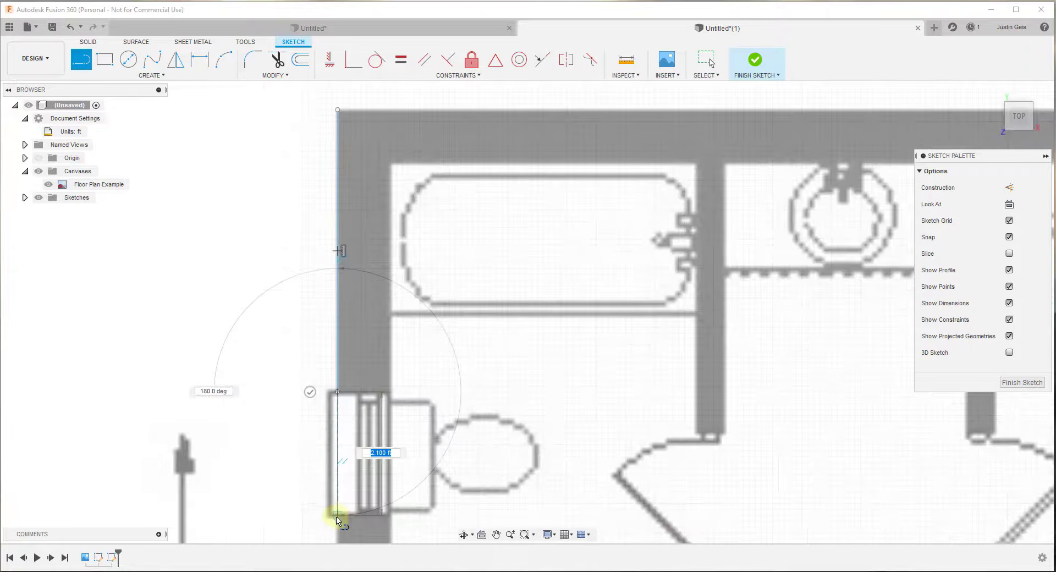
{"action": "scroll", "coordinate": [337, 516], "scroll_direction": "up", "scroll_amount": 2}
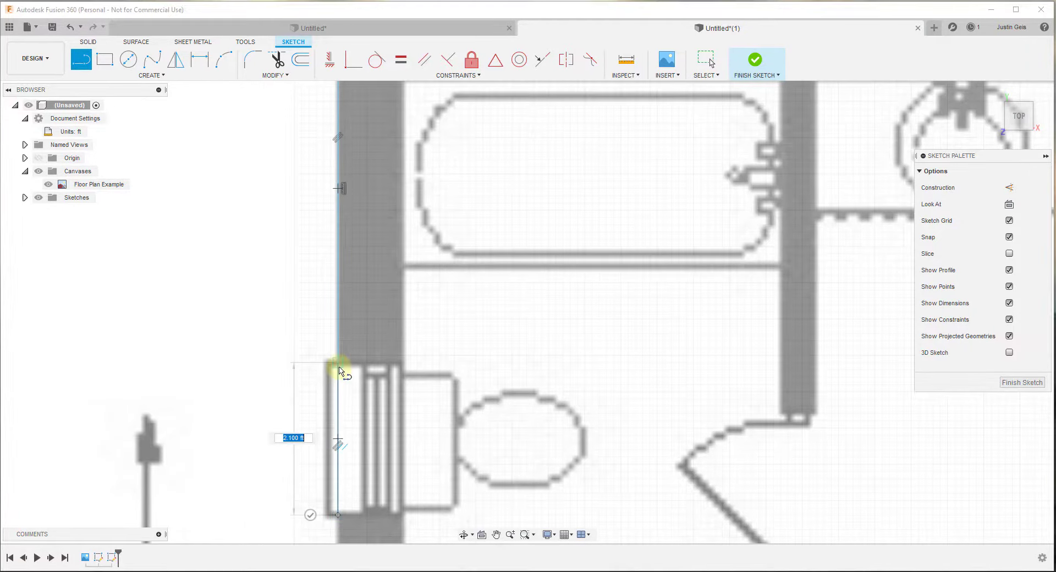
{"action": "scroll", "coordinate": [361, 385], "scroll_direction": "down", "scroll_amount": 5}
{"action": "scroll", "coordinate": [357, 429], "scroll_direction": "up", "scroll_amount": 5}
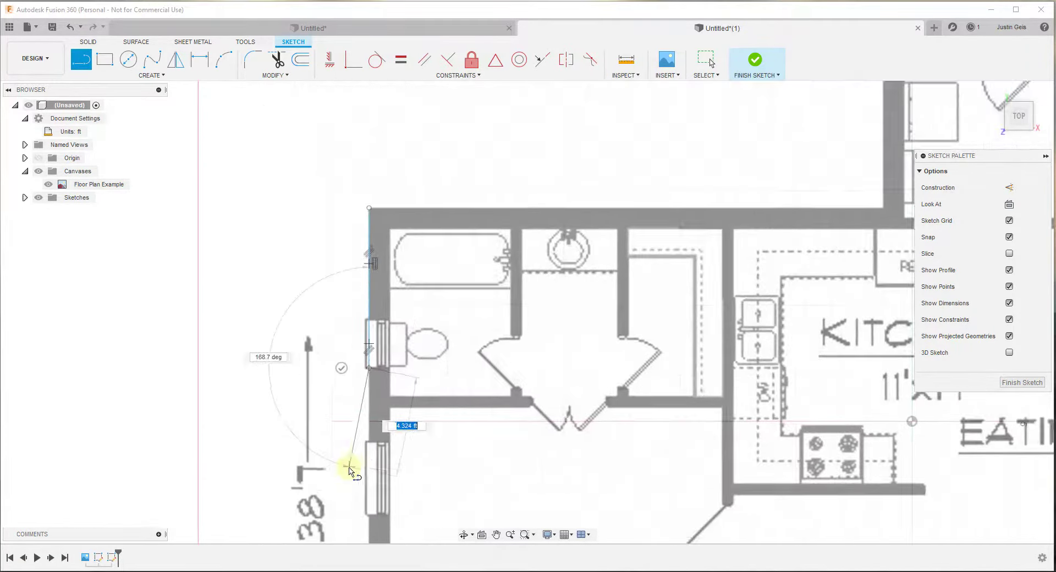
{"action": "scroll", "coordinate": [374, 445], "scroll_direction": "up", "scroll_amount": 5}
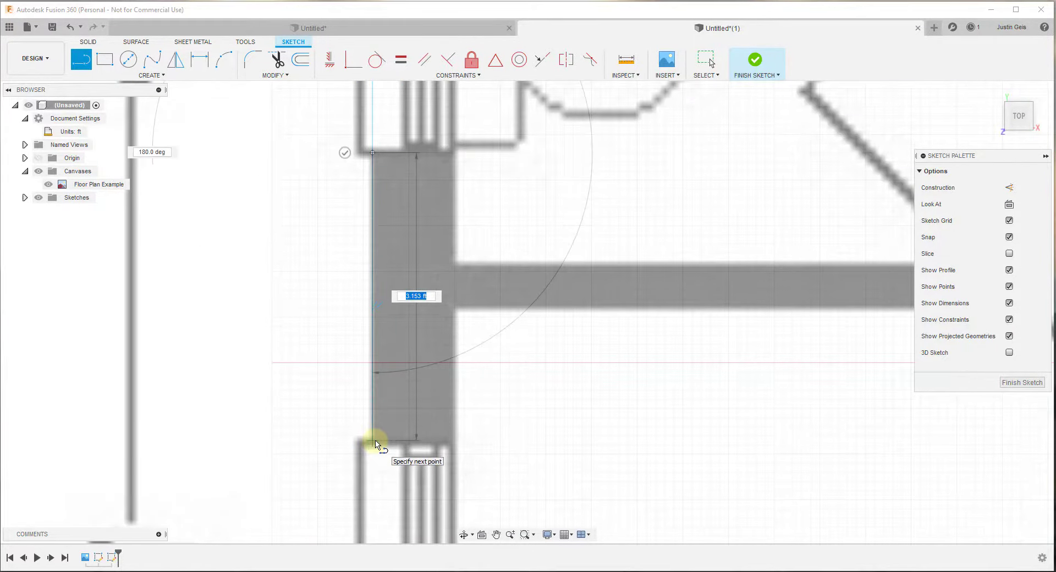
{"action": "scroll", "coordinate": [376, 443], "scroll_direction": "up", "scroll_amount": 5}
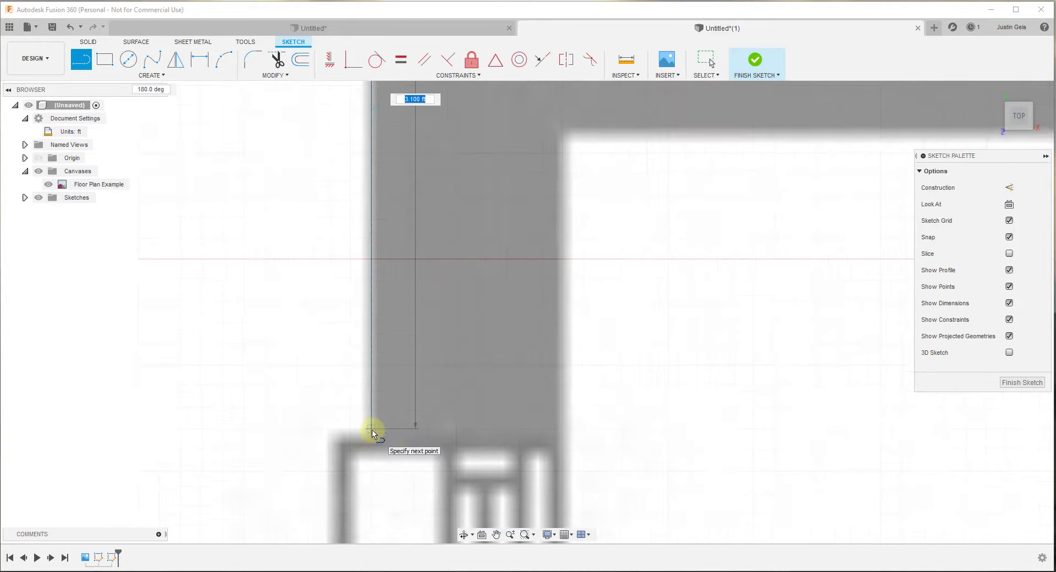
Trace the lower window's edges and start the bottom wall line toward its window.
{"action": "left_click", "coordinate": [372, 430]}
{"action": "scroll", "coordinate": [370, 429], "scroll_direction": "down", "scroll_amount": 10}
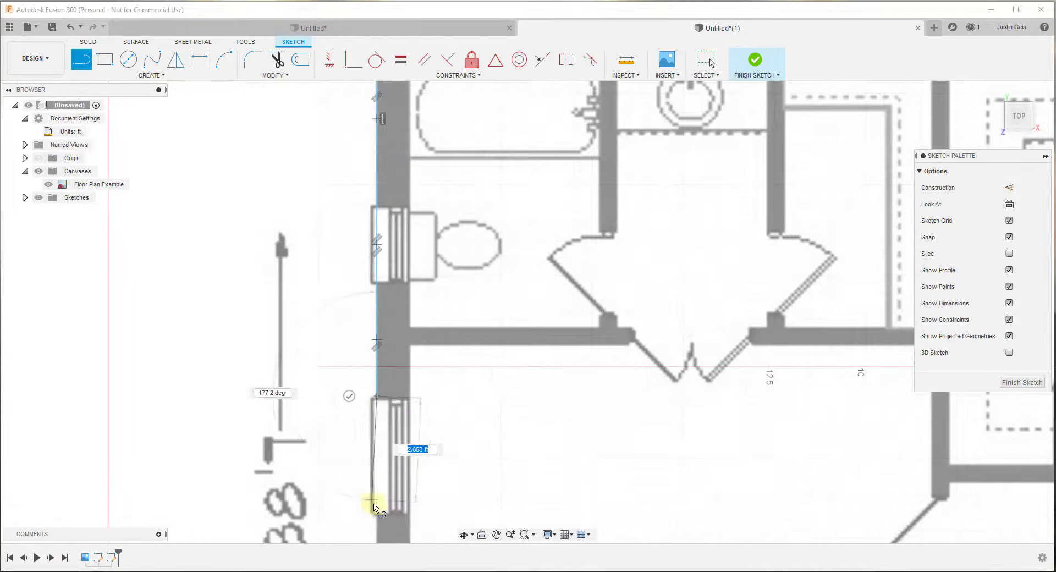
{"action": "scroll", "coordinate": [374, 508], "scroll_direction": "up", "scroll_amount": 8}
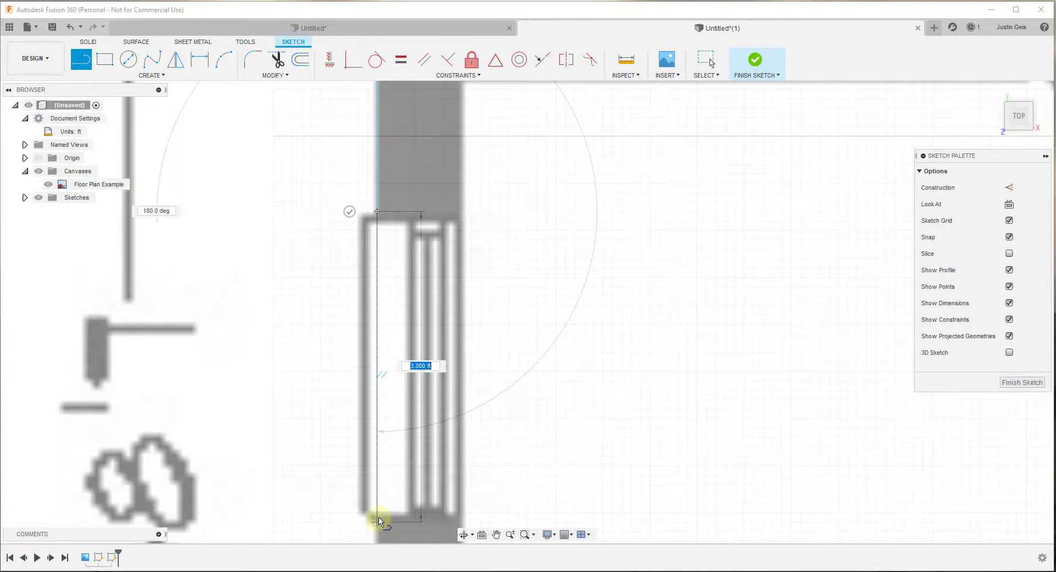
{"action": "left_click", "coordinate": [377, 521]}
{"action": "scroll", "coordinate": [378, 520], "scroll_direction": "down", "scroll_amount": 5}
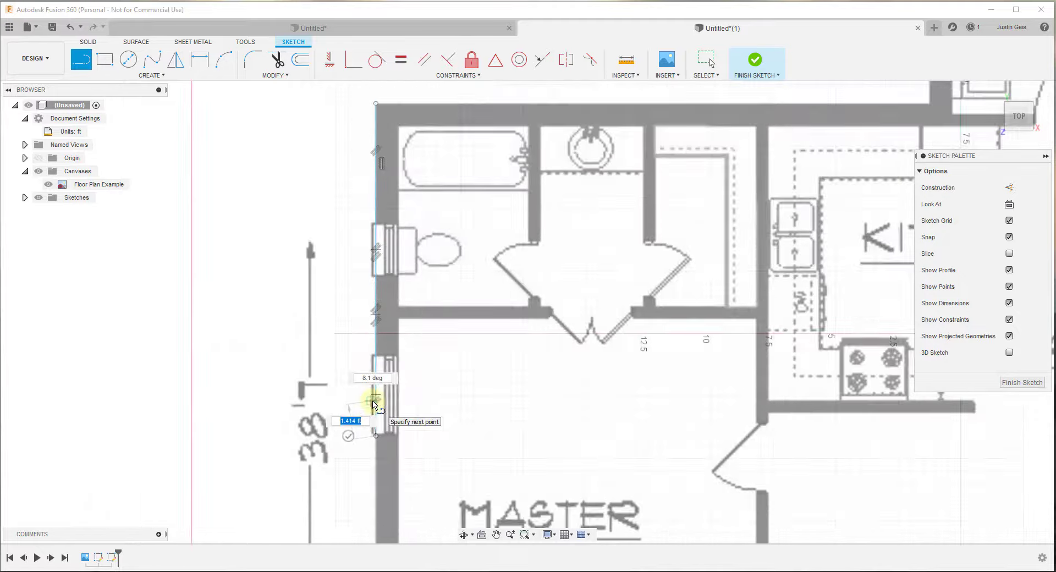
{"action": "scroll", "coordinate": [371, 405], "scroll_direction": "down", "scroll_amount": 5}
{"action": "scroll", "coordinate": [366, 502], "scroll_direction": "up", "scroll_amount": 8}
{"action": "left_click", "coordinate": [374, 503]}
{"action": "scroll", "coordinate": [468, 505], "scroll_direction": "up", "scroll_amount": 4}
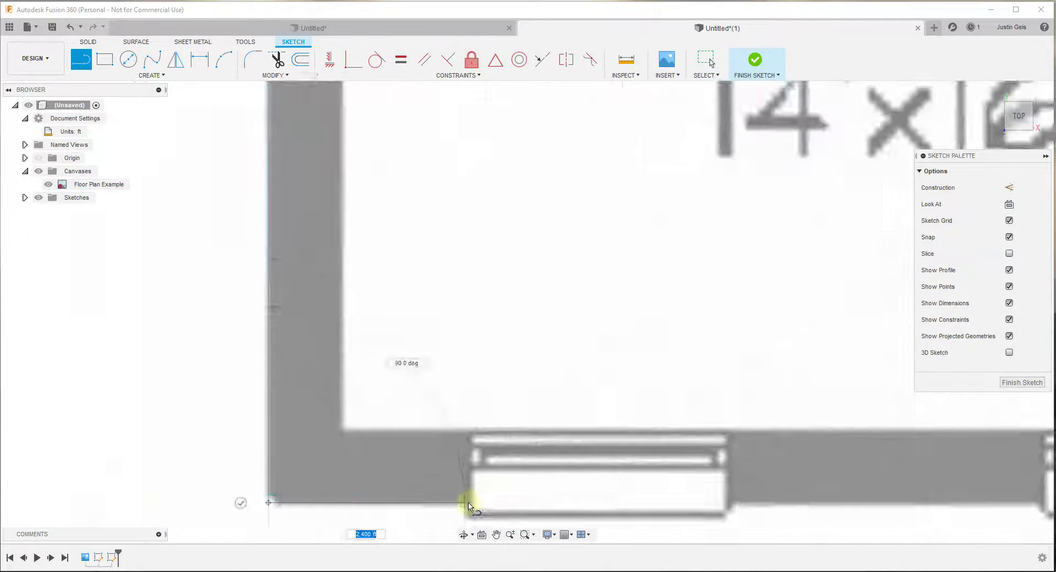
{"action": "scroll", "coordinate": [470, 505], "scroll_direction": "down", "scroll_amount": 2}
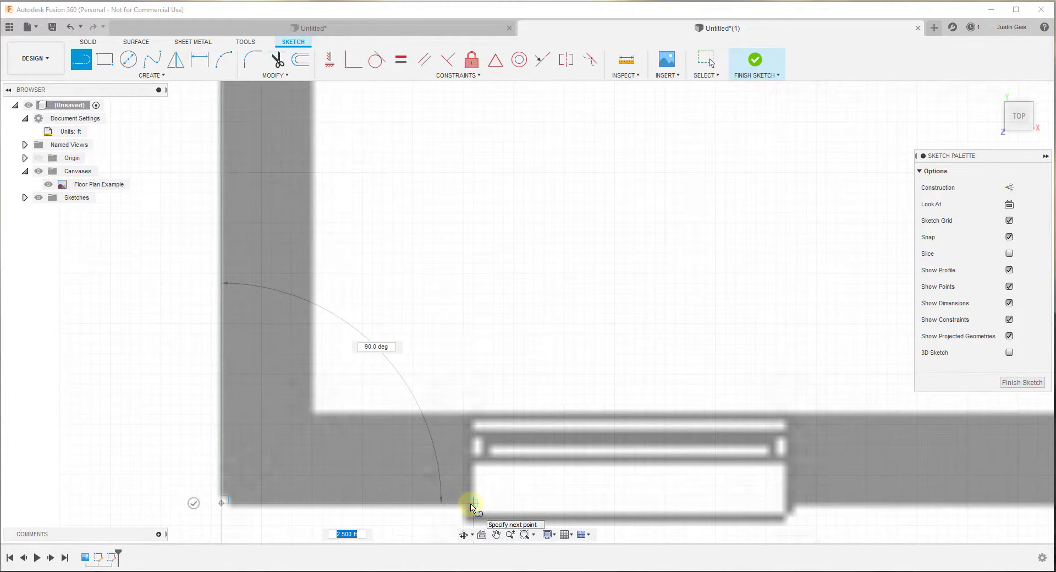
{"action": "left_click", "coordinate": [471, 503]}
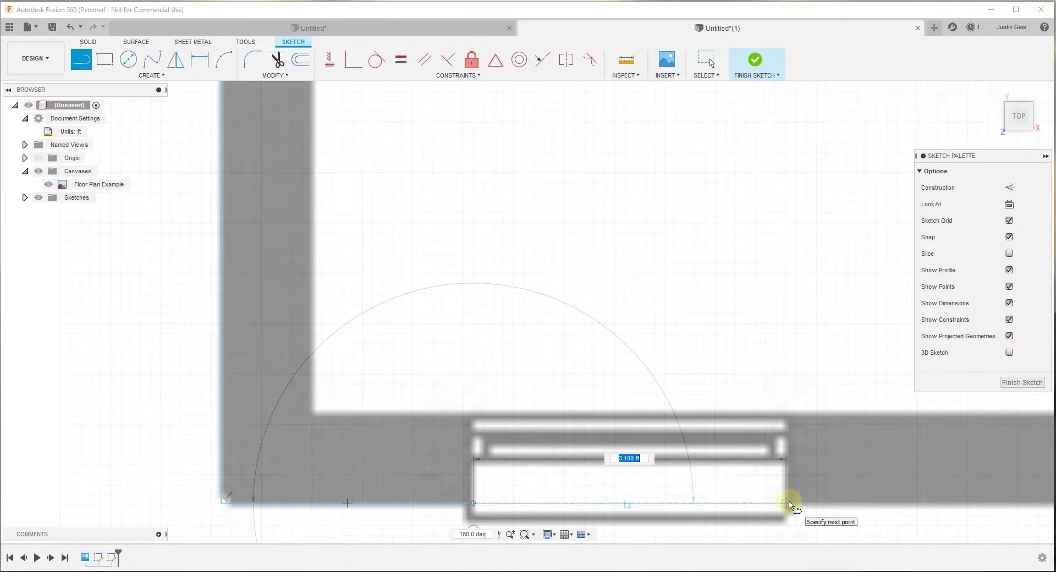
Add 3 ft window segments along the master bedroom's bottom wall.
{"action": "type", "text": "3"}
{"action": "key", "text": "Return"}
{"action": "key", "text": "Escape"}
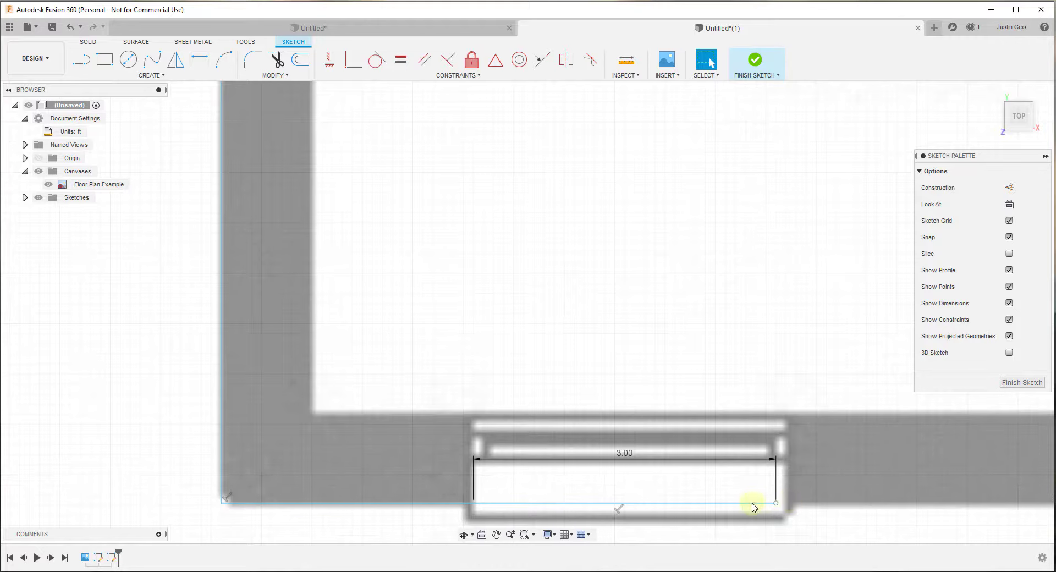
{"action": "key", "text": "l"}
{"action": "left_click", "coordinate": [775, 503]}
{"action": "scroll", "coordinate": [671, 477], "scroll_direction": "down", "scroll_amount": 4}
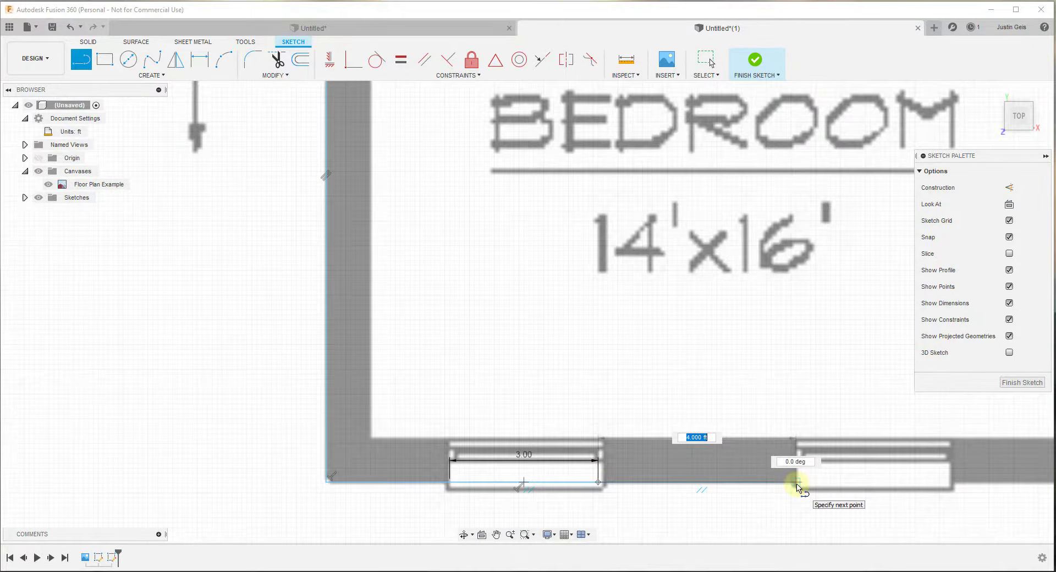
{"action": "left_click", "coordinate": [798, 483]}
{"action": "scroll", "coordinate": [700, 467], "scroll_direction": "down", "scroll_amount": 2}
{"action": "scroll", "coordinate": [899, 479], "scroll_direction": "up", "scroll_amount": 2}
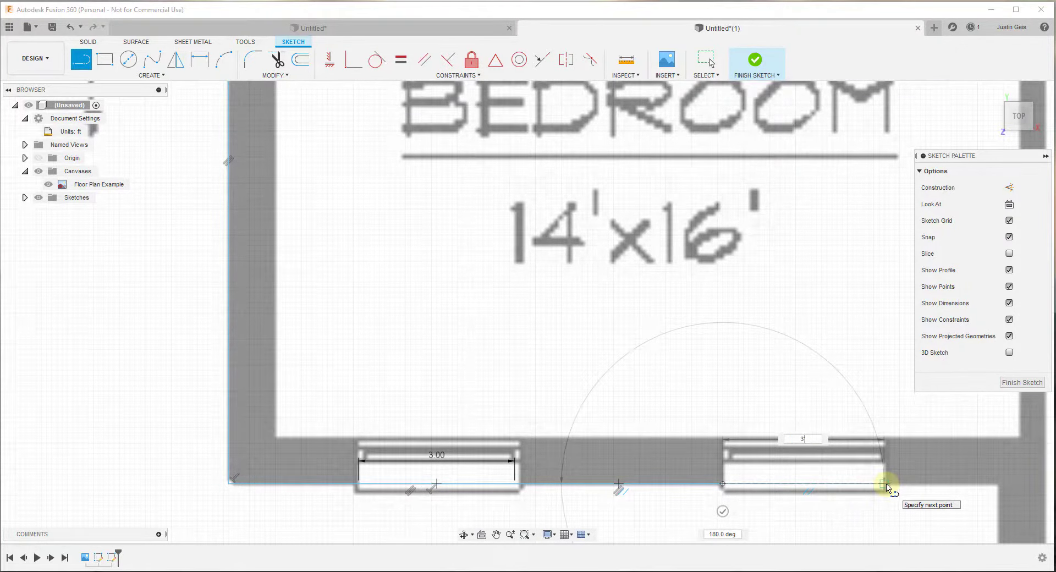
{"action": "key", "text": "Return"}
{"action": "key", "text": "Escape"}
{"action": "scroll", "coordinate": [680, 460], "scroll_direction": "down", "scroll_amount": 5}
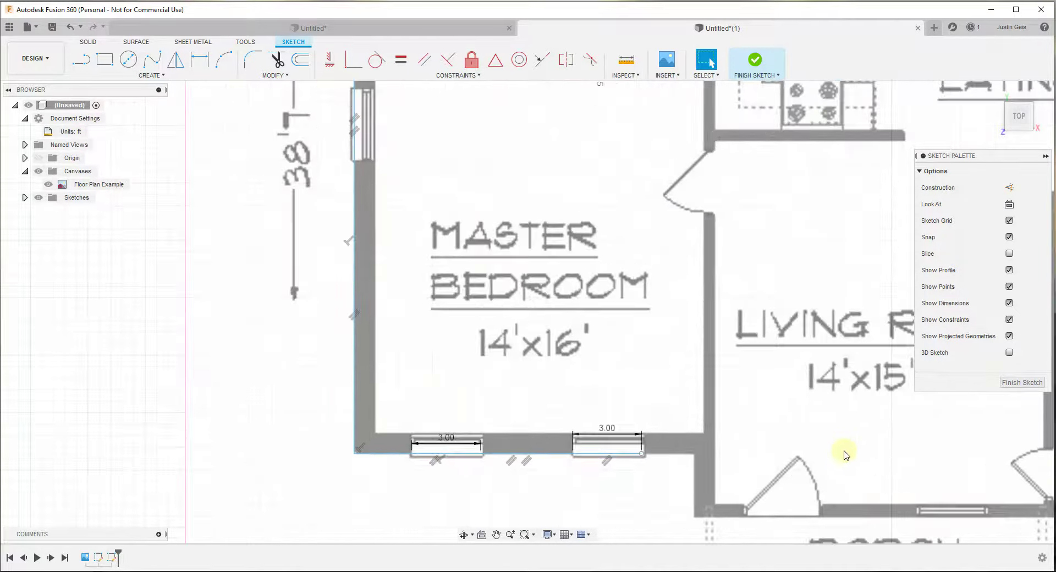
{"action": "scroll", "coordinate": [846, 454], "scroll_direction": "up", "scroll_amount": 3}
Draw a 3 ft line across the porch door opening.
{"action": "key", "text": "l"}
{"action": "left_click", "coordinate": [642, 454]}
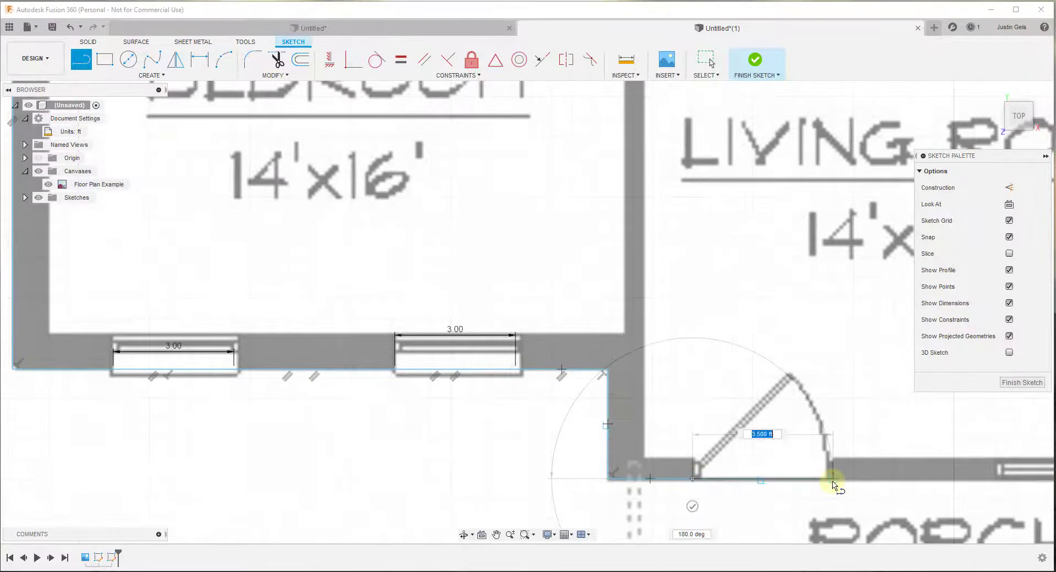
{"action": "scroll", "coordinate": [830, 483], "scroll_direction": "up", "scroll_amount": 2}
{"action": "type", "text": "3"}
{"action": "key", "text": "Return"}
{"action": "key", "text": "Escape"}
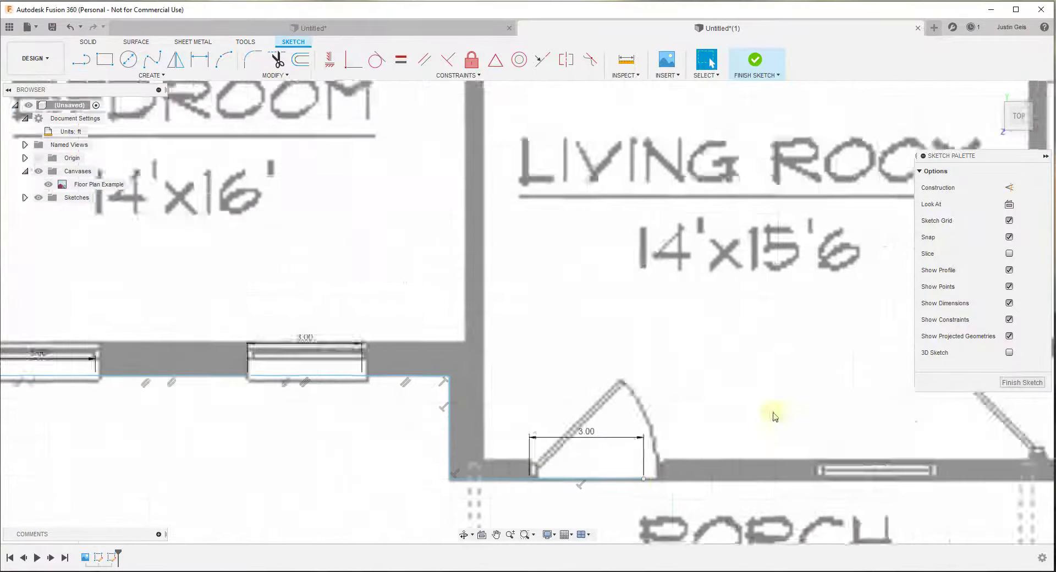
{"action": "key", "text": "l"}
{"action": "scroll", "coordinate": [719, 452], "scroll_direction": "down", "scroll_amount": 2}
{"action": "scroll", "coordinate": [738, 448], "scroll_direction": "up", "scroll_amount": 3}
Draw a line from the porch wall corner, then undo the stray diagonal line.
{"action": "left_click", "coordinate": [746, 416]}
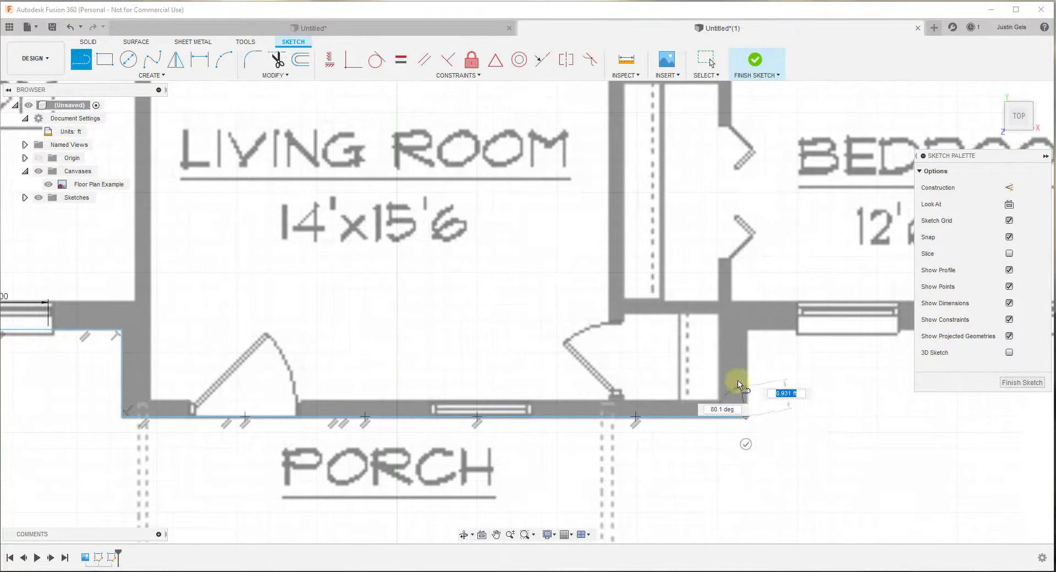
{"action": "scroll", "coordinate": [765, 401], "scroll_direction": "down", "scroll_amount": 4}
{"action": "left_click", "coordinate": [807, 345]}
{"action": "key", "text": "Escape"}
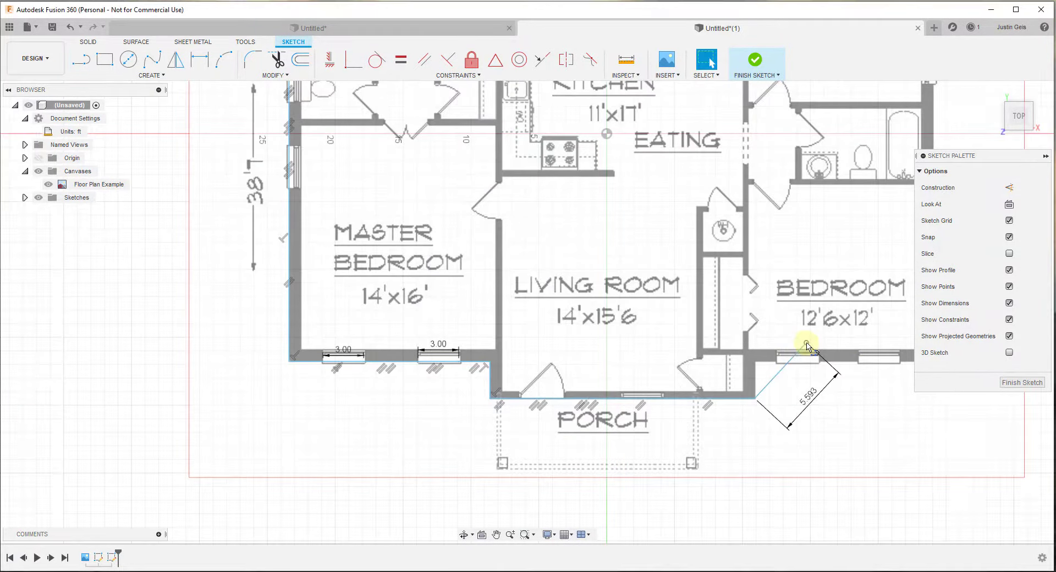
{"action": "key", "text": "ctrl+z"}
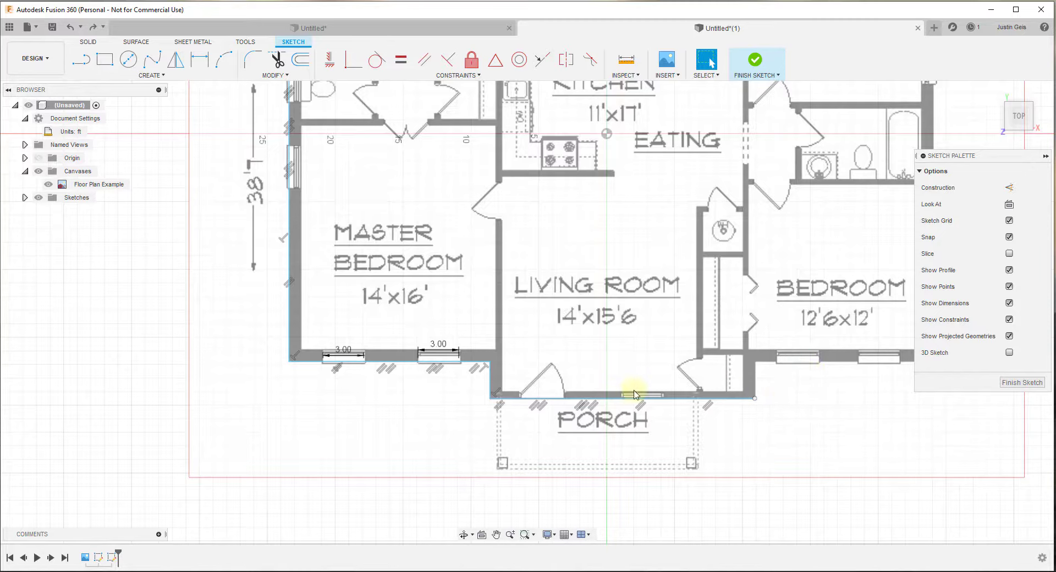
{"action": "scroll", "coordinate": [628, 385], "scroll_direction": "down", "scroll_amount": 2}
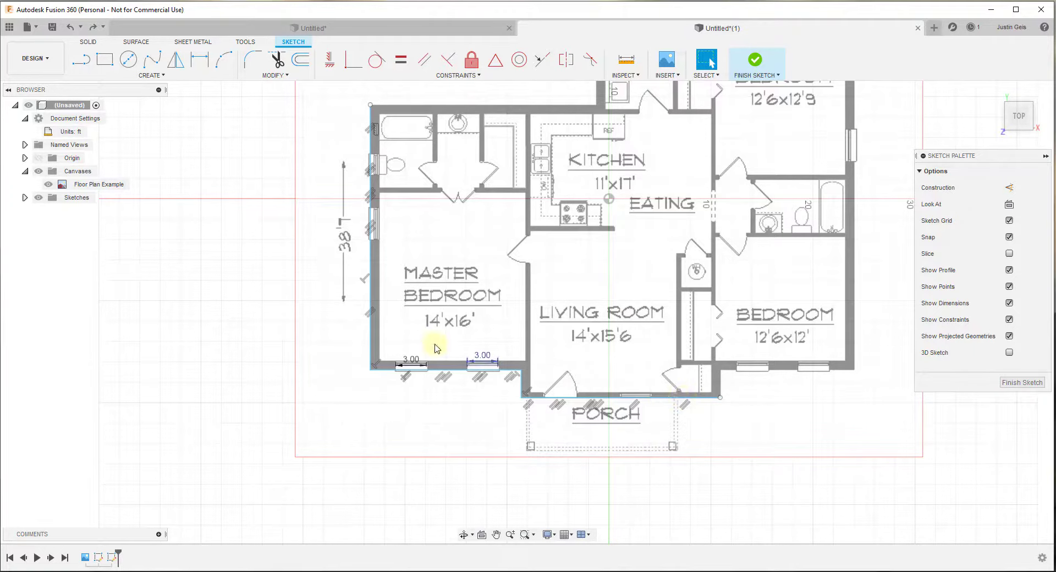
Offset the traced master bedroom wall lines inward by 0.9 ft.
{"action": "mouse_move", "coordinate": [328, 203]}
{"action": "left_mouse_down"}
{"action": "mouse_move", "coordinate": [479, 405]}
{"action": "mouse_move", "coordinate": [530, 421]}
{"action": "left_mouse_up"}
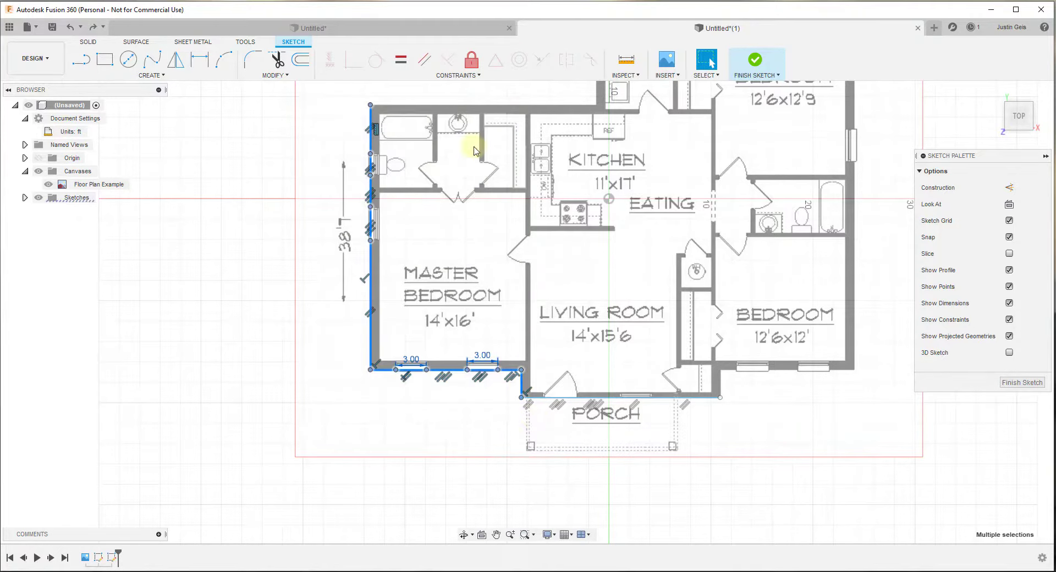
{"action": "left_click", "coordinate": [300, 64]}
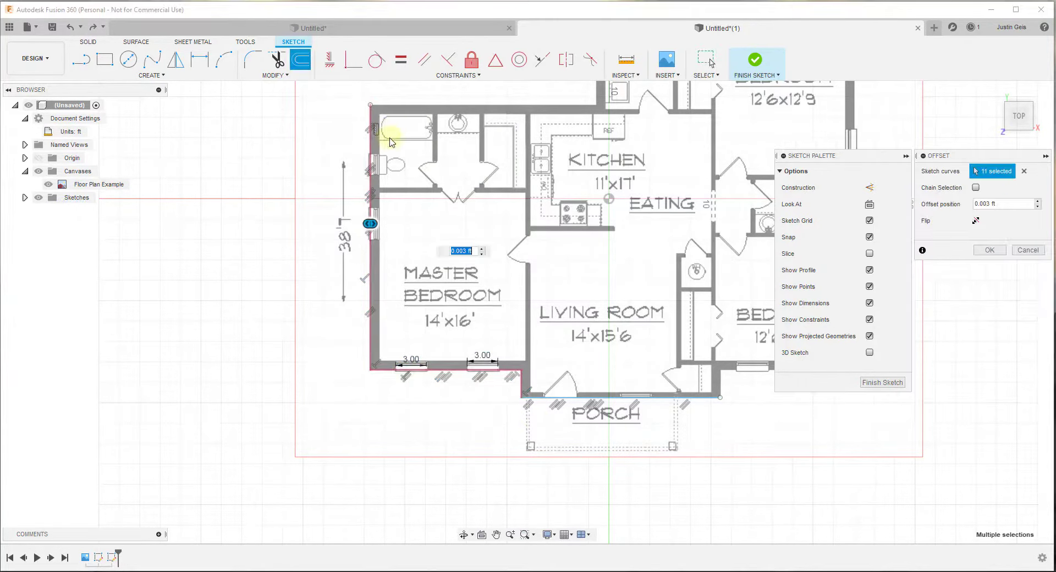
{"action": "left_click_drag", "start_coordinate": [369, 224], "coordinate": [379, 224]}
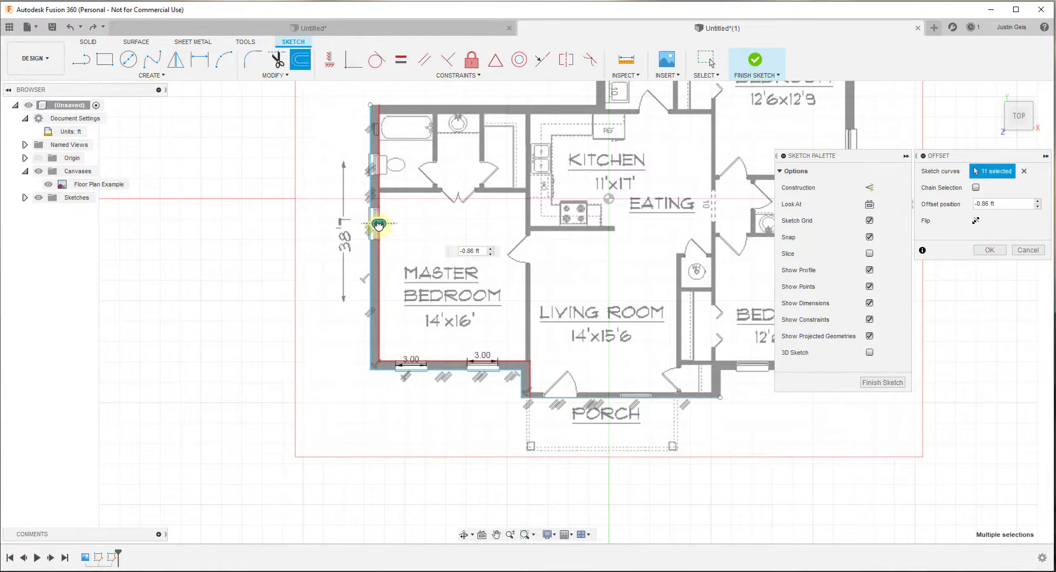
{"action": "scroll", "coordinate": [379, 225], "scroll_direction": "up", "scroll_amount": 5}
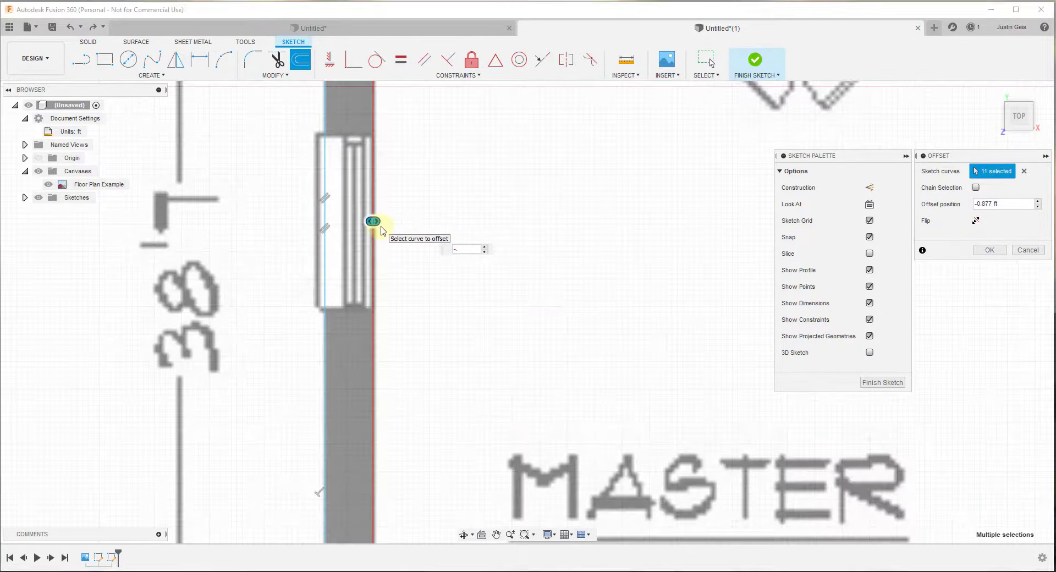
{"action": "type", "text": "-.9"}
{"action": "key", "text": "Return"}
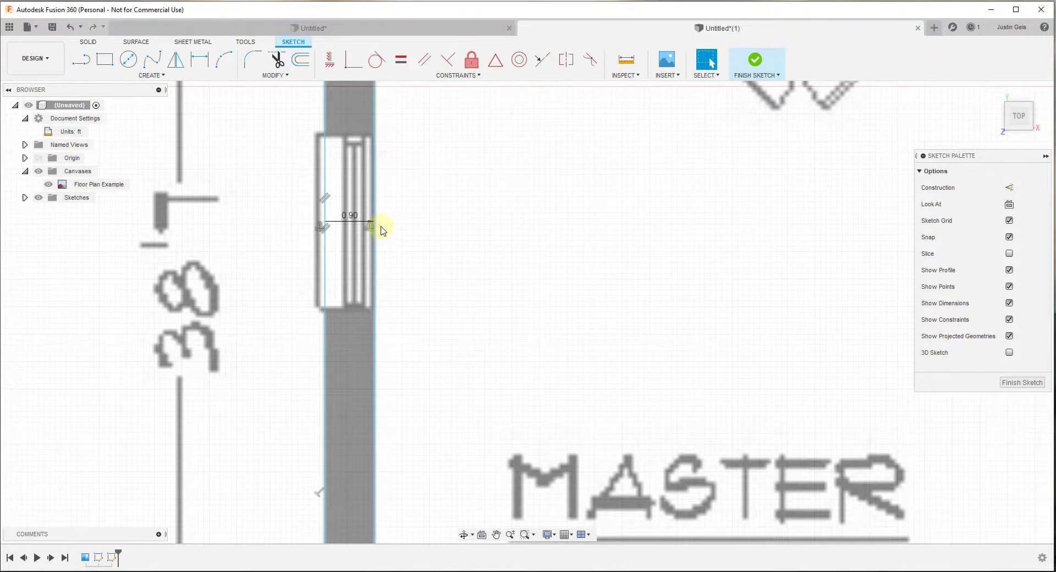
{"action": "scroll", "coordinate": [384, 229], "scroll_direction": "down", "scroll_amount": 8}
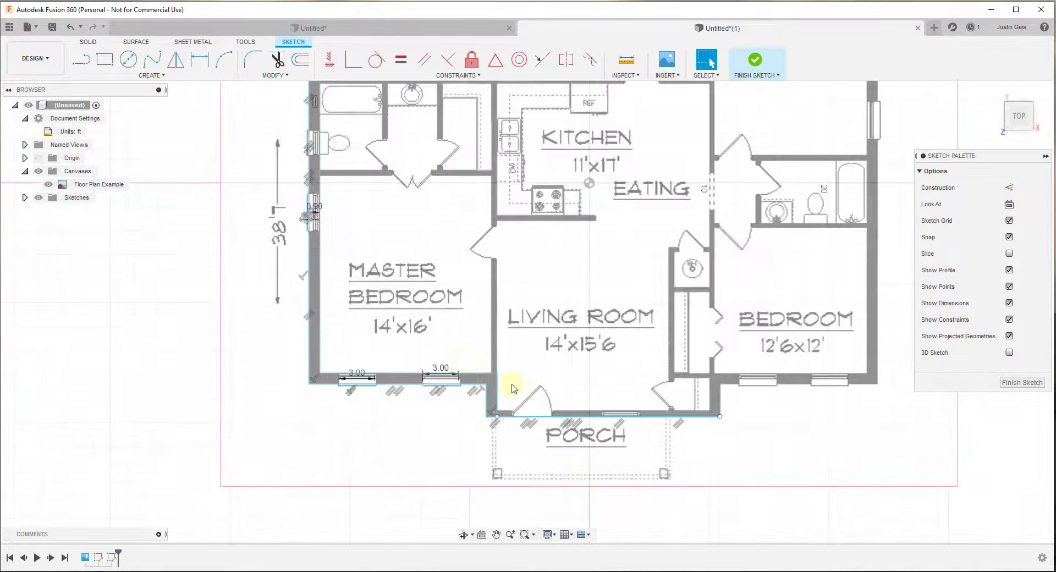
{"action": "scroll", "coordinate": [480, 395], "scroll_direction": "up", "scroll_amount": 4}
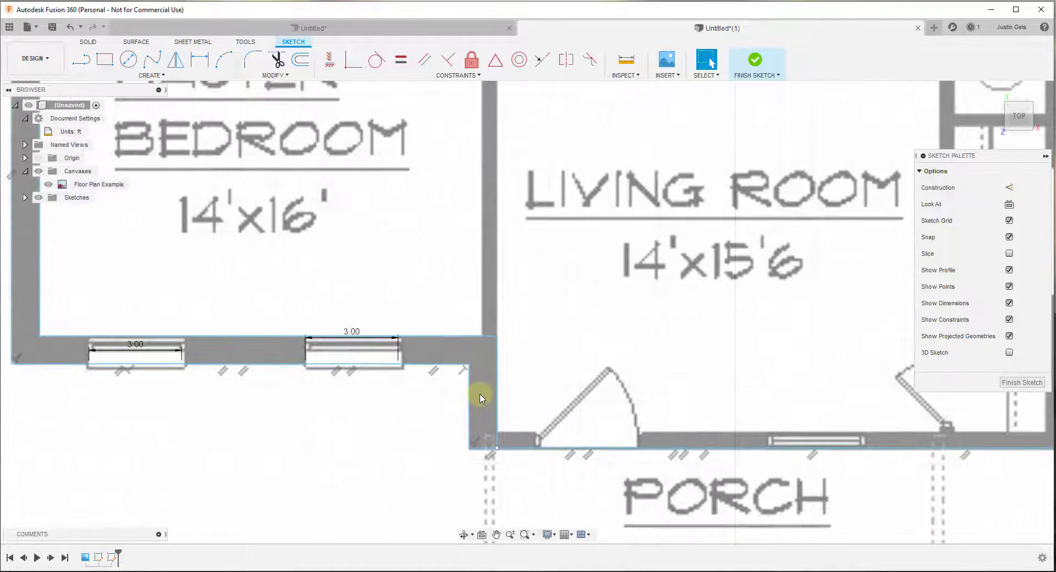
{"action": "scroll", "coordinate": [477, 397], "scroll_direction": "down", "scroll_amount": 3}
{"action": "scroll", "coordinate": [477, 397], "scroll_direction": "down", "scroll_amount": 4}
{"action": "scroll", "coordinate": [325, 113], "scroll_direction": "up", "scroll_amount": 10}
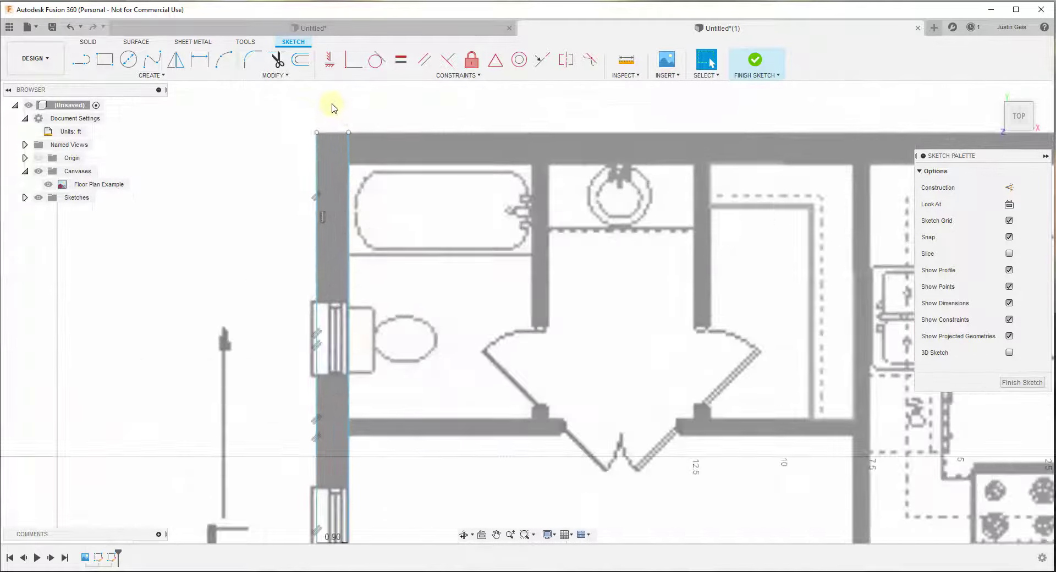
Draw cross lines across the wall thickness at the top corner and the left-wall window edge.
{"action": "key", "text": "l"}
{"action": "left_click", "coordinate": [356, 147]}
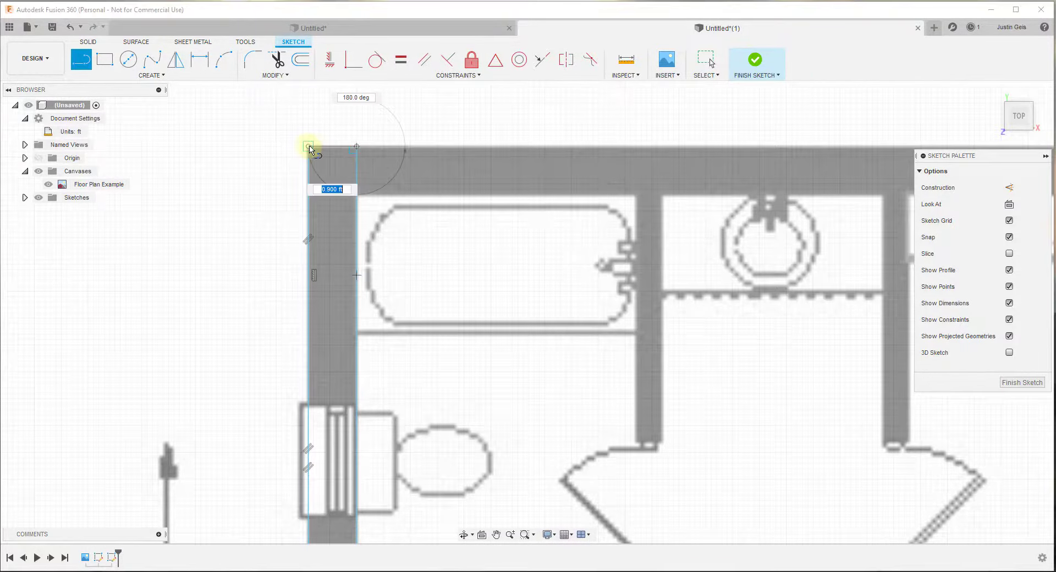
{"action": "scroll", "coordinate": [326, 156], "scroll_direction": "down", "scroll_amount": 3}
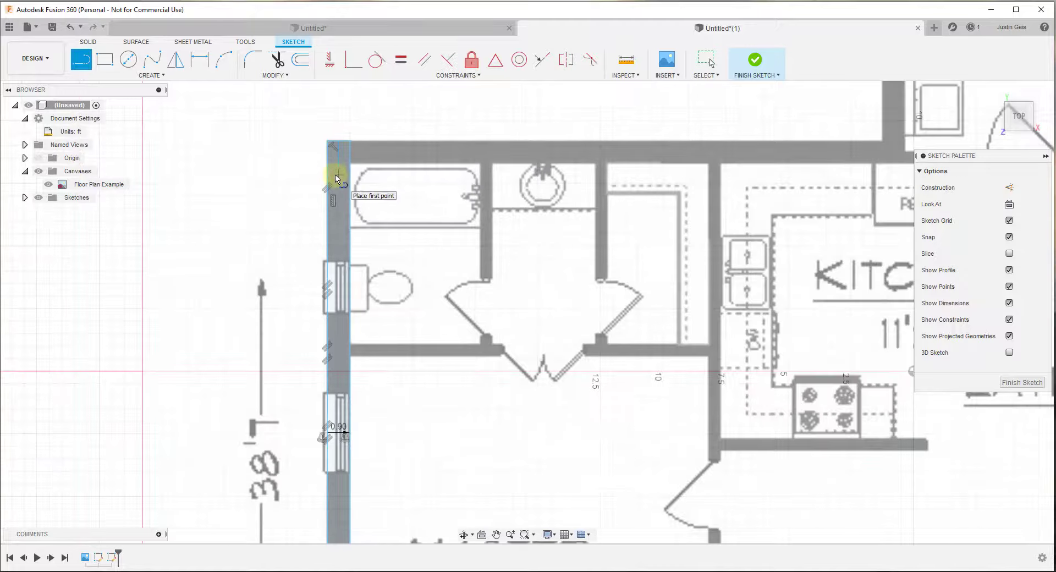
{"action": "scroll", "coordinate": [337, 267], "scroll_direction": "up", "scroll_amount": 3}
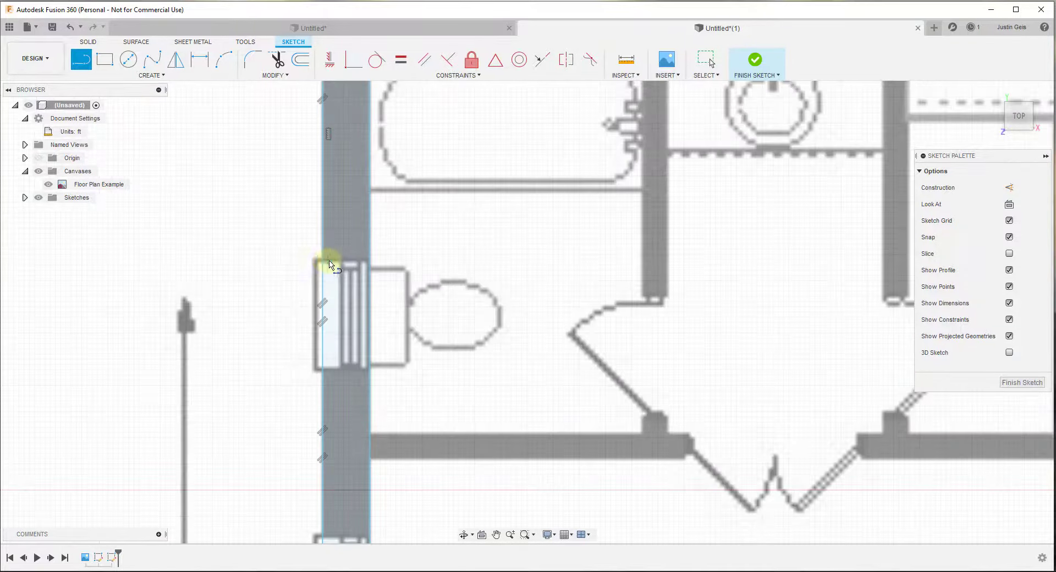
{"action": "left_click", "coordinate": [323, 260]}
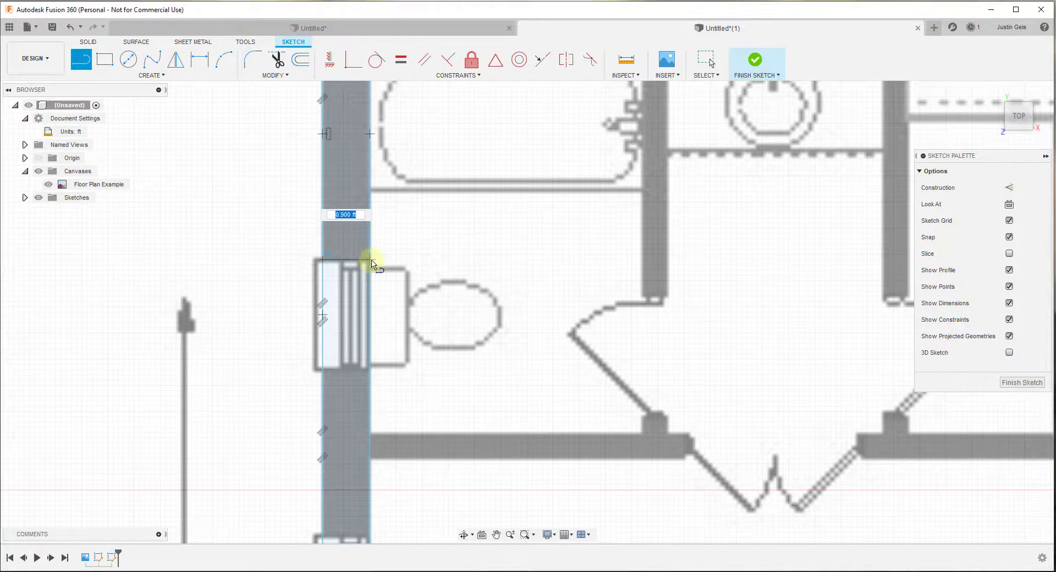
{"action": "left_click", "coordinate": [370, 370]}
{"action": "scroll", "coordinate": [341, 236], "scroll_direction": "down", "scroll_amount": 3}
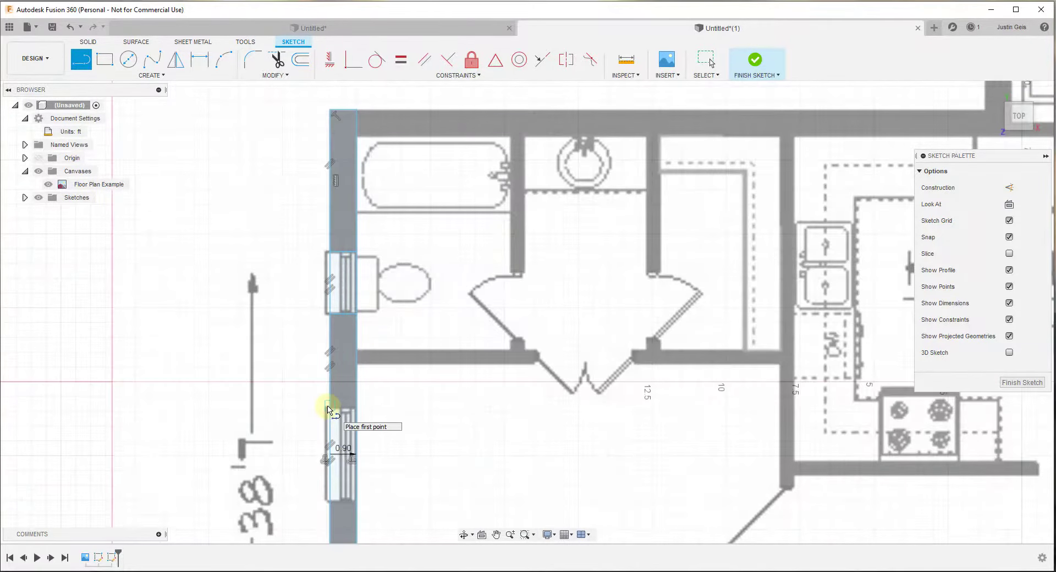
{"action": "scroll", "coordinate": [336, 310], "scroll_direction": "down", "scroll_amount": 1}
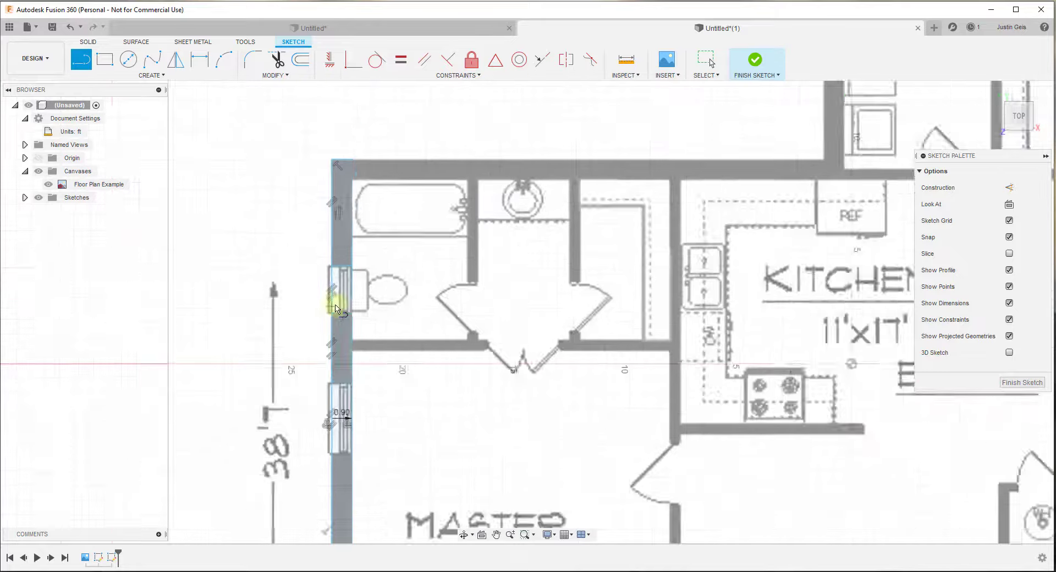
{"action": "scroll", "coordinate": [337, 418], "scroll_direction": "up", "scroll_amount": 2}
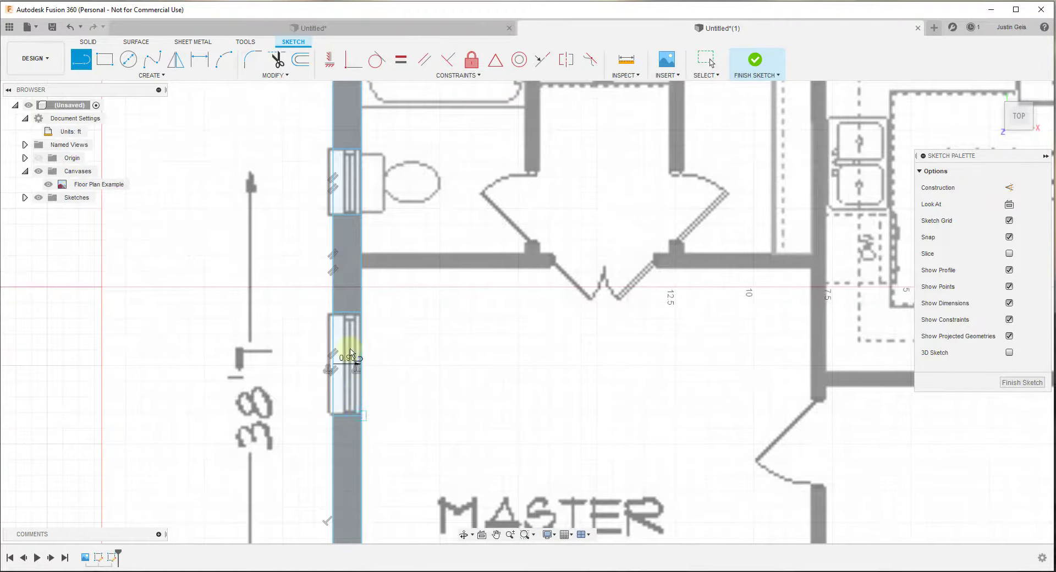
{"action": "scroll", "coordinate": [350, 352], "scroll_direction": "down", "scroll_amount": 3}
{"action": "scroll", "coordinate": [397, 440], "scroll_direction": "up", "scroll_amount": 3}
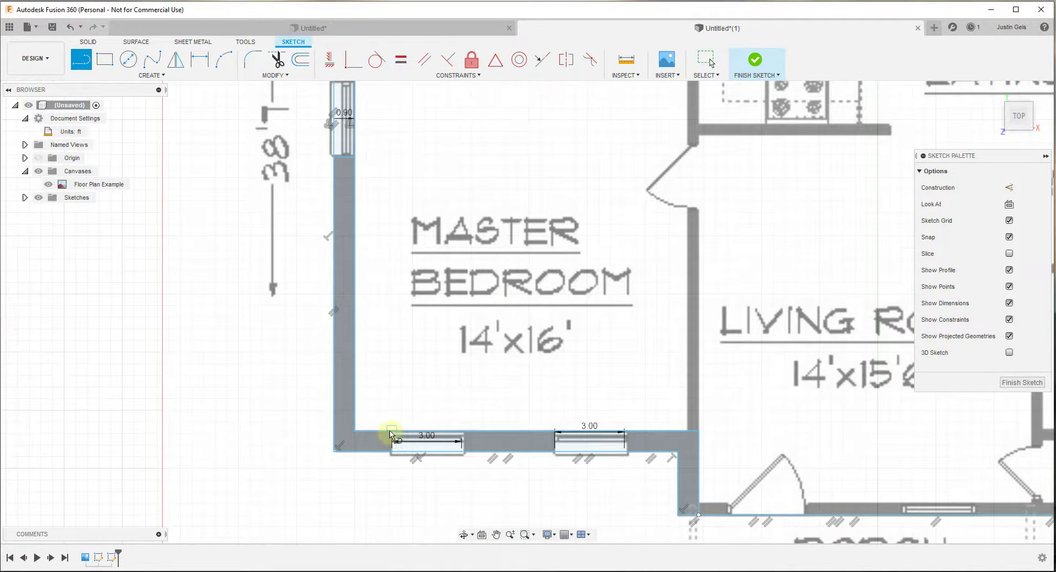
Add cut lines at the ends of the bottom wall's left and right windows.
{"action": "left_click", "coordinate": [456, 435]}
{"action": "left_click", "coordinate": [540, 453]}
{"action": "left_click", "coordinate": [627, 433]}
{"action": "scroll", "coordinate": [547, 337], "scroll_direction": "down", "scroll_amount": 2}
{"action": "scroll", "coordinate": [632, 422], "scroll_direction": "up", "scroll_amount": 2}
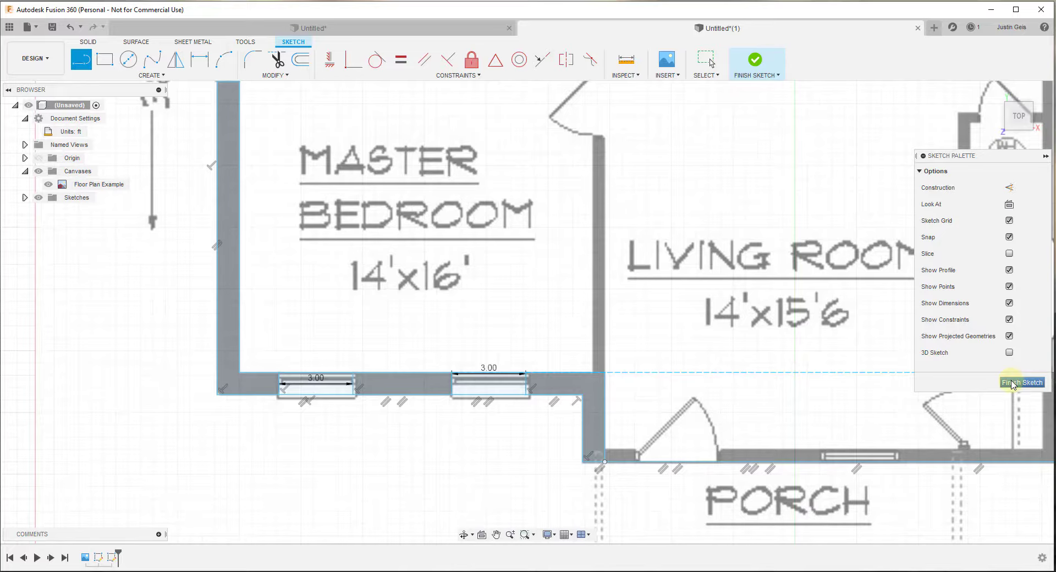
Finish the wall sketch and return to the 3D view.
{"action": "left_click", "coordinate": [1013, 384]}
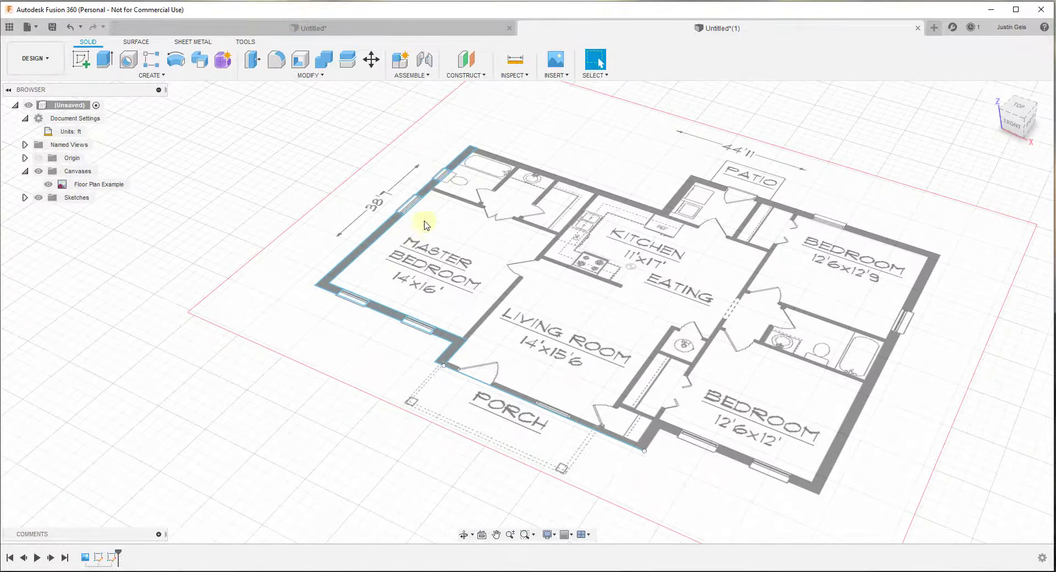
{"action": "scroll", "coordinate": [436, 186], "scroll_direction": "up", "scroll_amount": 5}
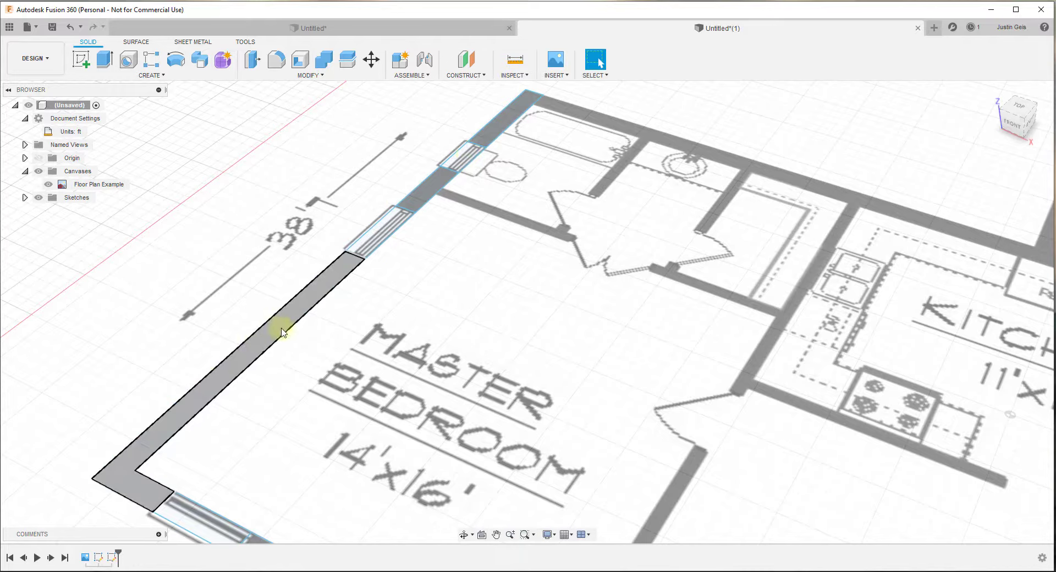
{"action": "scroll", "coordinate": [281, 325], "scroll_direction": "down", "scroll_amount": 3}
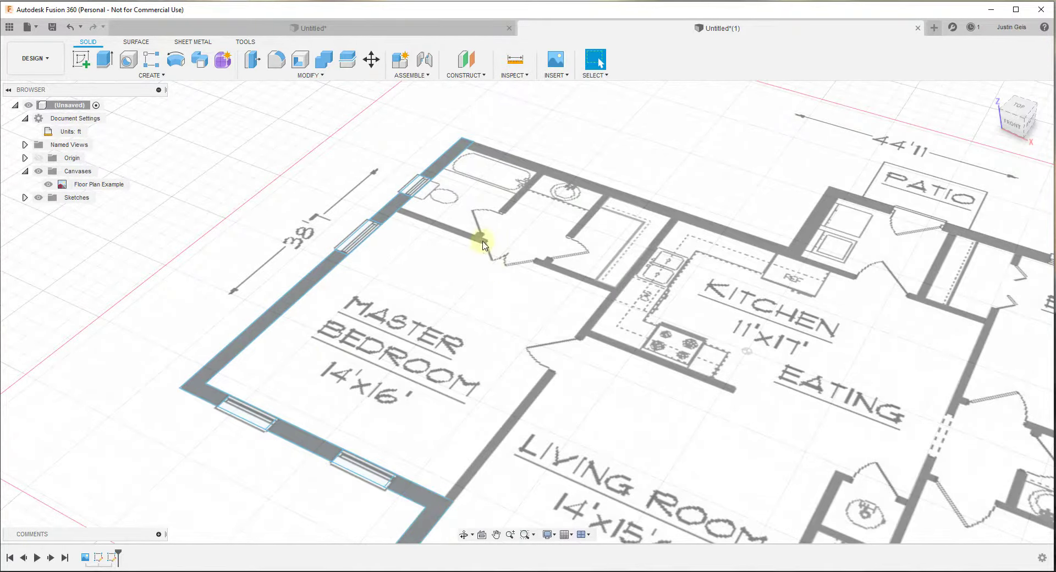
{"action": "scroll", "coordinate": [478, 236], "scroll_direction": "down", "scroll_amount": 3}
{"action": "scroll", "coordinate": [668, 217], "scroll_direction": "down", "scroll_amount": 2}
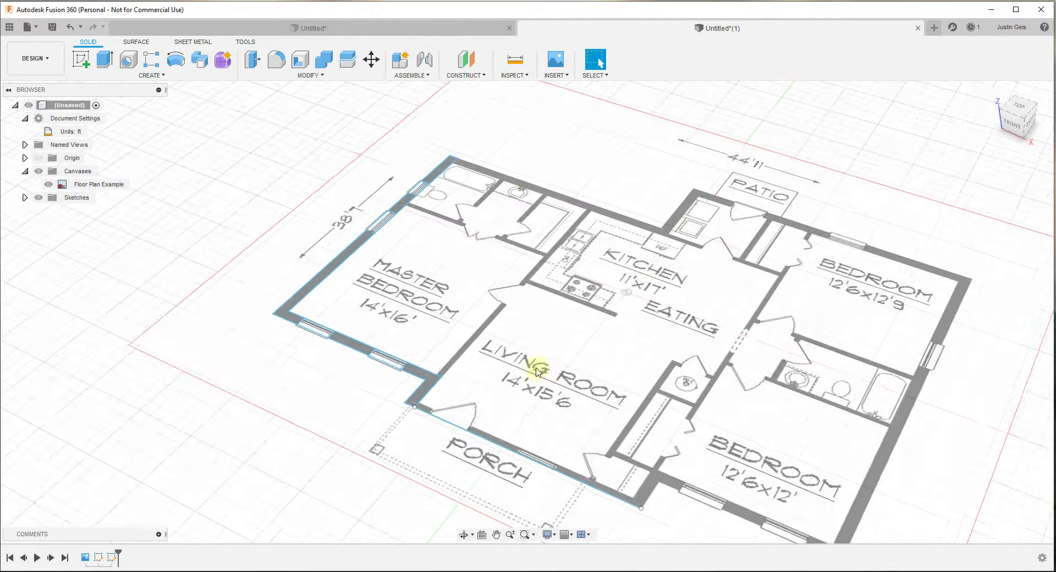
{"action": "scroll", "coordinate": [384, 239], "scroll_direction": "up", "scroll_amount": 3}
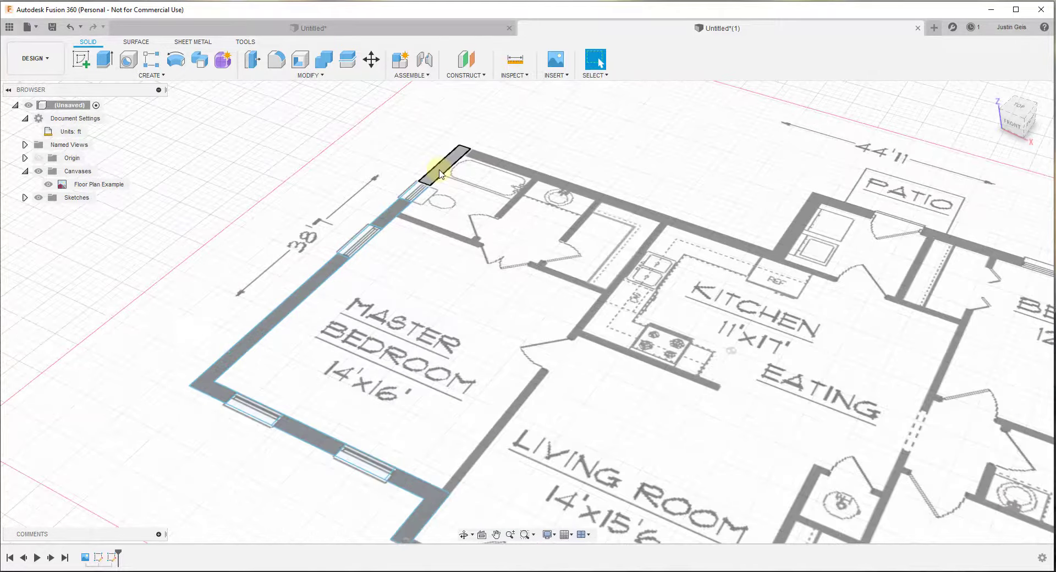
Select the five master bedroom wall profiles, skipping the window openings.
{"action": "left_click", "coordinate": [439, 169]}
{"action": "left_click", "coordinate": [389, 222], "text": "ctrl"}
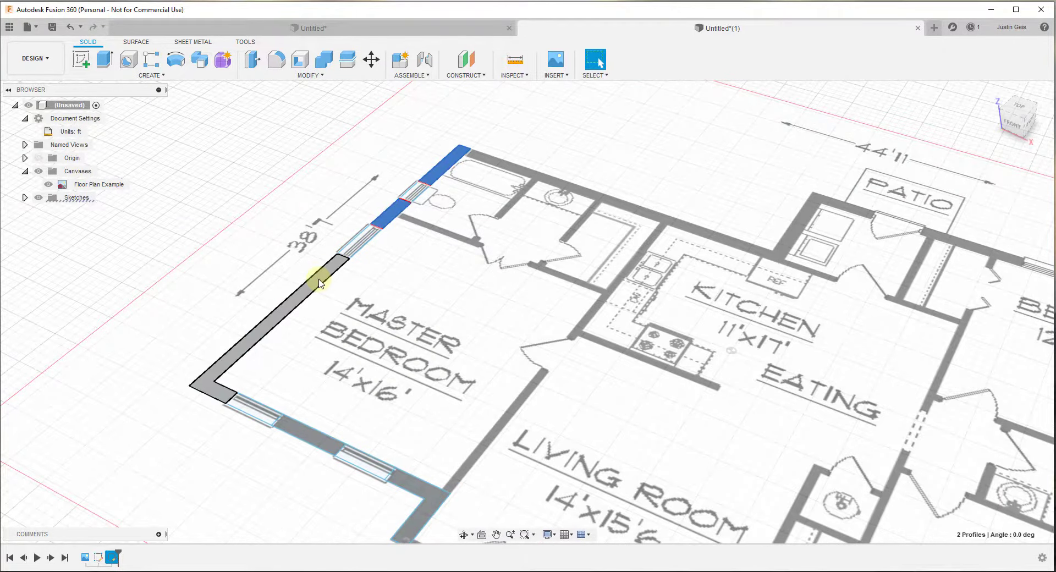
{"action": "left_click", "coordinate": [313, 289], "text": "ctrl"}
{"action": "left_click", "coordinate": [301, 439], "text": "ctrl"}
{"action": "left_click", "coordinate": [409, 531], "text": "ctrl"}
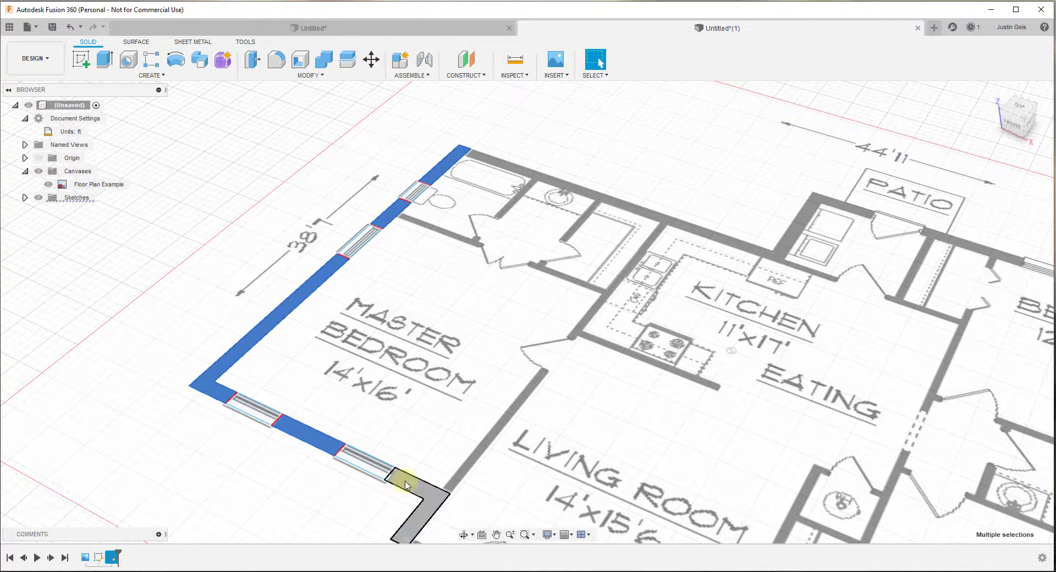
{"action": "scroll", "coordinate": [473, 363], "scroll_direction": "down", "scroll_amount": 3}
{"action": "scroll", "coordinate": [492, 381], "scroll_direction": "up", "scroll_amount": 3}
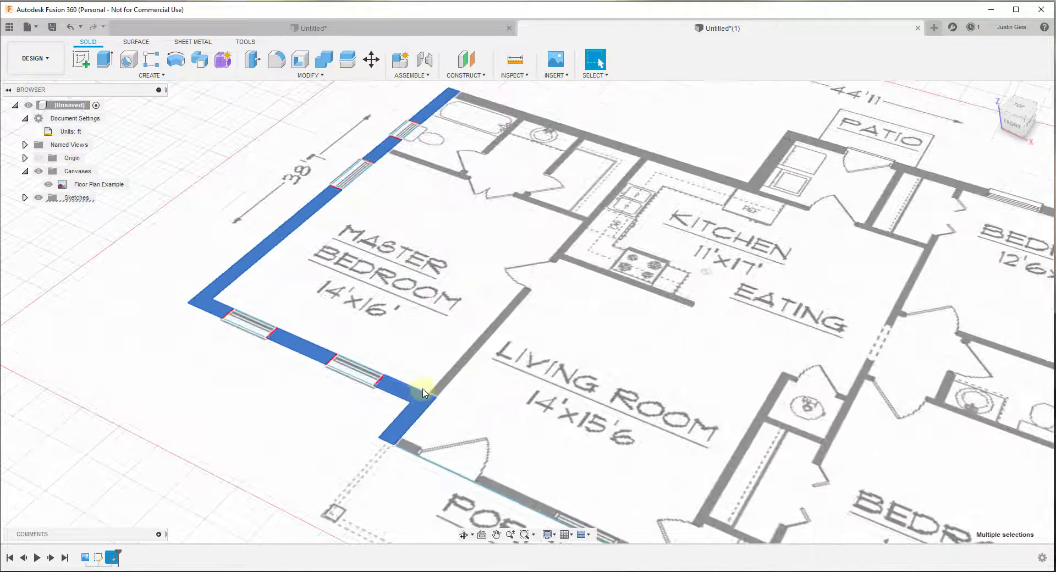
Extrude the five master bedroom wall profiles upward to 11 ft as solid walls.
{"action": "left_click", "coordinate": [103, 60]}
{"action": "scroll", "coordinate": [275, 273], "scroll_direction": "down", "scroll_amount": 3}
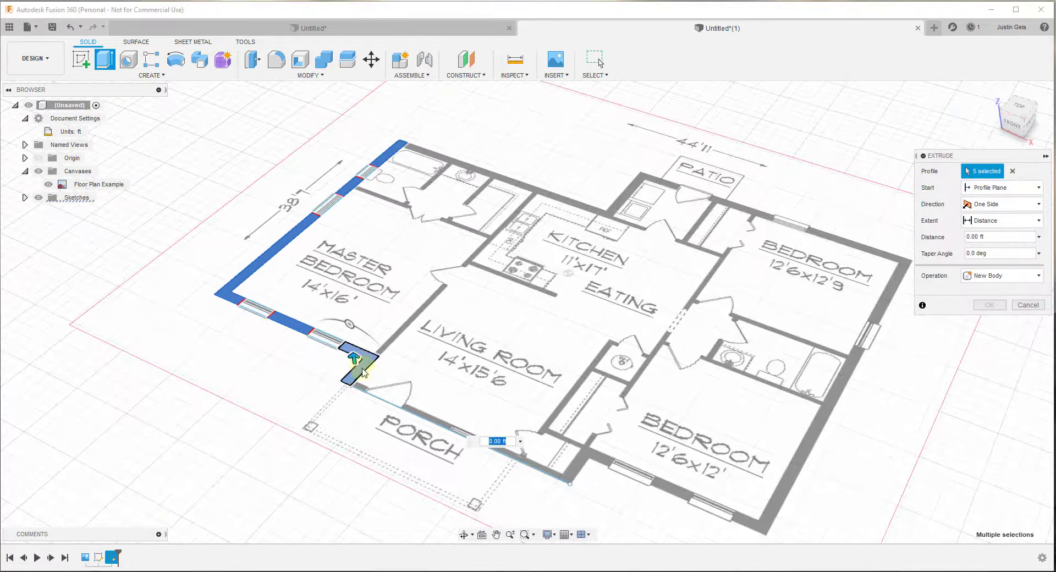
{"action": "left_click_drag", "start_coordinate": [363, 372], "coordinate": [378, 245]}
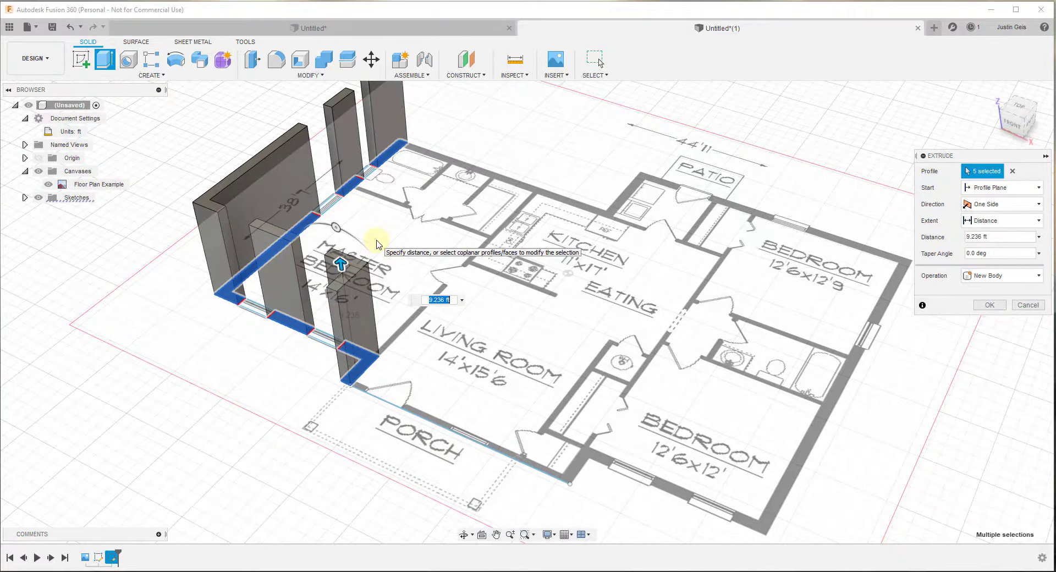
{"action": "type", "text": "11"}
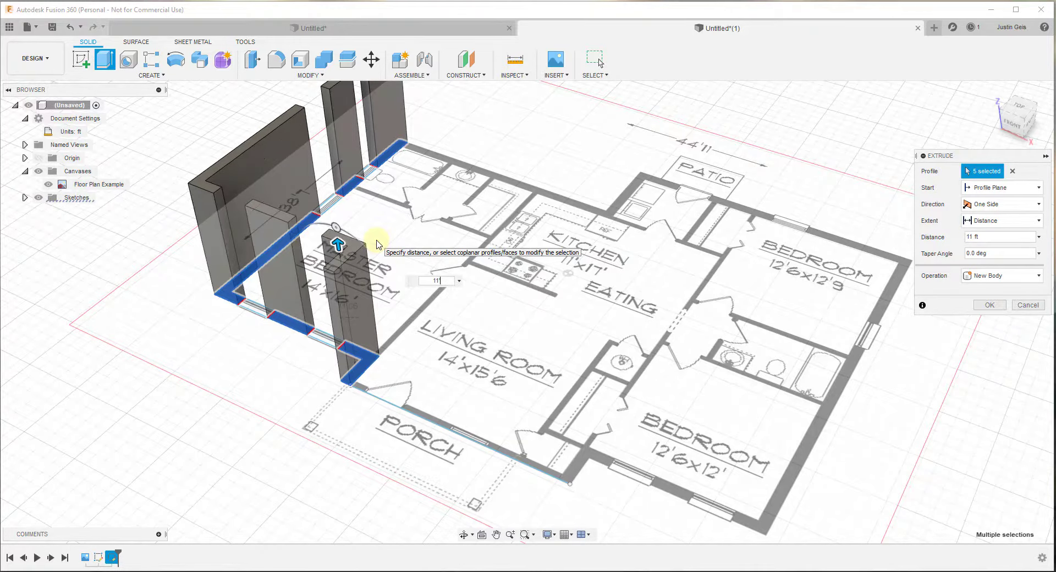
{"action": "key", "text": "Return"}
{"action": "scroll", "coordinate": [377, 244], "scroll_direction": "up", "scroll_amount": 3}
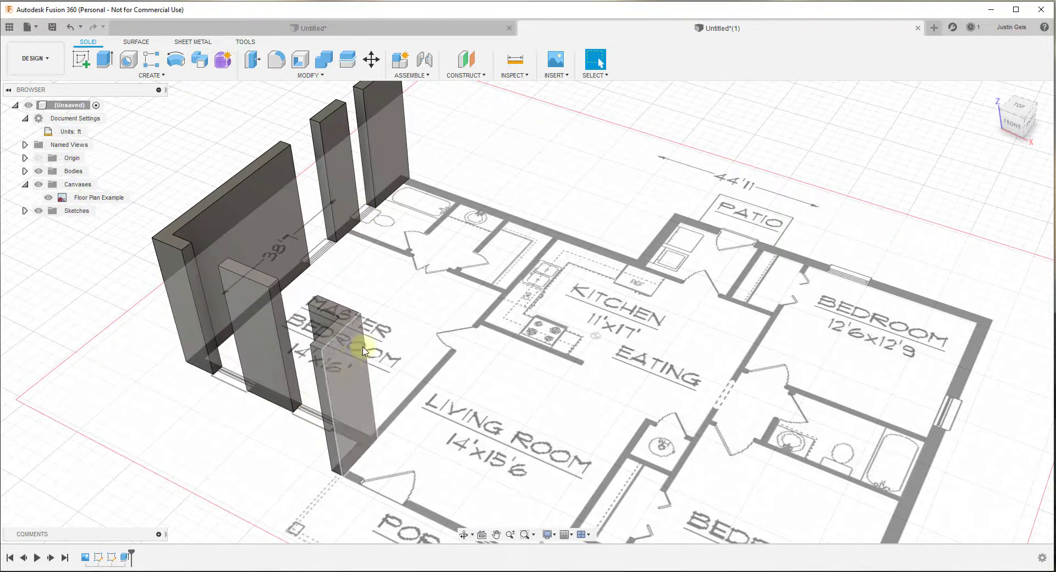
{"action": "scroll", "coordinate": [355, 330], "scroll_direction": "down", "scroll_amount": 5}
{"action": "mouse_move", "coordinate": [349, 302]}
{"action": "middle_mouse_down", "text": "shift"}
{"action": "mouse_move", "coordinate": [430, 267]}
{"action": "mouse_move", "coordinate": [397, 292]}
{"action": "mouse_move", "coordinate": [344, 297]}
{"action": "mouse_move", "coordinate": [354, 295]}
{"action": "middle_mouse_up", "text": "shift"}
{"action": "scroll", "coordinate": [360, 267], "scroll_direction": "up", "scroll_amount": 3}
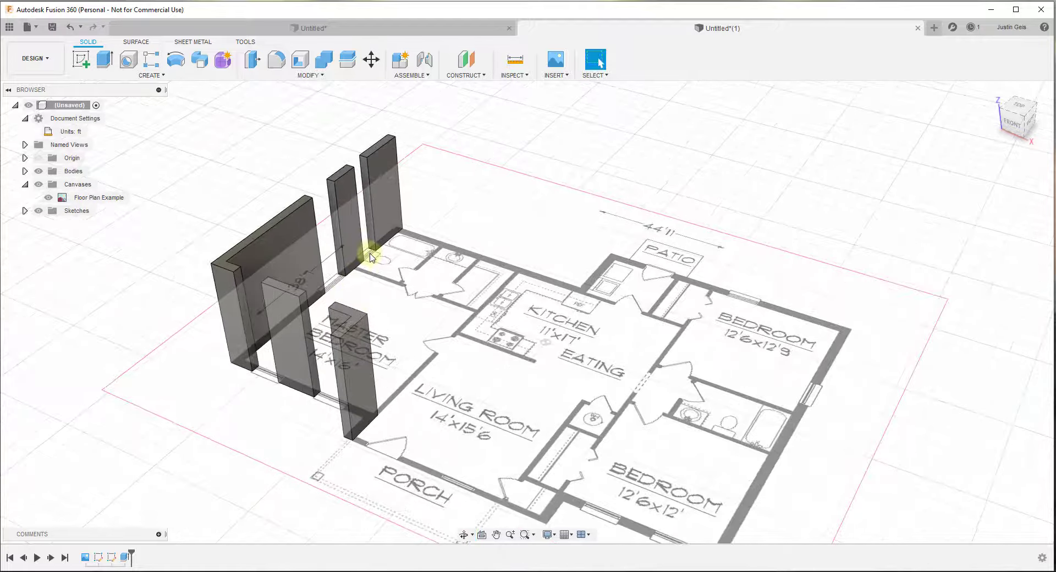
{"action": "scroll", "coordinate": [370, 257], "scroll_direction": "up", "scroll_amount": 5}
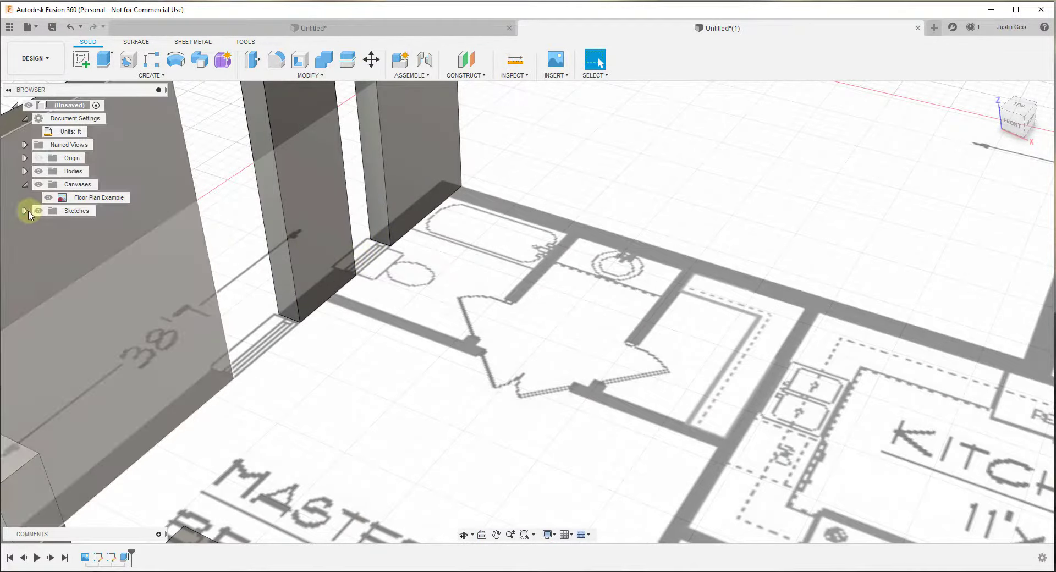
Make Sketch2 visible and select the four window-gap profiles, including the one by the lower door.
{"action": "left_click", "coordinate": [24, 211]}
{"action": "left_click", "coordinate": [49, 238]}
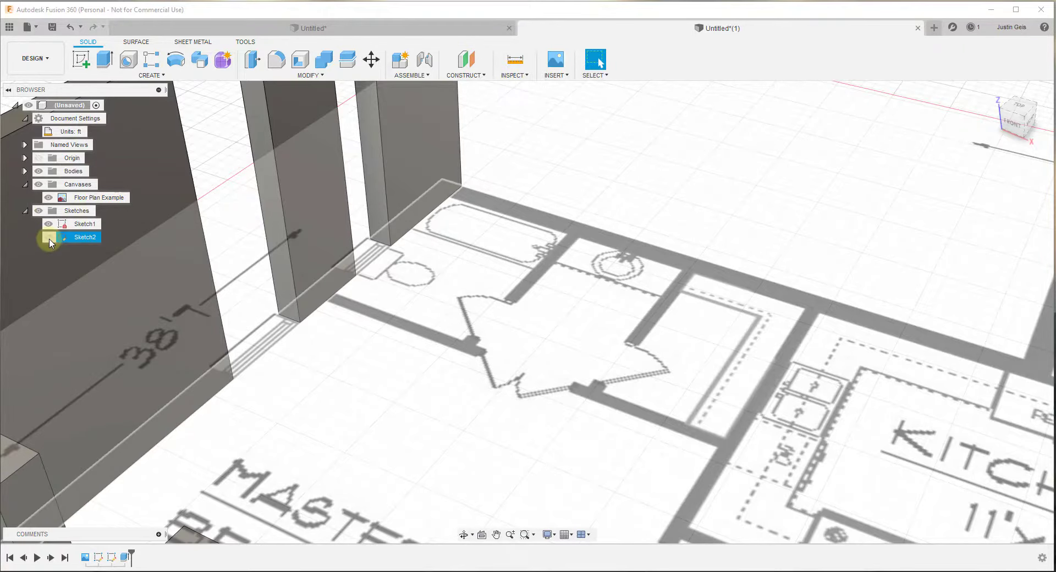
{"action": "left_click", "coordinate": [370, 255]}
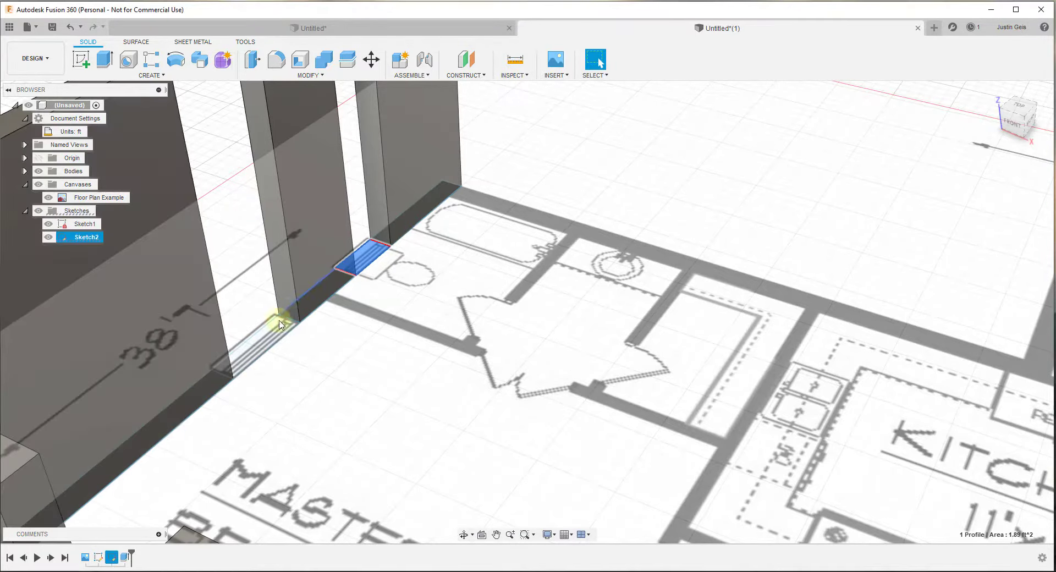
{"action": "left_click", "coordinate": [280, 325], "text": "ctrl"}
{"action": "scroll", "coordinate": [272, 336], "scroll_direction": "down", "scroll_amount": 5}
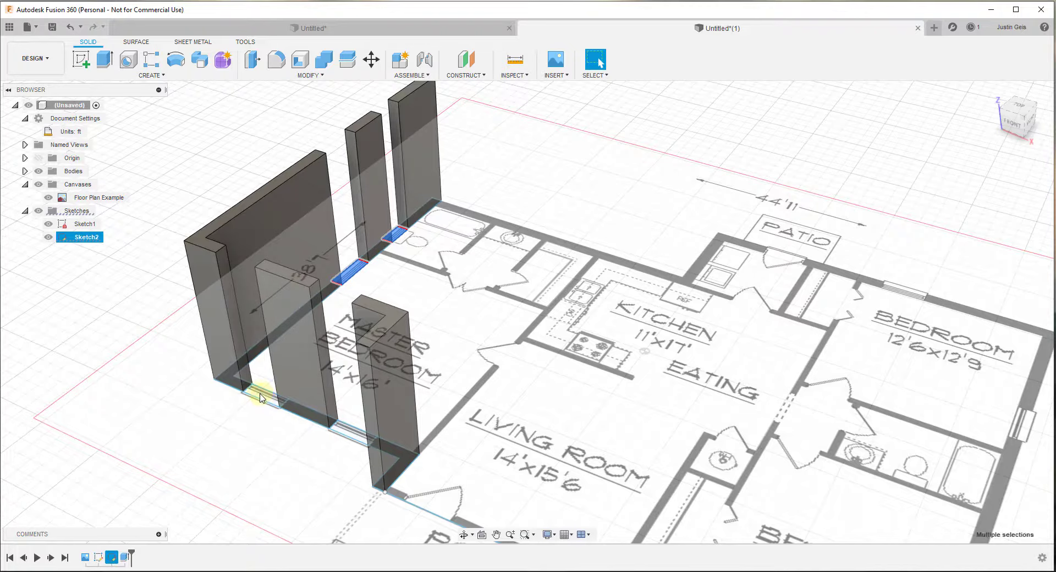
{"action": "scroll", "coordinate": [263, 402], "scroll_direction": "up", "scroll_amount": 5}
{"action": "left_click", "coordinate": [275, 401], "text": "ctrl"}
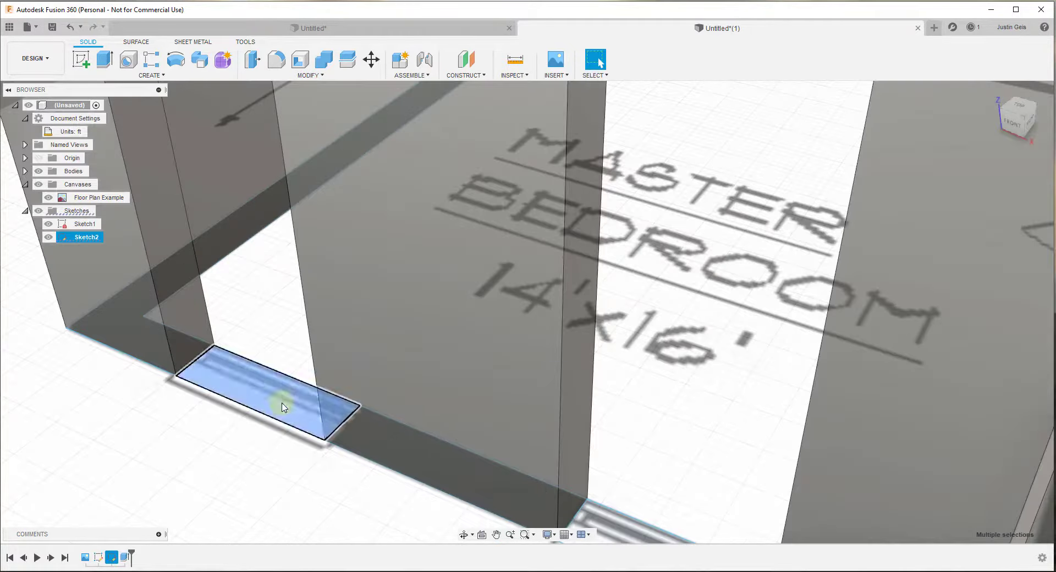
{"action": "scroll", "coordinate": [275, 310], "scroll_direction": "down", "scroll_amount": 1}
{"action": "scroll", "coordinate": [275, 310], "scroll_direction": "down", "scroll_amount": 5}
{"action": "left_click", "coordinate": [463, 430], "text": "ctrl"}
{"action": "scroll", "coordinate": [462, 385], "scroll_direction": "down", "scroll_amount": 5}
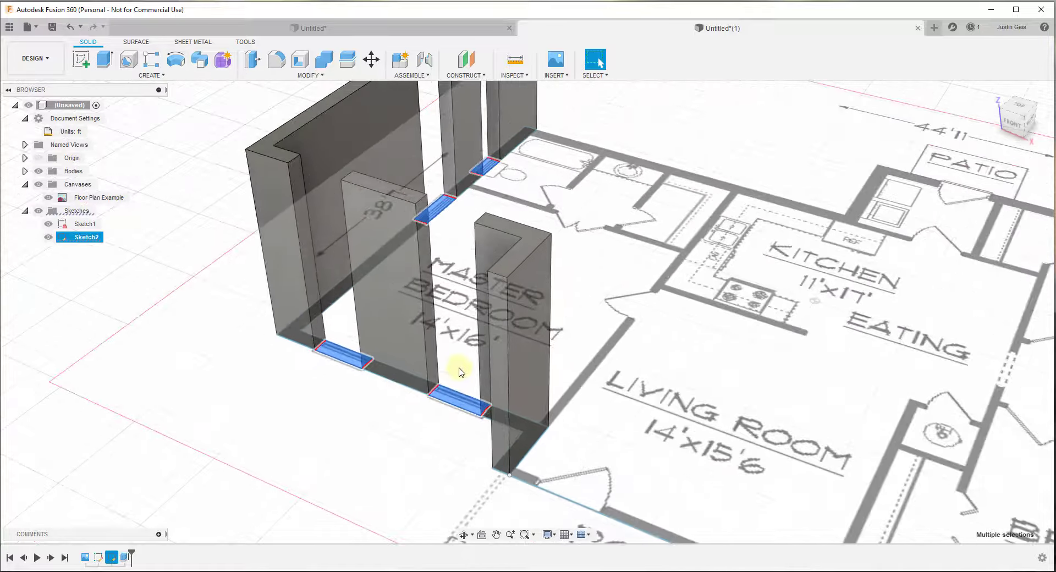
Extrude the four window-gap profiles 3 ft upward, joined to the walls as sill fill-ins.
{"action": "left_click", "coordinate": [103, 69]}
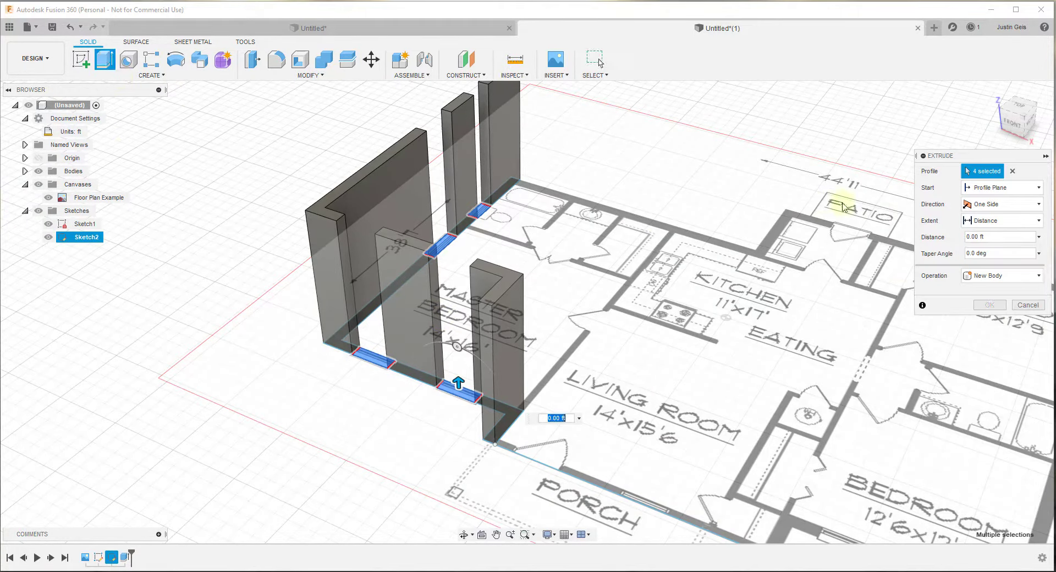
{"action": "left_click_drag", "start_coordinate": [459, 379], "coordinate": [461, 344]}
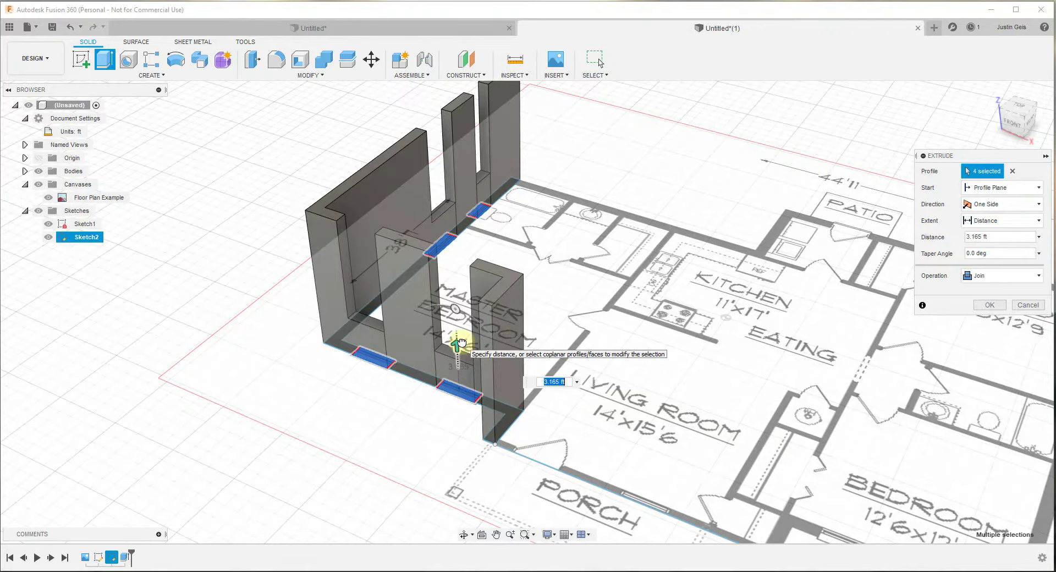
{"action": "type", "text": "3"}
{"action": "key", "text": "Return"}
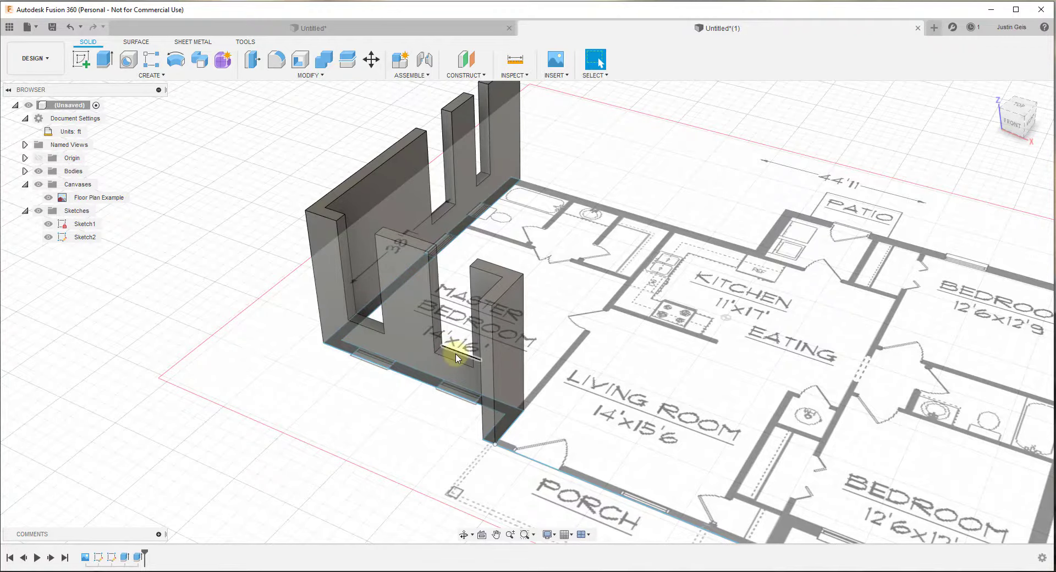
Select the top faces of the four window sills and start an extrusion from them.
{"action": "scroll", "coordinate": [456, 358], "scroll_direction": "up", "scroll_amount": 2}
{"action": "scroll", "coordinate": [458, 362], "scroll_direction": "down", "scroll_amount": 3}
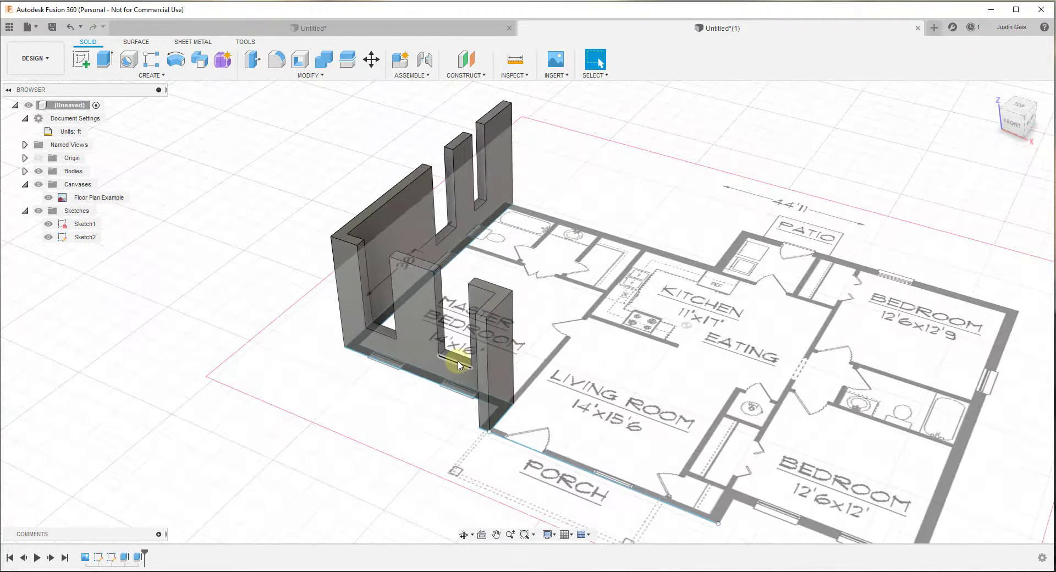
{"action": "scroll", "coordinate": [458, 365], "scroll_direction": "up", "scroll_amount": 3}
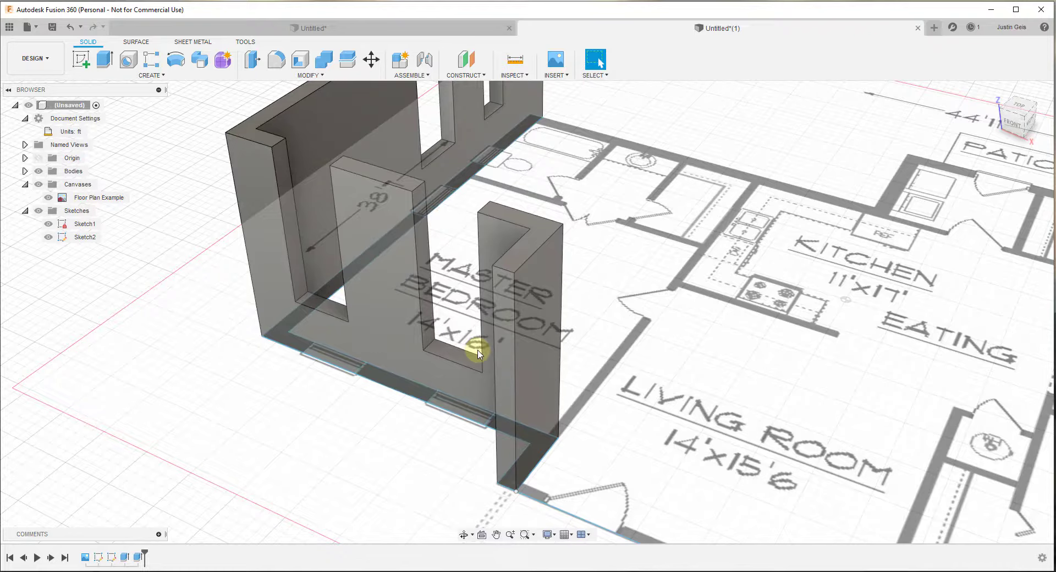
{"action": "scroll", "coordinate": [455, 339], "scroll_direction": "down", "scroll_amount": 3}
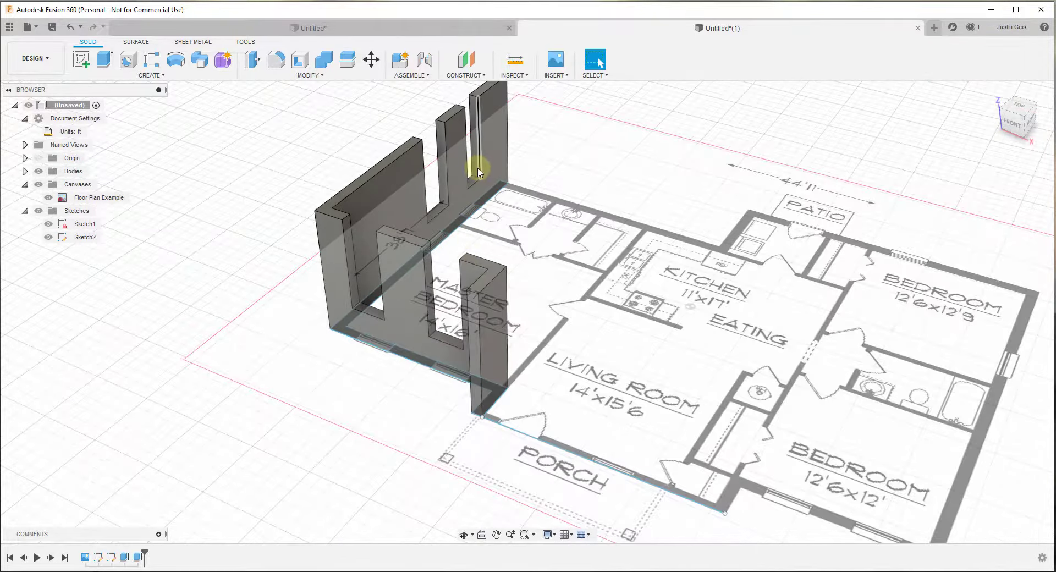
{"action": "scroll", "coordinate": [484, 220], "scroll_direction": "down", "scroll_amount": 3}
{"action": "scroll", "coordinate": [473, 247], "scroll_direction": "up", "scroll_amount": 4}
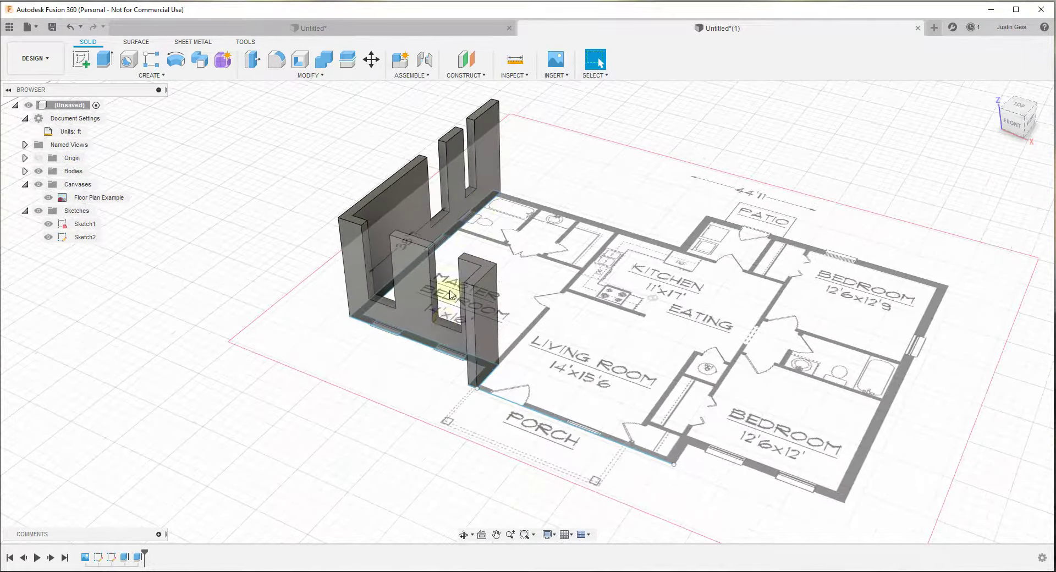
{"action": "scroll", "coordinate": [473, 221], "scroll_direction": "up", "scroll_amount": 4}
{"action": "left_click", "coordinate": [469, 148]}
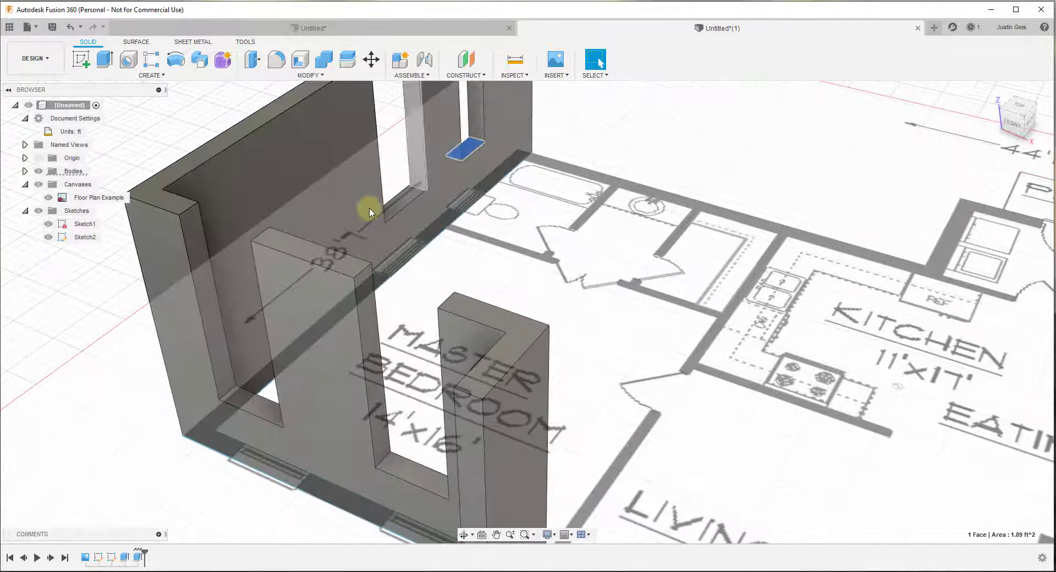
{"action": "left_click", "coordinate": [410, 205], "text": "shift"}
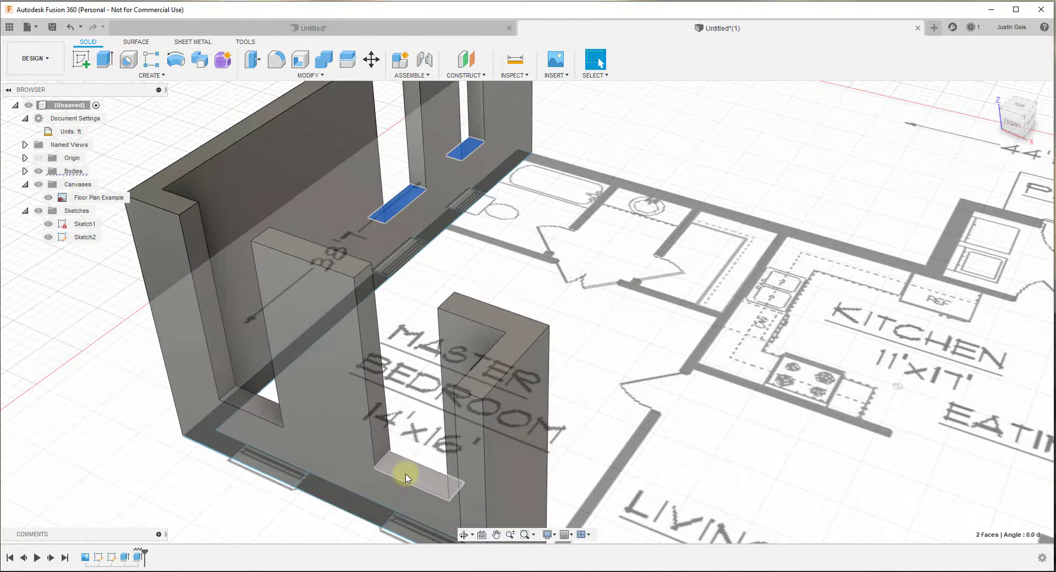
{"action": "left_click", "coordinate": [407, 475], "text": "shift"}
{"action": "left_click", "coordinate": [259, 407], "text": "shift"}
{"action": "scroll", "coordinate": [247, 385], "scroll_direction": "down", "scroll_amount": 3}
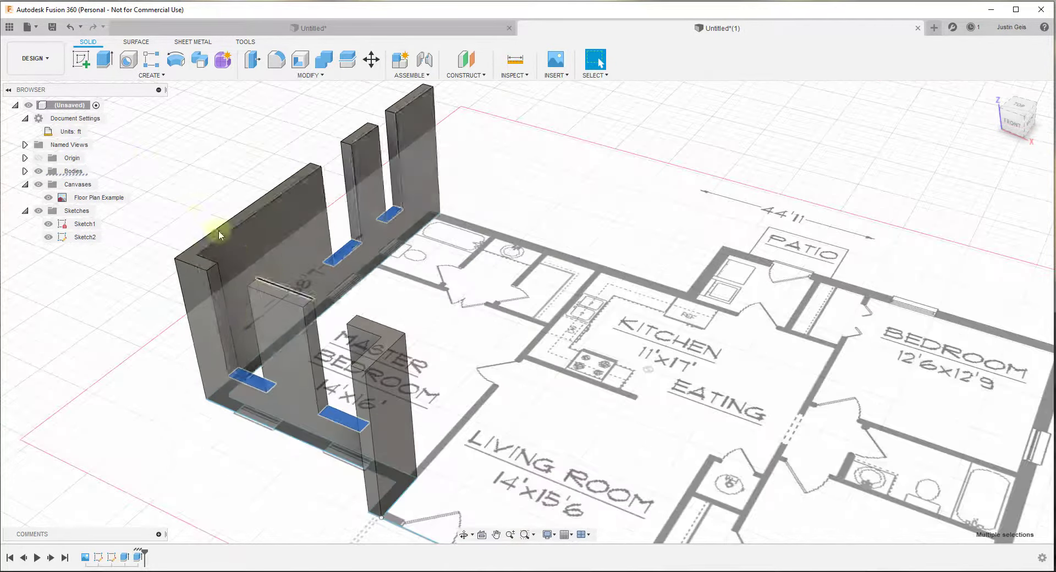
{"action": "left_click", "coordinate": [102, 65]}
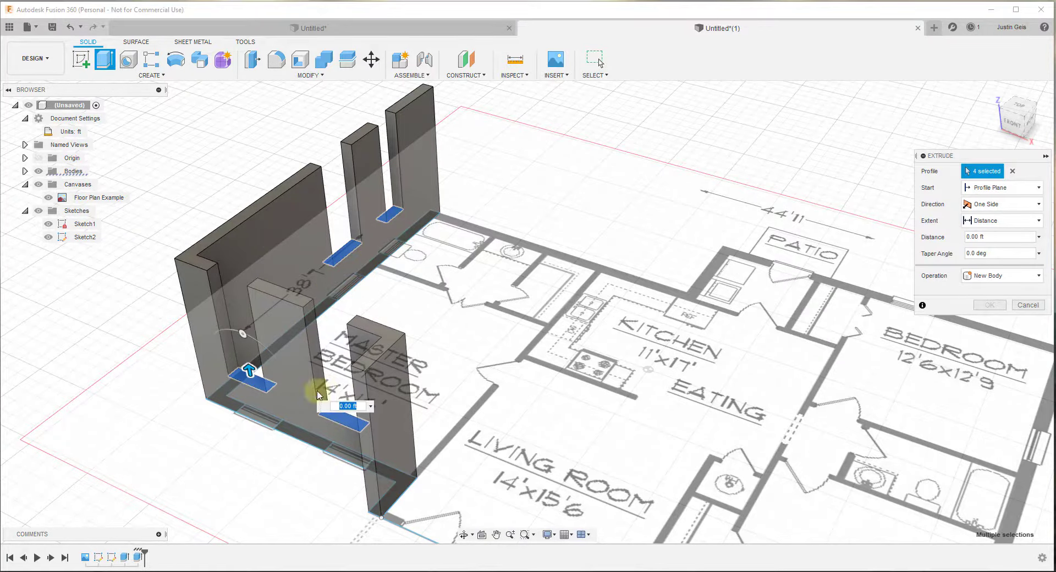
Extrude the sill tops two-sided, 8 ft and -4.562 ft, leaving four rectangular window openings.
{"action": "left_click", "coordinate": [1008, 204]}
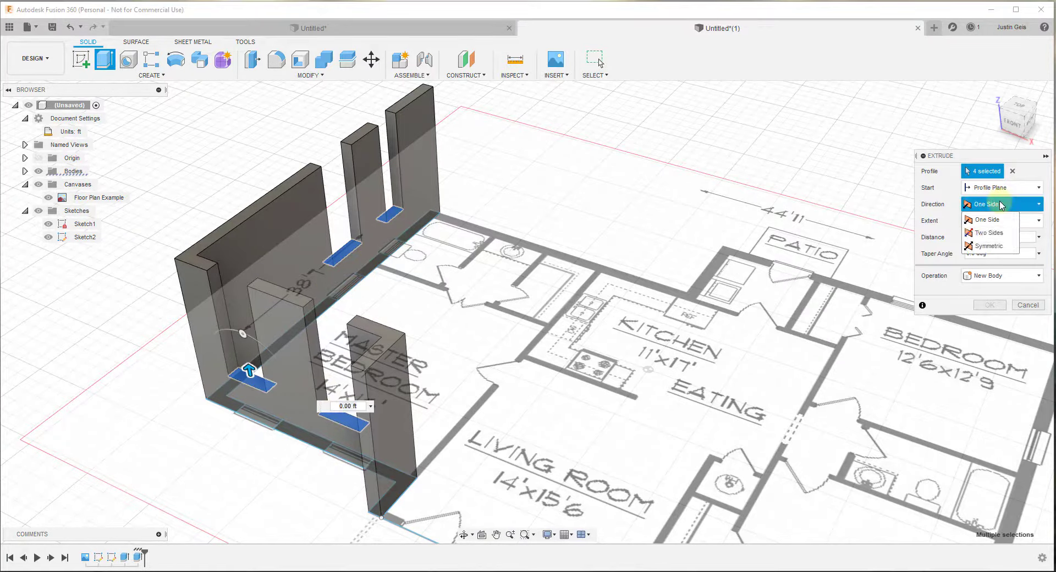
{"action": "left_click", "coordinate": [991, 233]}
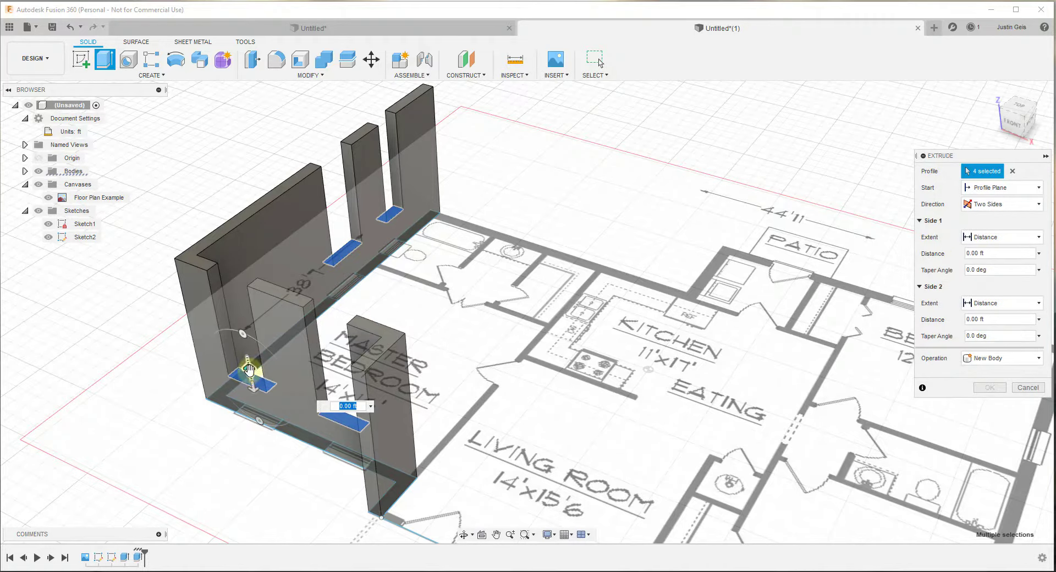
{"action": "left_click_drag", "start_coordinate": [248, 369], "coordinate": [229, 262]}
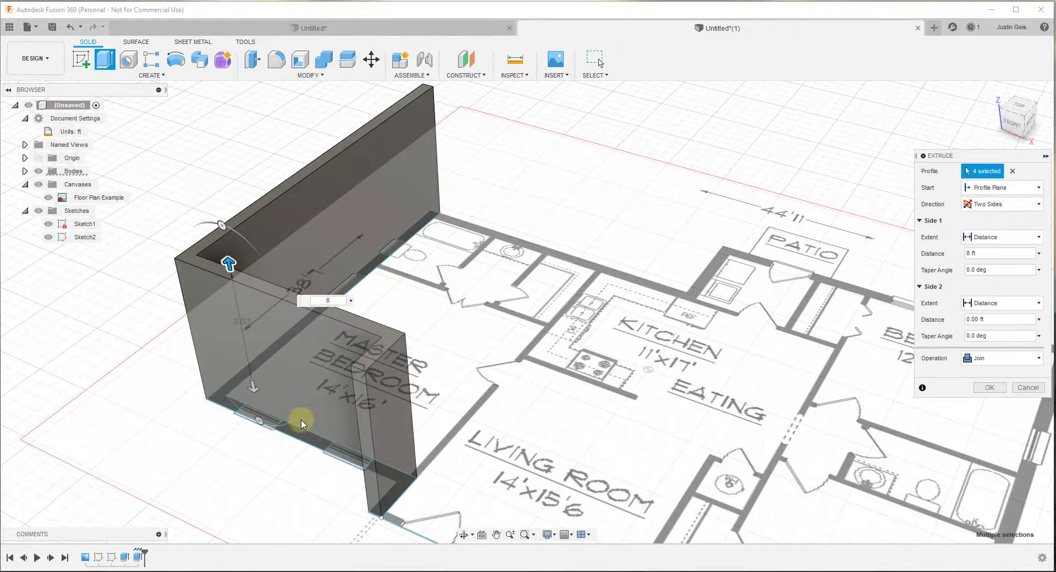
{"action": "left_click_drag", "start_coordinate": [254, 389], "coordinate": [255, 334]}
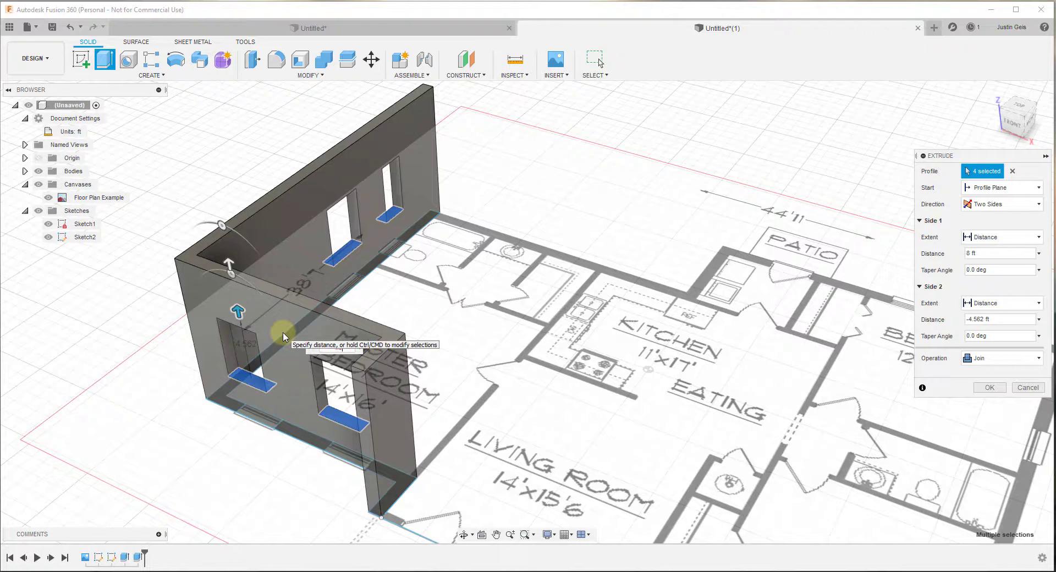
{"action": "key", "text": "Return"}
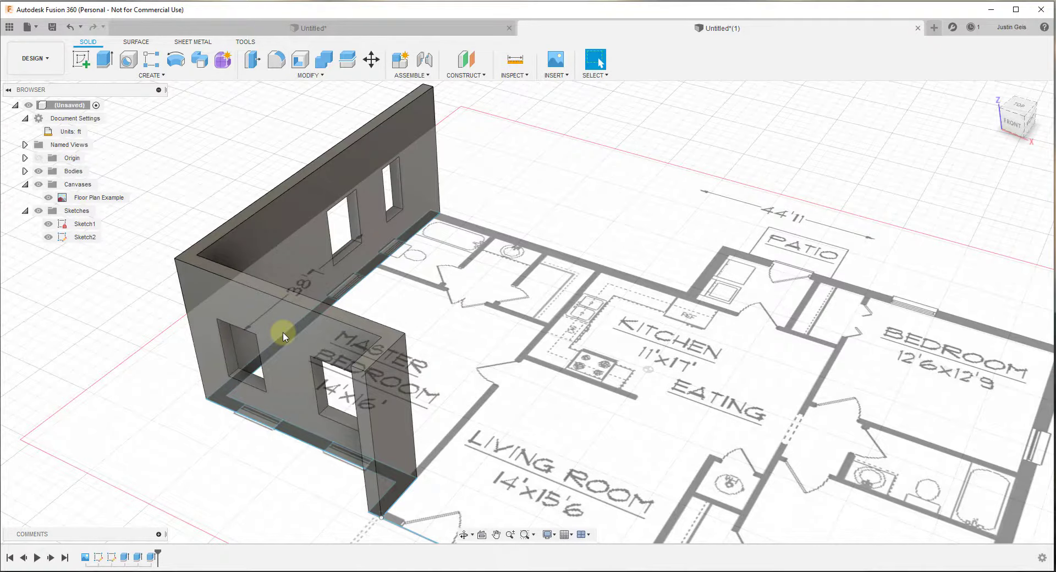
Orbit and zoom around the walls to inspect the windows, ending on a top-down view of the porch wall.
{"action": "middle_click_drag", "start_coordinate": [285, 337], "coordinate": [427, 353], "text": "shift"}
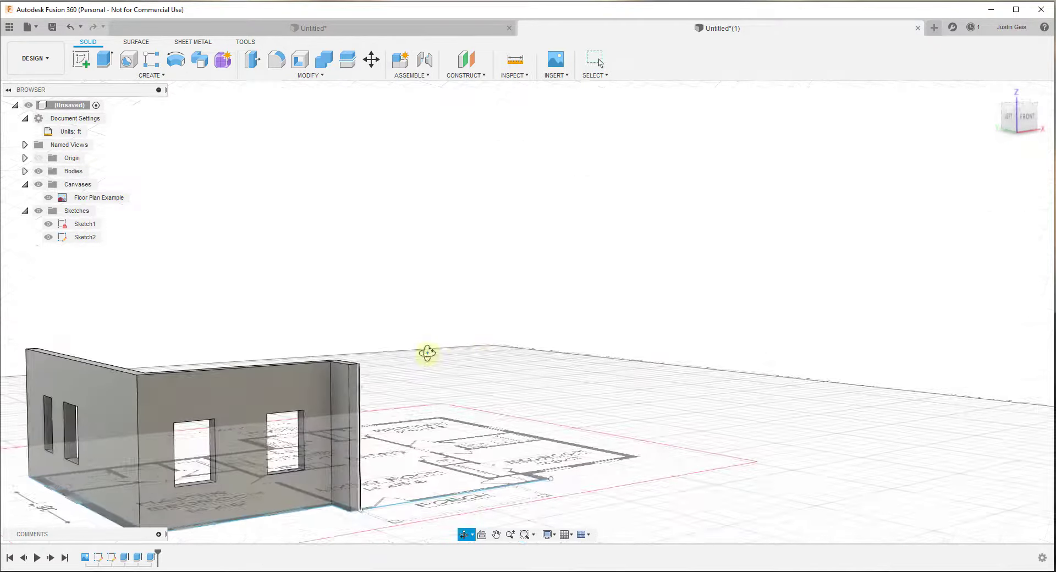
{"action": "scroll", "coordinate": [288, 396], "scroll_direction": "up", "scroll_amount": 8}
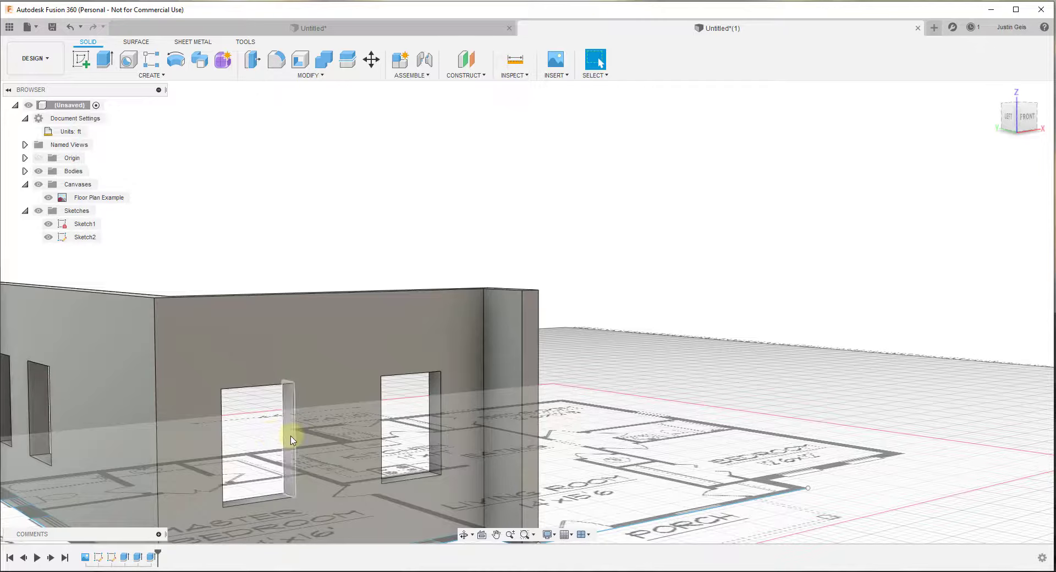
{"action": "scroll", "coordinate": [291, 440], "scroll_direction": "down", "scroll_amount": 6}
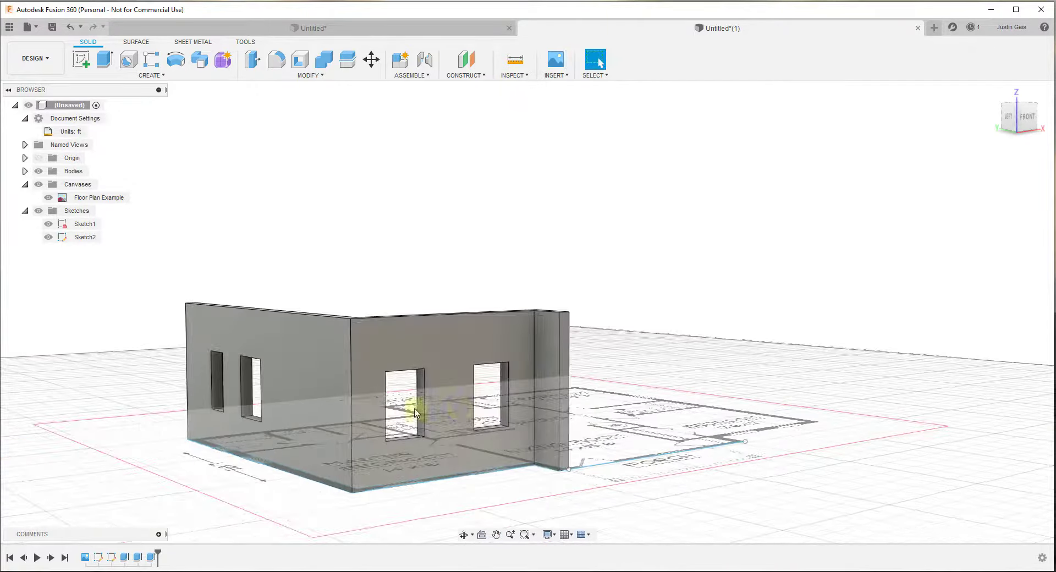
{"action": "scroll", "coordinate": [424, 386], "scroll_direction": "up", "scroll_amount": 6}
{"action": "middle_click_drag", "start_coordinate": [406, 377], "coordinate": [408, 373], "text": "shift"}
{"action": "scroll", "coordinate": [388, 384], "scroll_direction": "down", "scroll_amount": 3}
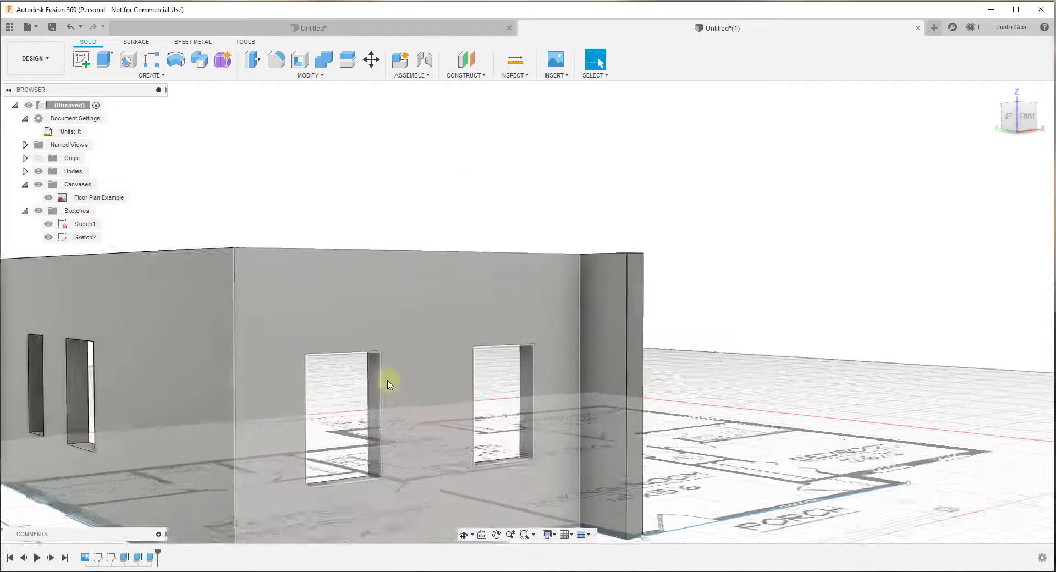
{"action": "scroll", "coordinate": [388, 380], "scroll_direction": "up", "scroll_amount": 1}
{"action": "scroll", "coordinate": [555, 352], "scroll_direction": "down", "scroll_amount": 3}
{"action": "mouse_move", "coordinate": [551, 345]}
{"action": "middle_mouse_down", "text": "shift"}
{"action": "mouse_move", "coordinate": [516, 370]}
{"action": "mouse_move", "coordinate": [542, 363]}
{"action": "middle_mouse_up", "text": "shift"}
{"action": "scroll", "coordinate": [514, 354], "scroll_direction": "down", "scroll_amount": 3}
{"action": "scroll", "coordinate": [532, 374], "scroll_direction": "down", "scroll_amount": 1}
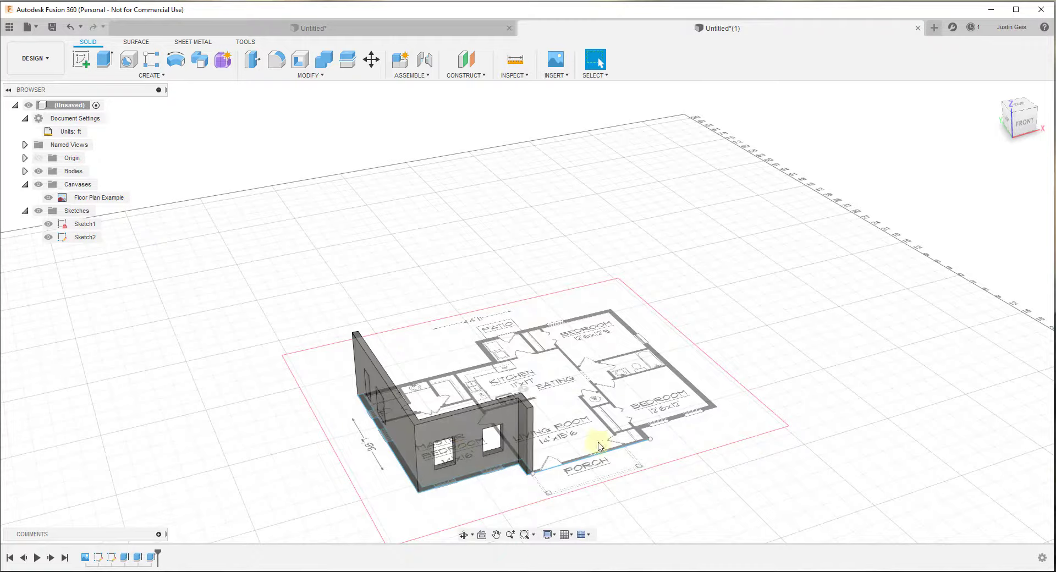
{"action": "scroll", "coordinate": [600, 446], "scroll_direction": "up", "scroll_amount": 2}
{"action": "middle_click_drag", "start_coordinate": [624, 447], "coordinate": [451, 432], "text": "shift"}
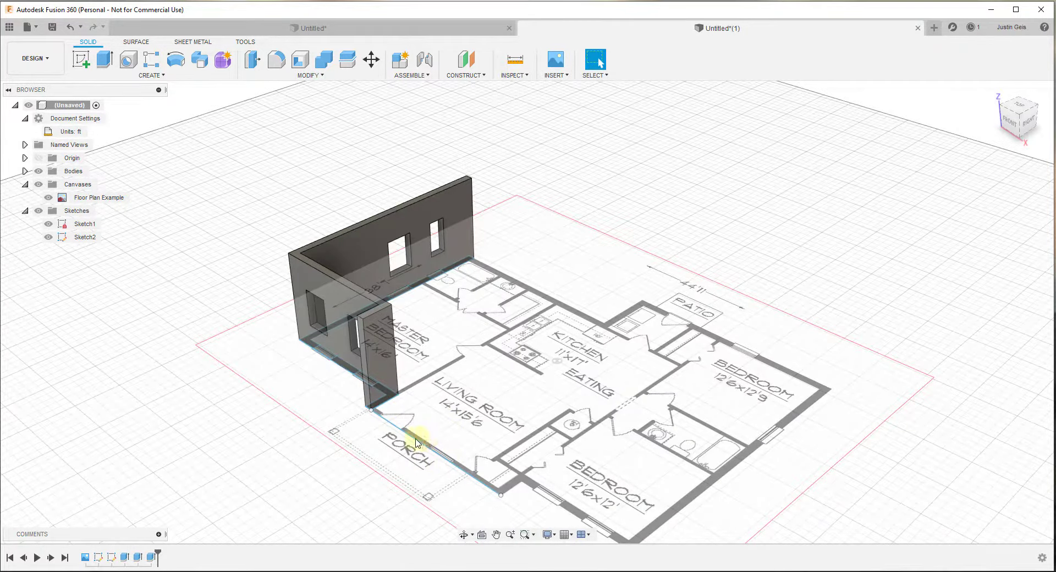
{"action": "scroll", "coordinate": [417, 443], "scroll_direction": "up", "scroll_amount": 3}
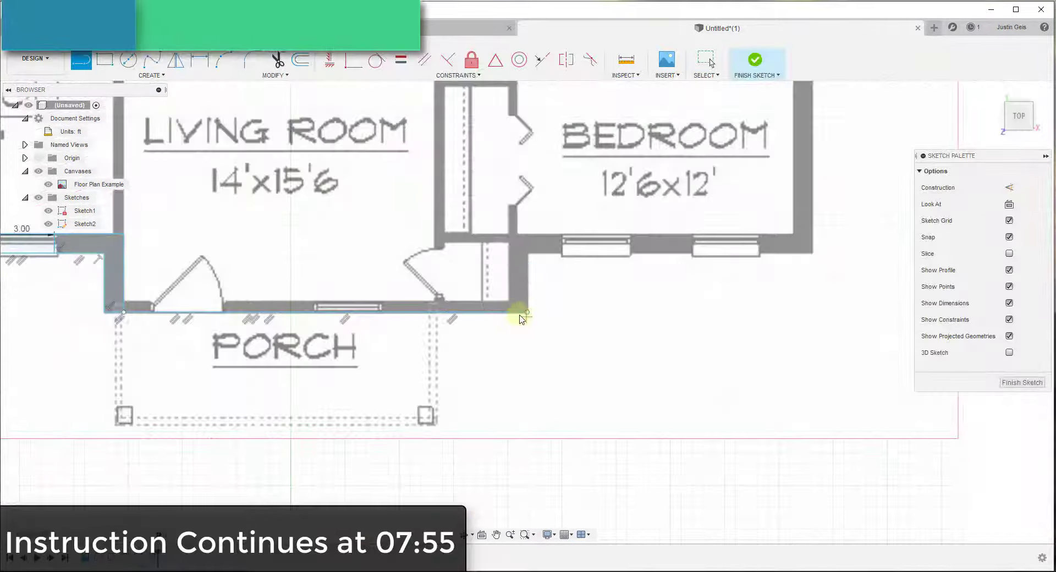
Trace the bedroom's right outer wall line to complete the outer wall outline.
{"action": "left_click", "coordinate": [729, 124]}
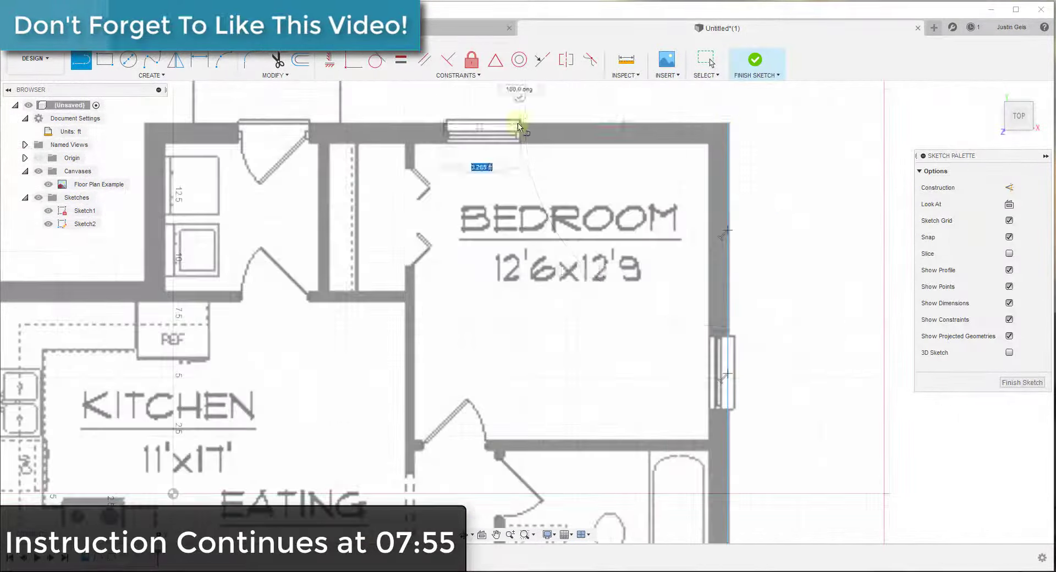
{"action": "left_click", "coordinate": [518, 126]}
{"action": "scroll", "coordinate": [514, 483], "scroll_direction": "down", "scroll_amount": 5}
{"action": "key", "text": "Escape"}
Offset the three selected outer wall lines to the wall thickness.
{"action": "left_click", "coordinate": [347, 296]}
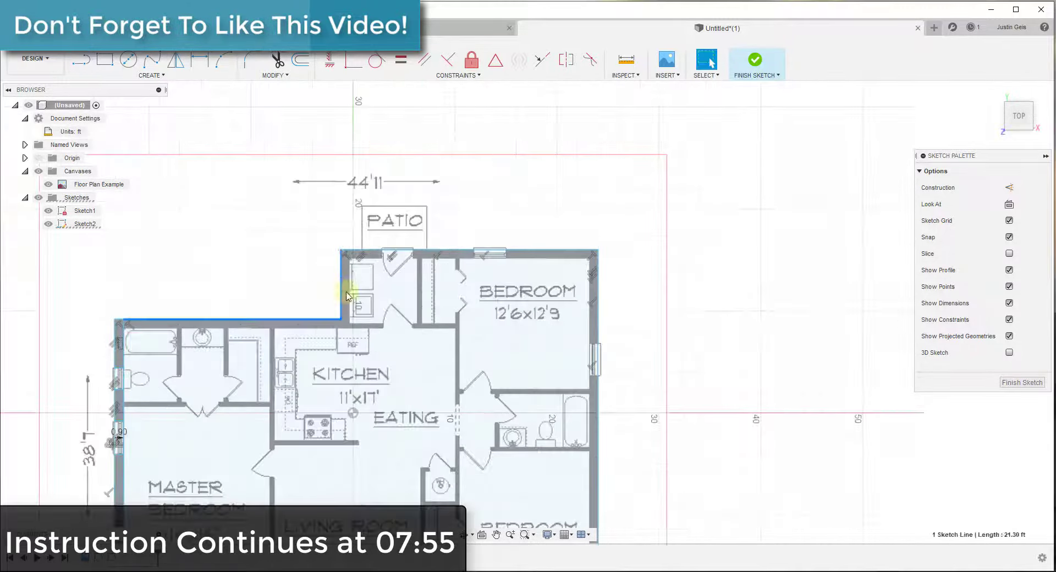
{"action": "scroll", "coordinate": [523, 290], "scroll_direction": "down", "scroll_amount": 3}
{"action": "scroll", "coordinate": [460, 443], "scroll_direction": "up", "scroll_amount": 3}
{"action": "left_click", "coordinate": [463, 439], "text": "ctrl"}
{"action": "scroll", "coordinate": [464, 439], "scroll_direction": "down", "scroll_amount": 2}
{"action": "left_click", "coordinate": [417, 184], "text": "ctrl"}
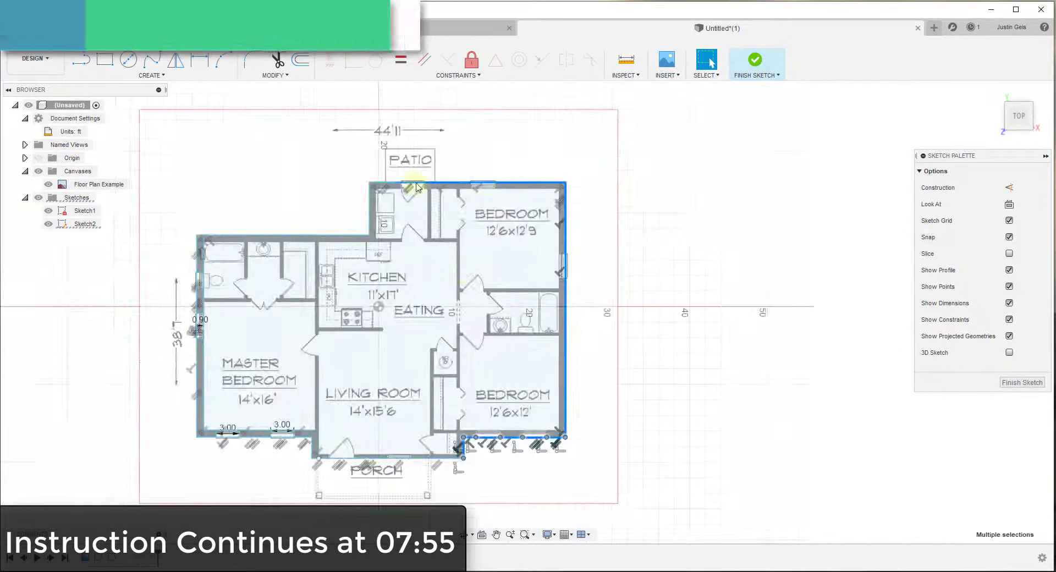
{"action": "key", "text": "o"}
{"action": "scroll", "coordinate": [278, 444], "scroll_direction": "up", "scroll_amount": 5}
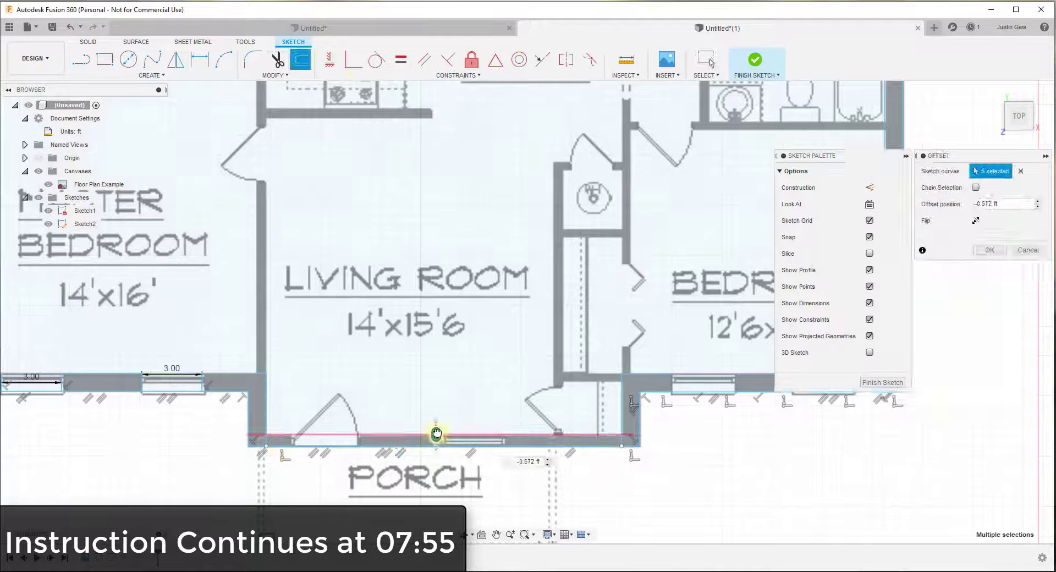
{"action": "key", "text": "Return"}
Finish the wall sketch and extrude the newly traced wall profiles.
{"action": "key", "text": "l"}
{"action": "scroll", "coordinate": [276, 448], "scroll_direction": "up", "scroll_amount": 3}
{"action": "scroll", "coordinate": [290, 407], "scroll_direction": "down", "scroll_amount": 3}
{"action": "scroll", "coordinate": [682, 376], "scroll_direction": "up", "scroll_amount": 4}
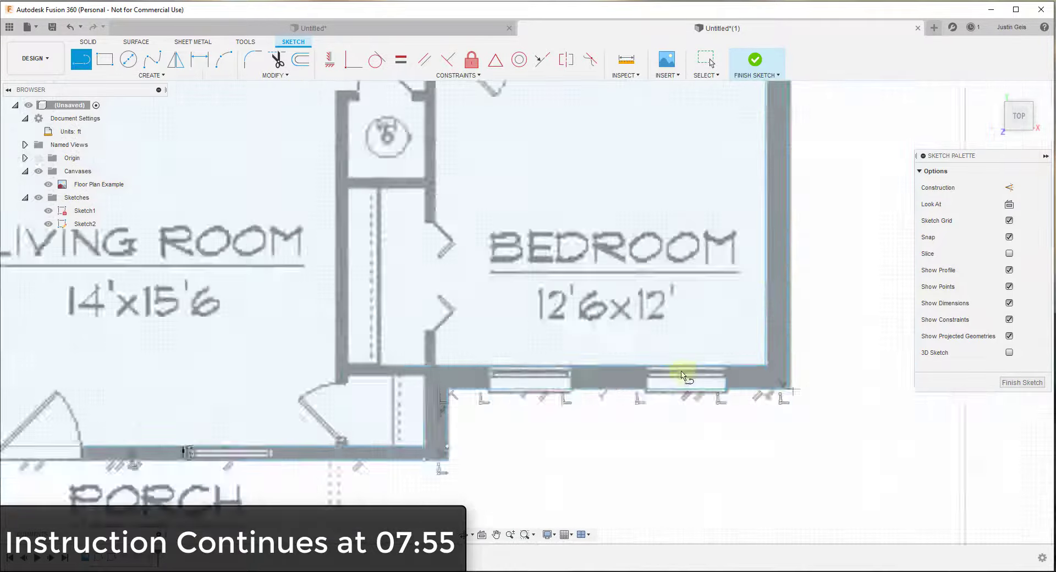
{"action": "scroll", "coordinate": [682, 376], "scroll_direction": "up", "scroll_amount": 3}
{"action": "scroll", "coordinate": [394, 243], "scroll_direction": "down", "scroll_amount": 2}
{"action": "scroll", "coordinate": [606, 330], "scroll_direction": "down", "scroll_amount": 5}
{"action": "left_click", "coordinate": [755, 61]}
{"action": "key", "text": "e"}
{"action": "key", "text": "Return"}
Extrude the new outer walls taller to full height and select a bedroom wall face.
{"action": "middle_click_drag", "start_coordinate": [550, 330], "coordinate": [663, 245], "text": "shift"}
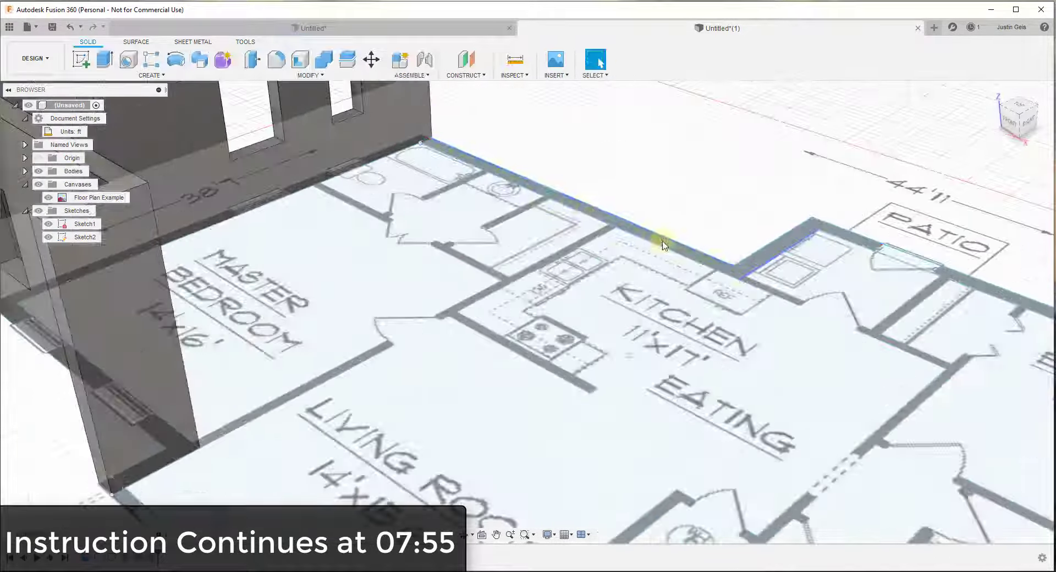
{"action": "scroll", "coordinate": [664, 244], "scroll_direction": "down", "scroll_amount": 5}
{"action": "scroll", "coordinate": [495, 353], "scroll_direction": "up", "scroll_amount": 5}
{"action": "key", "text": "e"}
{"action": "key", "text": "Return"}
{"action": "scroll", "coordinate": [392, 343], "scroll_direction": "up", "scroll_amount": 5}
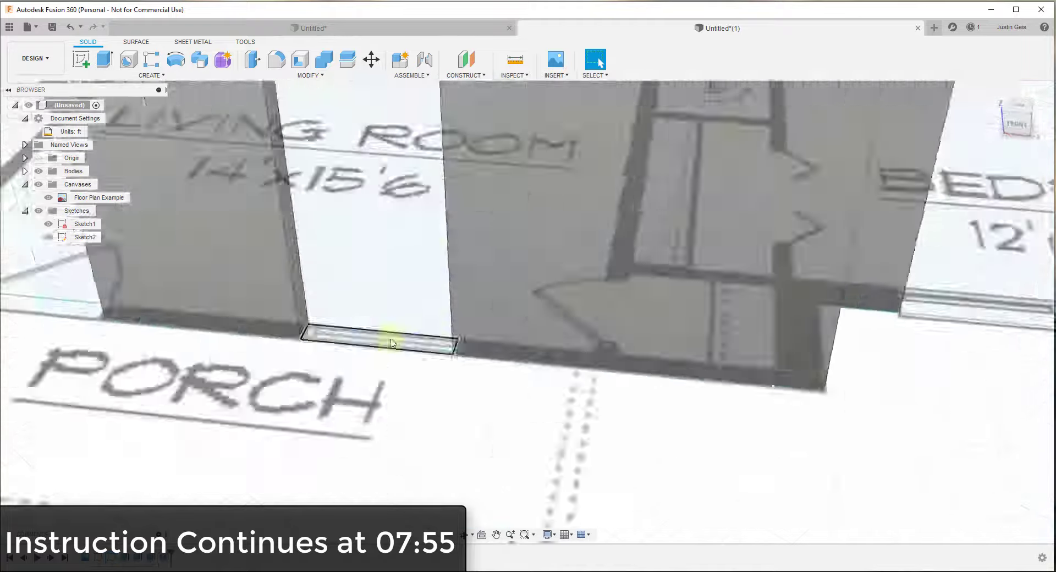
{"action": "scroll", "coordinate": [392, 343], "scroll_direction": "down", "scroll_amount": 5}
{"action": "left_click", "coordinate": [488, 225]}
{"action": "scroll", "coordinate": [142, 134], "scroll_direction": "down", "scroll_amount": 5}
Select the five window-gap profiles in the outer walls.
{"action": "key", "text": "e"}
{"action": "key", "text": "Return"}
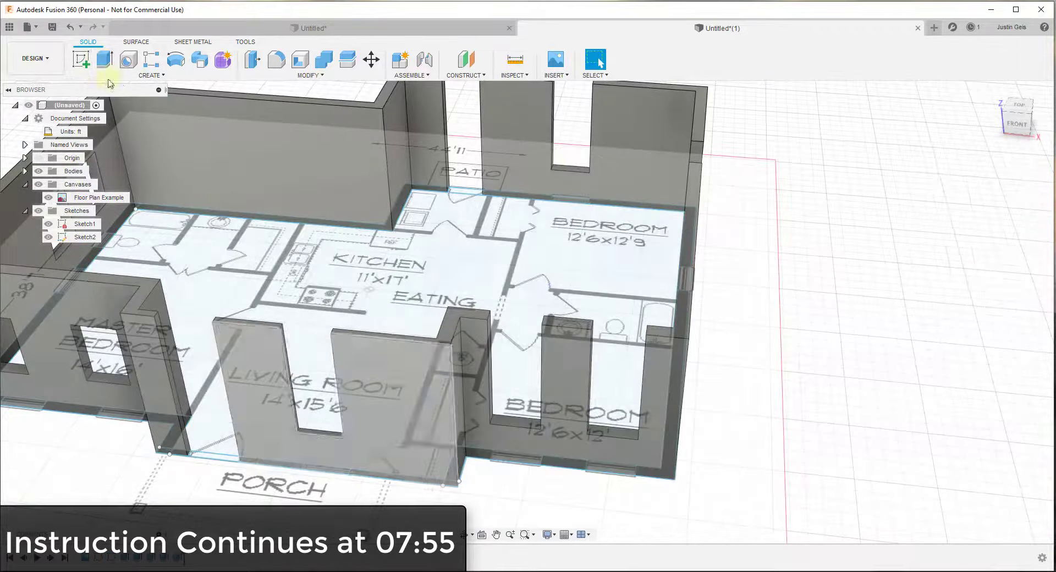
{"action": "scroll", "coordinate": [497, 318], "scroll_direction": "down", "scroll_amount": 5}
{"action": "left_click", "coordinate": [678, 314]}
{"action": "left_click", "coordinate": [706, 386], "text": "shift"}
{"action": "left_click", "coordinate": [339, 409], "text": "shift"}
{"action": "left_click", "coordinate": [461, 441], "text": "shift"}
{"action": "left_click", "coordinate": [514, 469], "text": "shift"}
Extrude the five window gaps two-sided with Side 2 at -4.5 ft, joined to the walls.
{"action": "key", "text": "e"}
{"action": "left_click", "coordinate": [982, 321]}
{"action": "type", "text": "-4.5"}
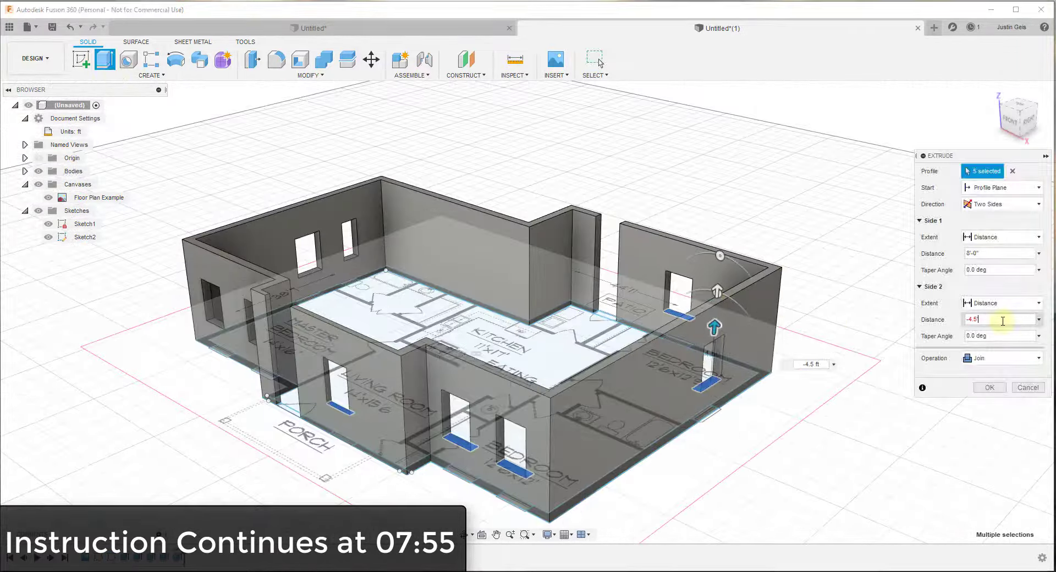
{"action": "key", "text": "Return"}
{"action": "scroll", "coordinate": [610, 330], "scroll_direction": "down", "scroll_amount": 3}
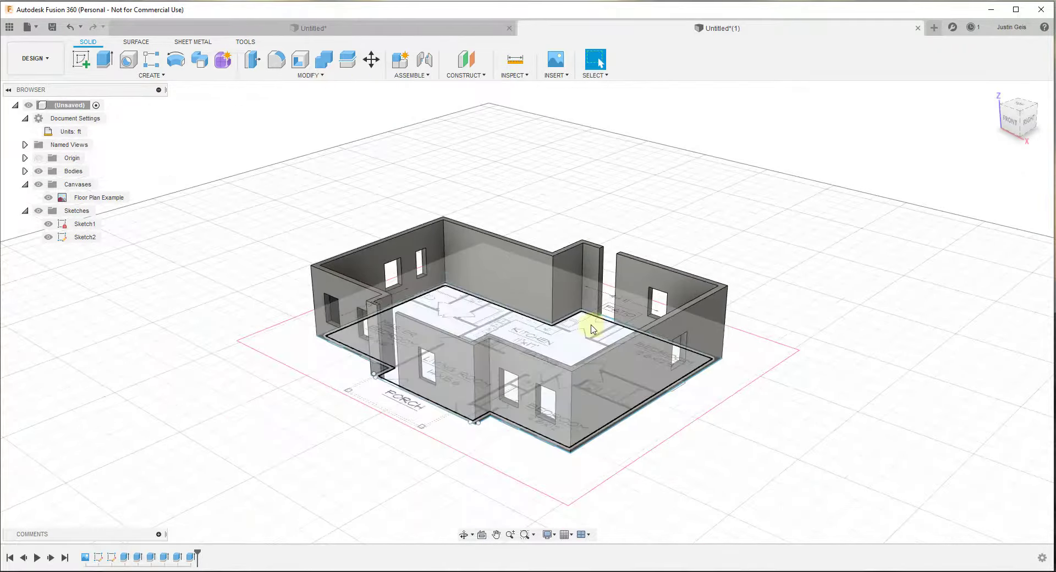
{"action": "middle_click_drag", "start_coordinate": [544, 332], "coordinate": [620, 352], "text": "shift"}
{"action": "scroll", "coordinate": [620, 352], "scroll_direction": "up", "scroll_amount": 2}
{"action": "scroll", "coordinate": [611, 335], "scroll_direction": "down", "scroll_amount": 2}
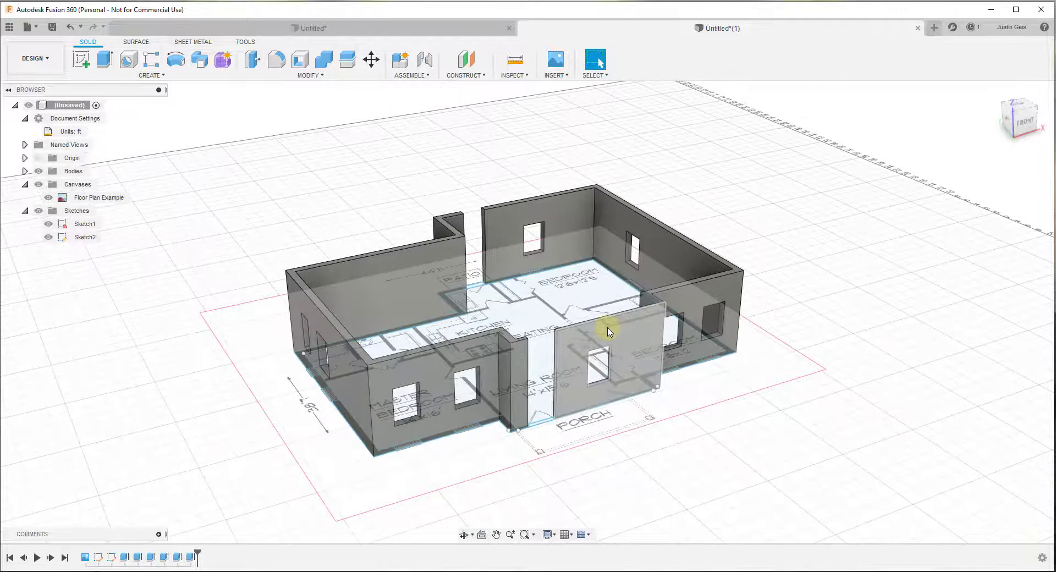
{"action": "scroll", "coordinate": [496, 321], "scroll_direction": "up", "scroll_amount": 1}
{"action": "scroll", "coordinate": [504, 308], "scroll_direction": "up", "scroll_amount": 1}
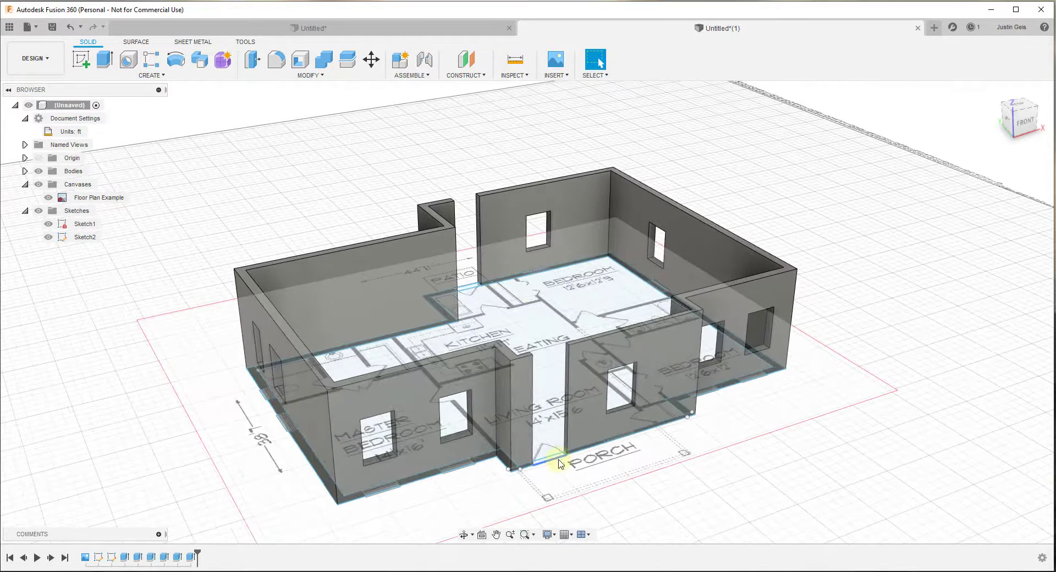
{"action": "scroll", "coordinate": [550, 463], "scroll_direction": "up", "scroll_amount": 2}
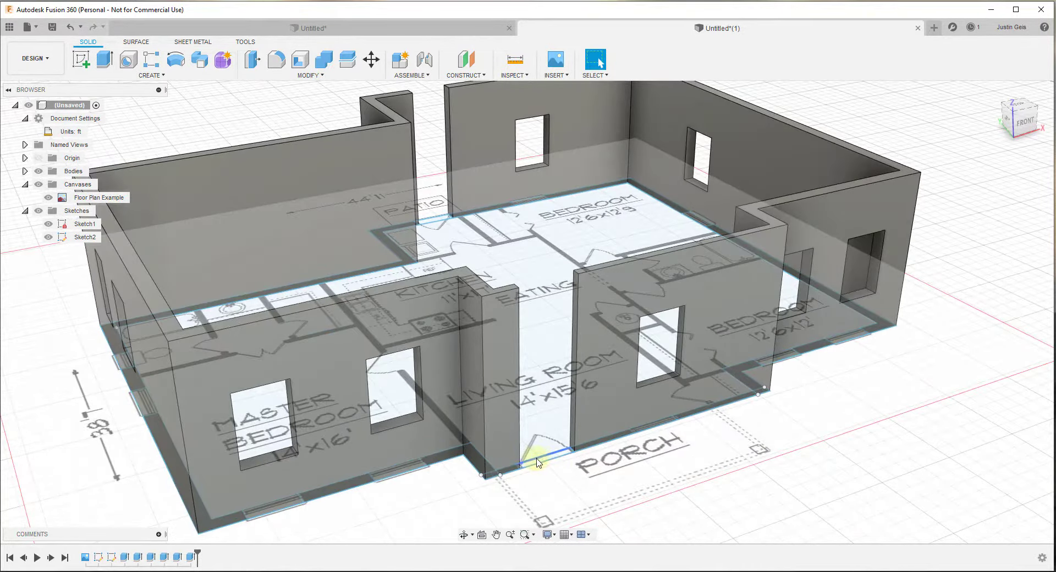
{"action": "scroll", "coordinate": [539, 463], "scroll_direction": "up", "scroll_amount": 3}
Select the porch and patio doorway profiles.
{"action": "left_click", "coordinate": [543, 465]}
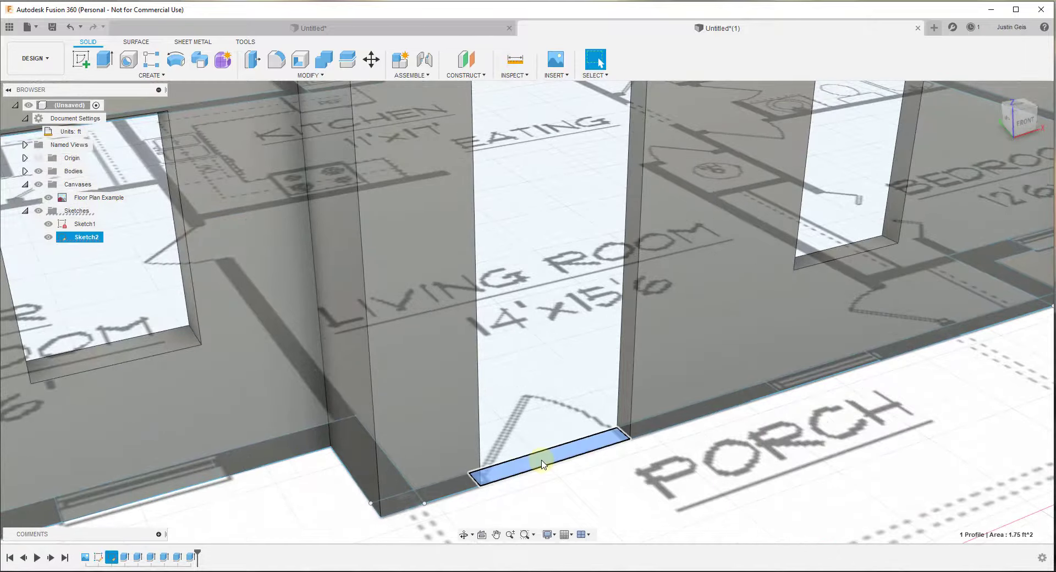
{"action": "scroll", "coordinate": [543, 465], "scroll_direction": "down", "scroll_amount": 5}
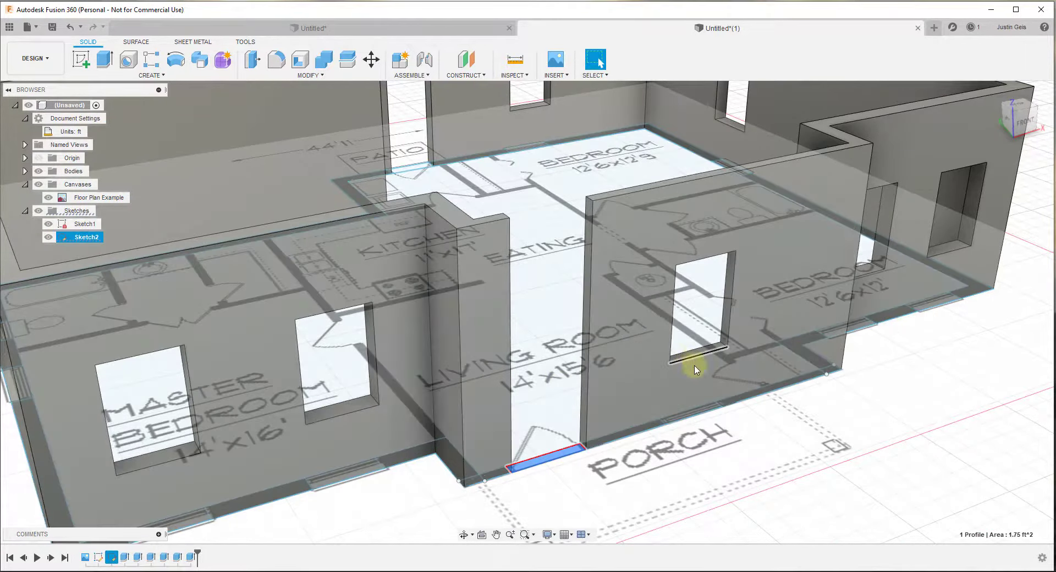
{"action": "scroll", "coordinate": [694, 370], "scroll_direction": "down", "scroll_amount": 5}
{"action": "scroll", "coordinate": [507, 280], "scroll_direction": "up", "scroll_amount": 6}
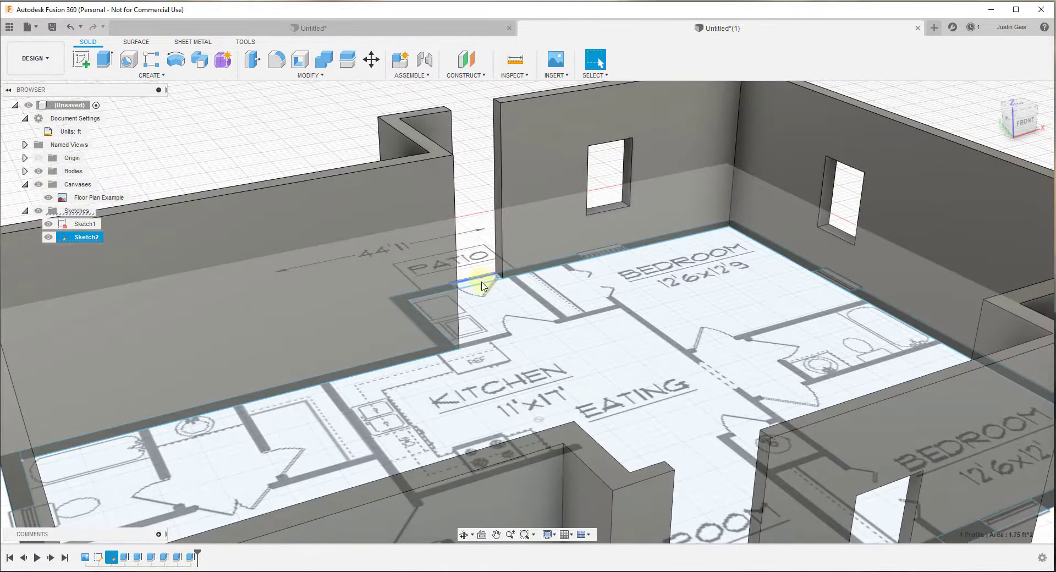
{"action": "scroll", "coordinate": [484, 283], "scroll_direction": "up", "scroll_amount": 3}
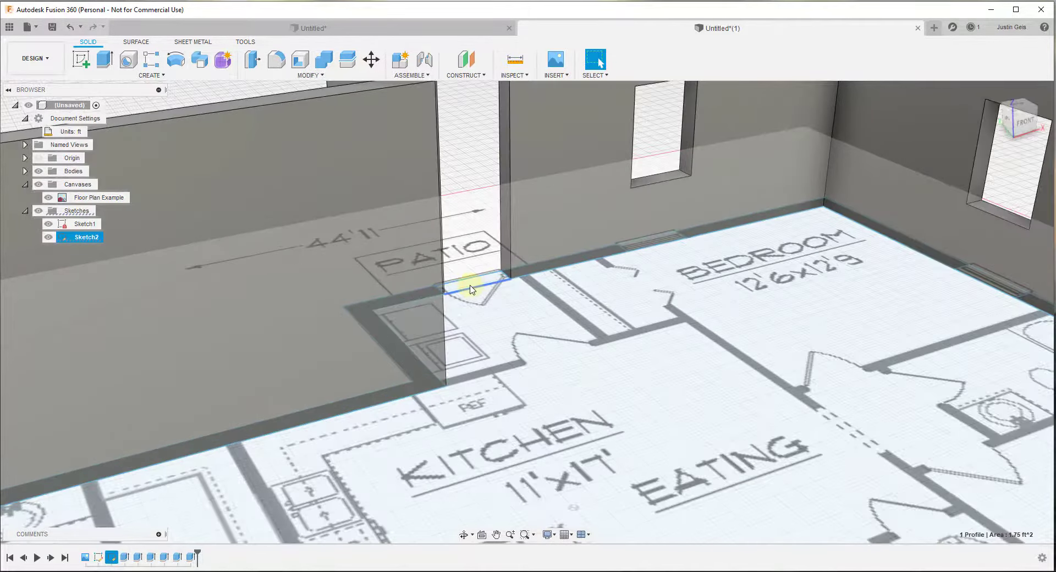
{"action": "scroll", "coordinate": [469, 287], "scroll_direction": "down", "scroll_amount": 3}
Extrude the doorways two-sided, Side 1 11 ft and Side 2 -7 ft, forming joined door headers.
{"action": "left_click", "coordinate": [105, 58]}
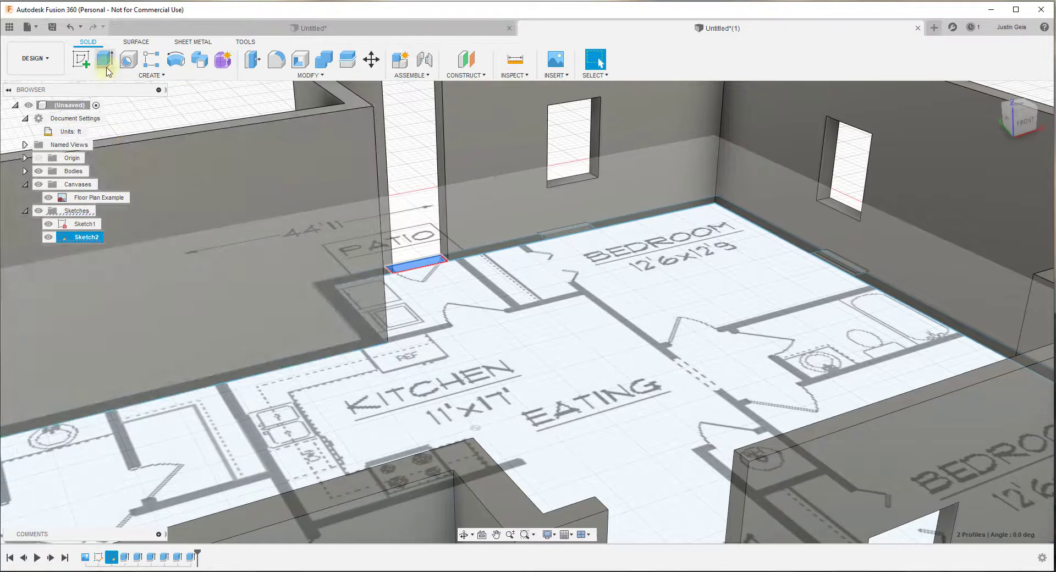
{"action": "left_click", "coordinate": [991, 205]}
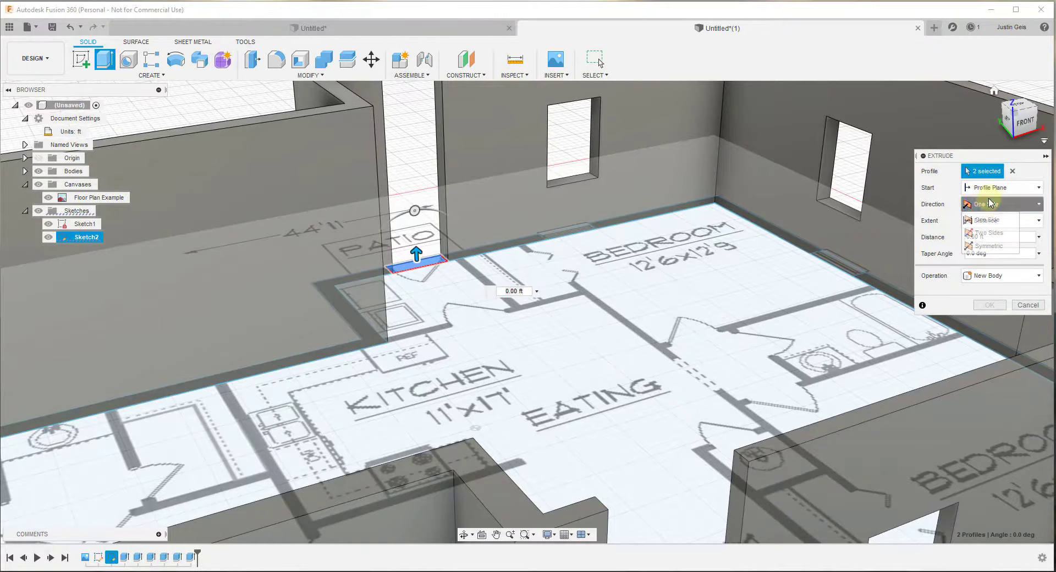
{"action": "left_click", "coordinate": [989, 233]}
{"action": "scroll", "coordinate": [535, 255], "scroll_direction": "down", "scroll_amount": 5}
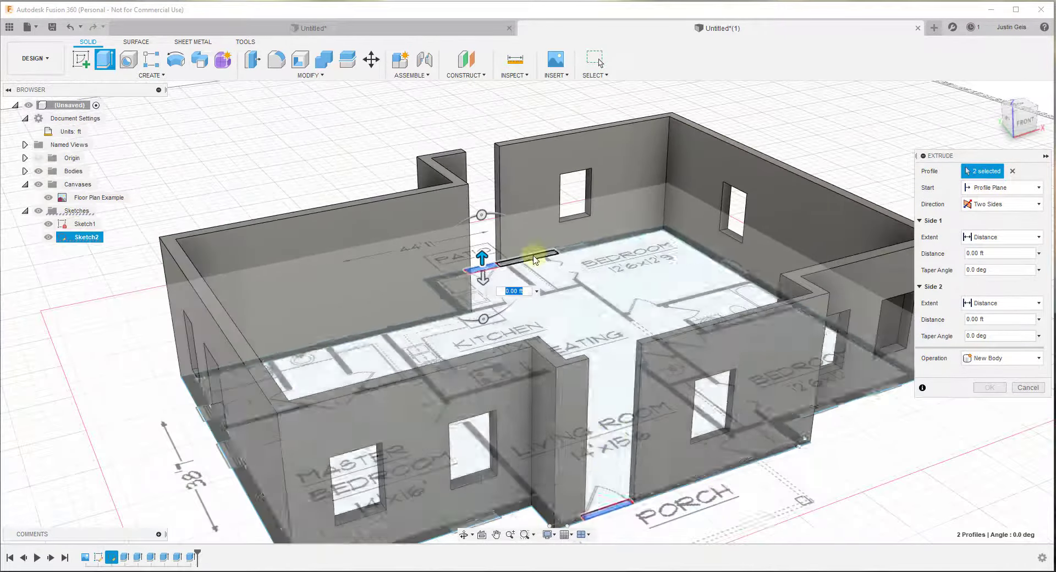
{"action": "left_click_drag", "start_coordinate": [482, 256], "coordinate": [480, 144]}
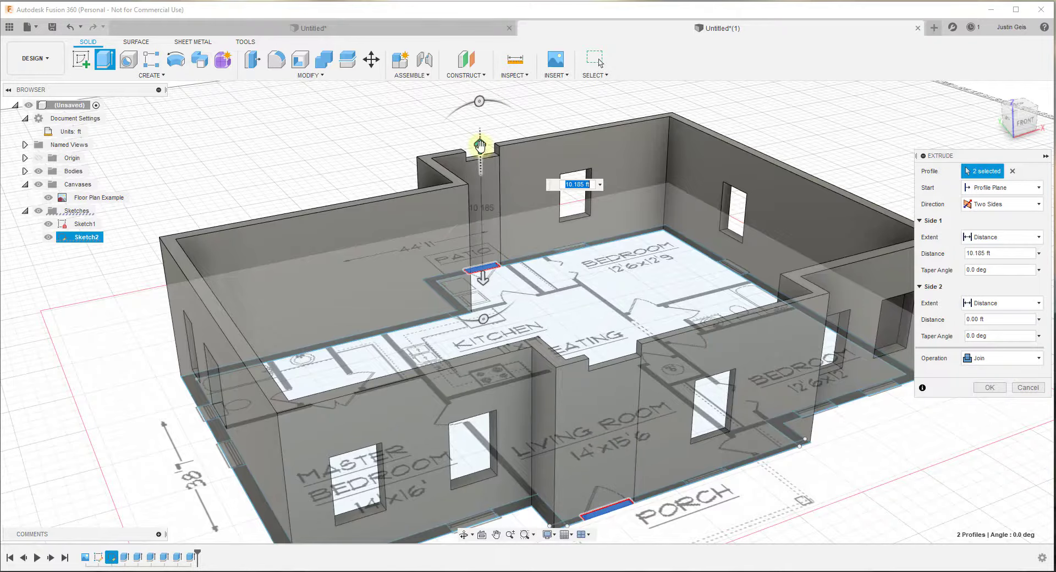
{"action": "type", "text": "11"}
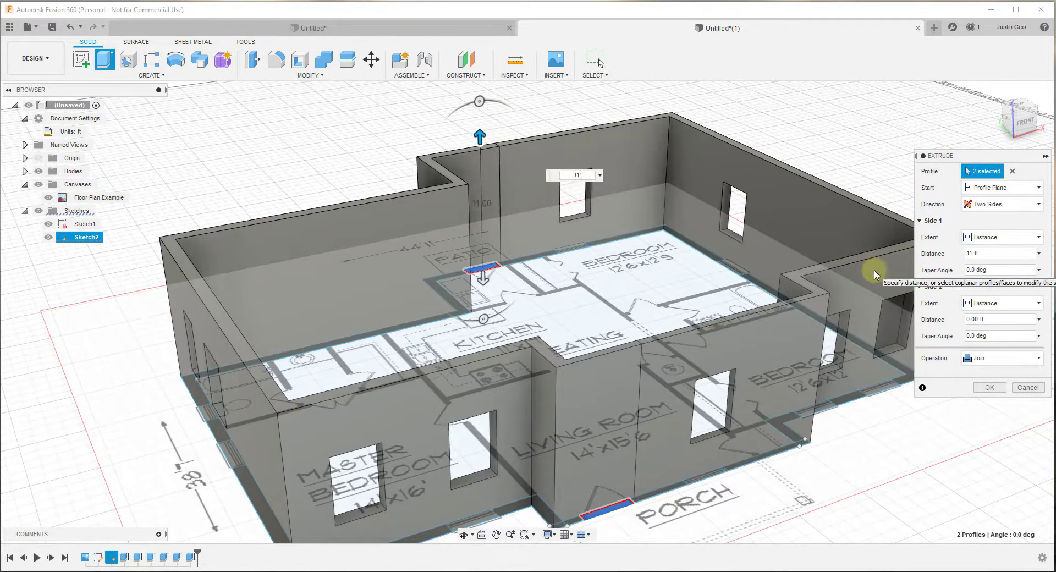
{"action": "left_click_drag", "start_coordinate": [483, 278], "coordinate": [479, 208]}
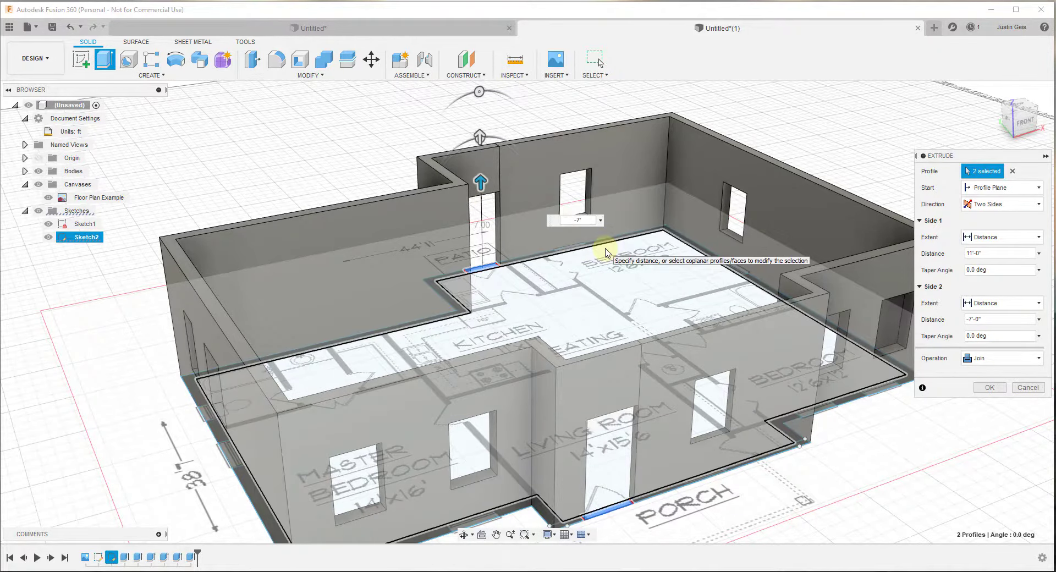
{"action": "key", "text": "Return"}
{"action": "scroll", "coordinate": [676, 429], "scroll_direction": "down", "scroll_amount": 3}
{"action": "scroll", "coordinate": [692, 350], "scroll_direction": "up", "scroll_amount": 2}
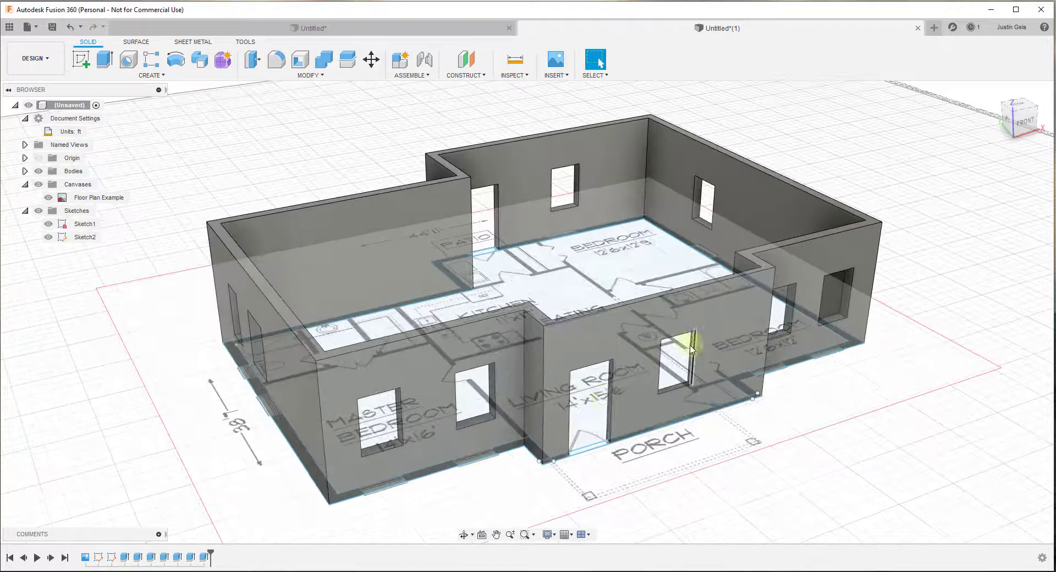
{"action": "middle_click_drag", "start_coordinate": [589, 374], "coordinate": [584, 363]}
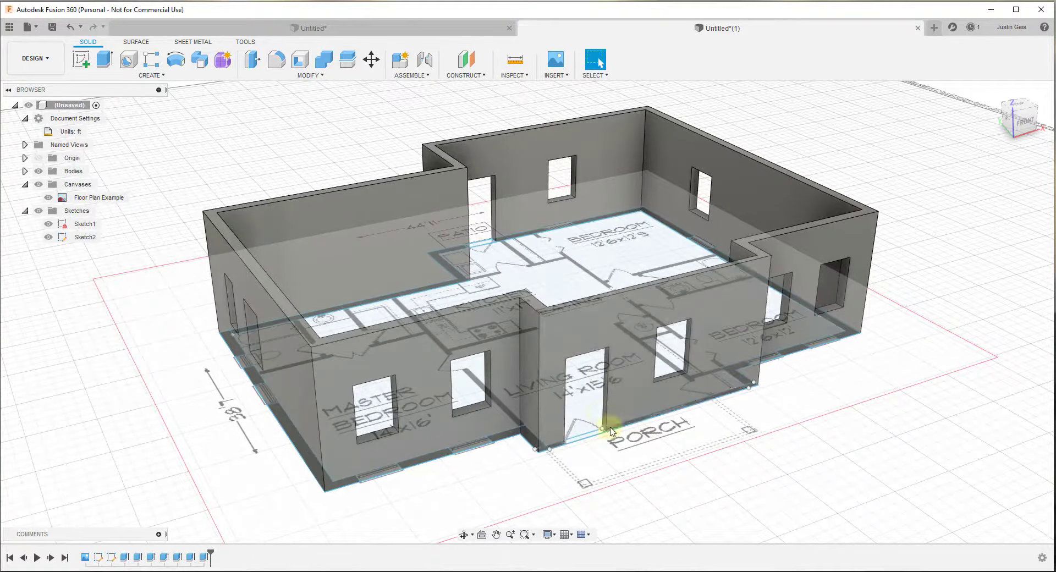
{"action": "middle_click_drag", "start_coordinate": [509, 243], "coordinate": [415, 325], "text": "shift"}
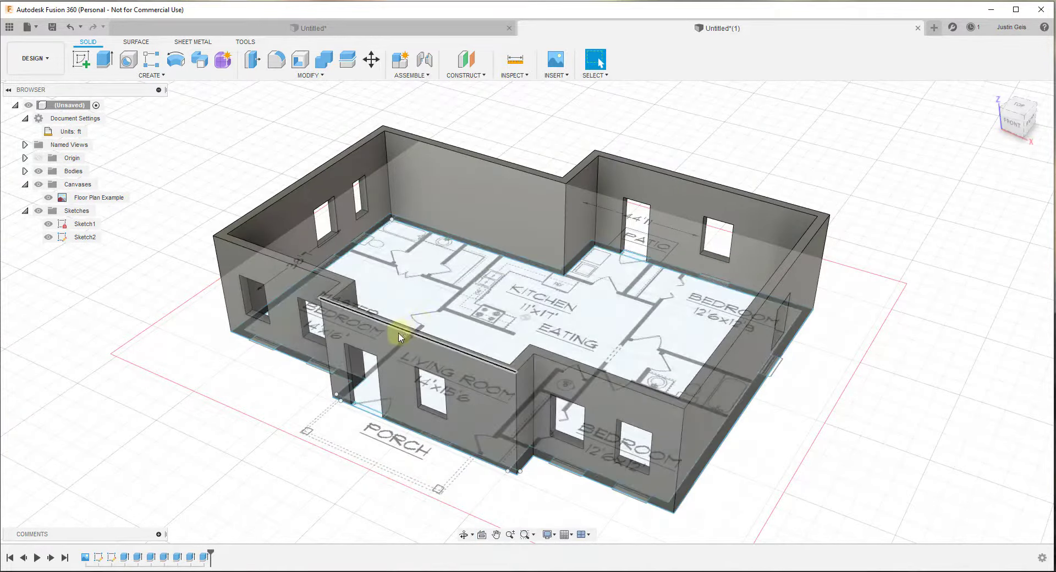